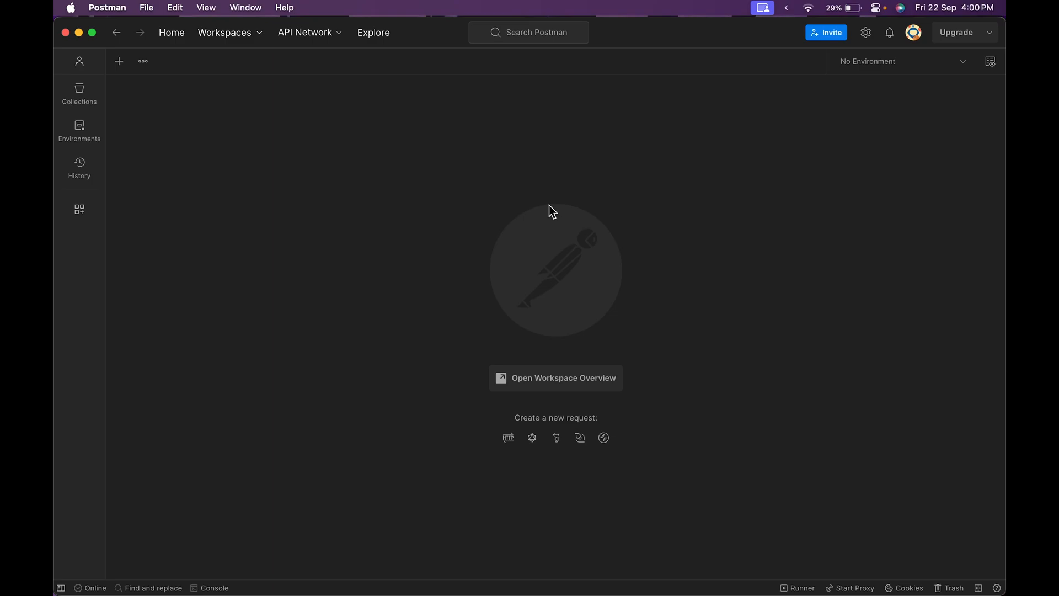
Switch to the Arc browser and look through the Download Postman page
{"action": "key", "text": "super+Tab"}
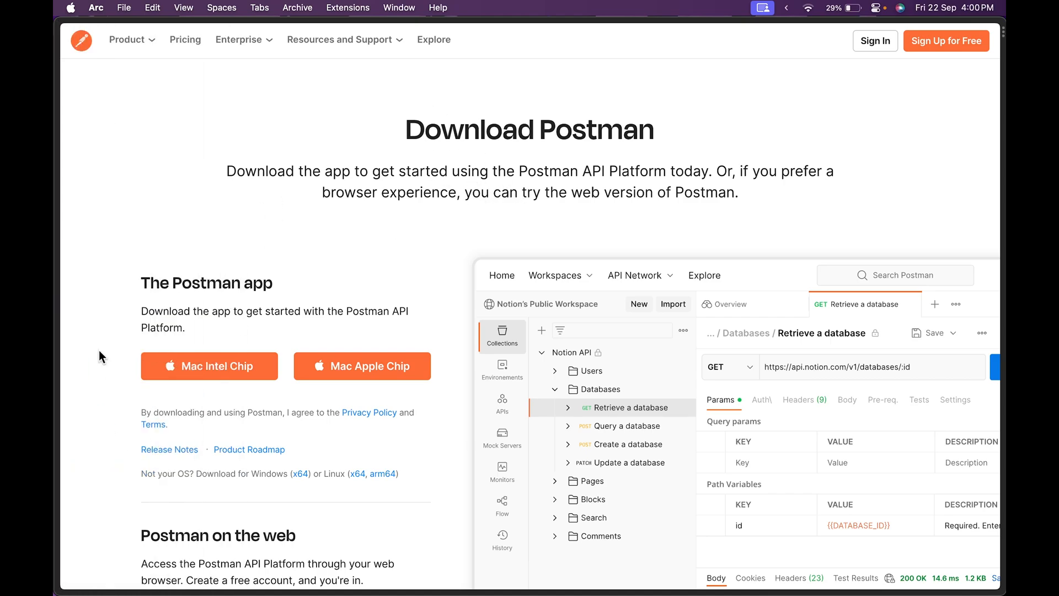
{"action": "scroll", "coordinate": [286, 403], "scroll_direction": "down", "scroll_amount": 6}
{"action": "scroll", "coordinate": [286, 404], "scroll_direction": "up", "scroll_amount": 7}
Return to Postman and open a new untitled HTTP request
{"action": "key", "text": "super+Tab"}
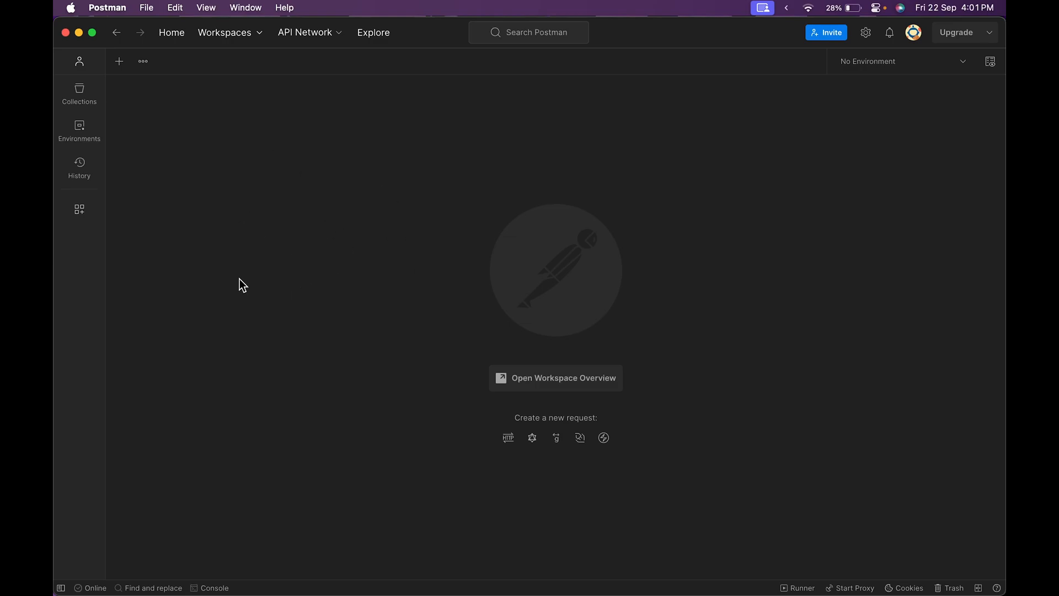
{"action": "left_click", "coordinate": [119, 61]}
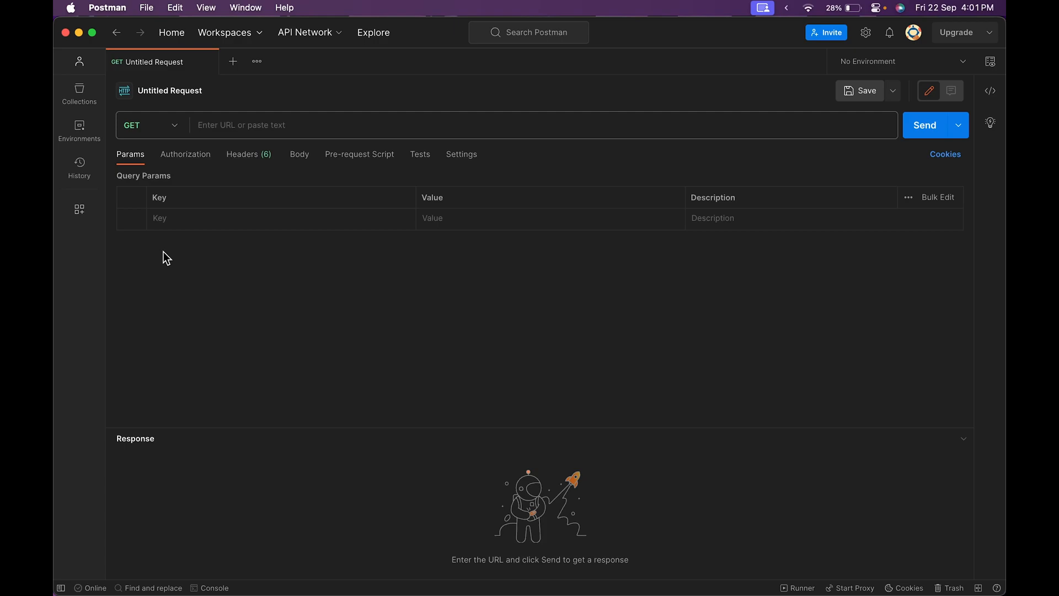
Switch to the Arc browser and examine the JSONPlaceholder guide and the OpenWeather API keys page, then return to Postman
{"action": "key", "text": "ctrl+Up"}
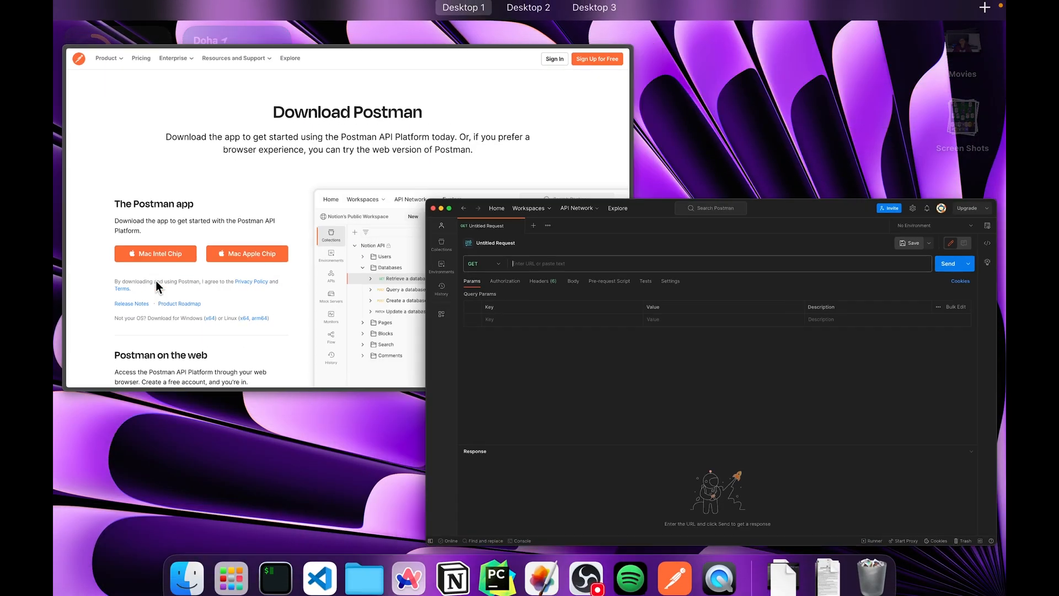
{"action": "left_click", "coordinate": [156, 280]}
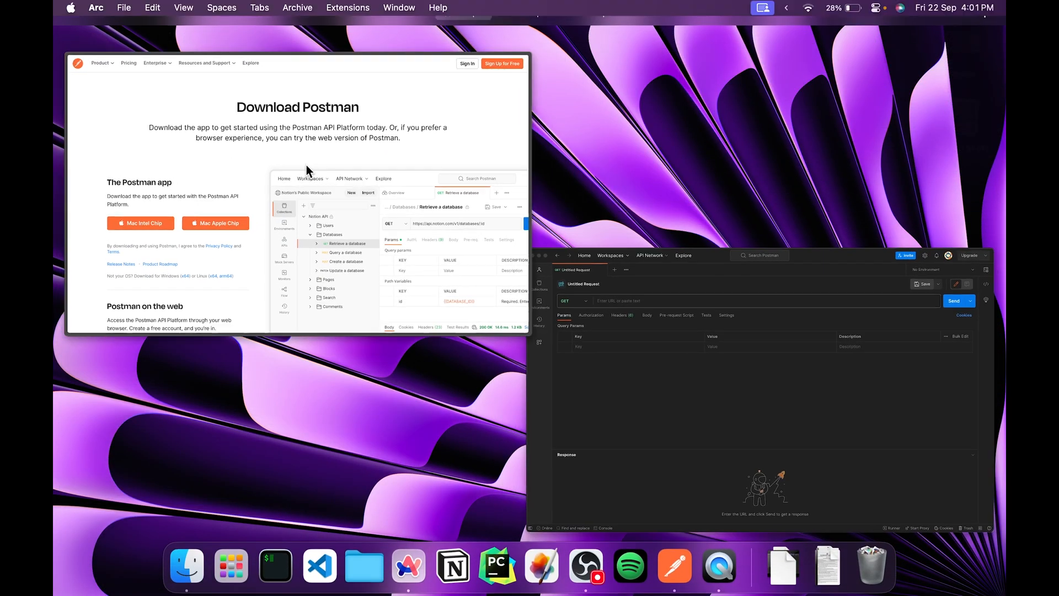
{"action": "left_click", "coordinate": [116, 326]}
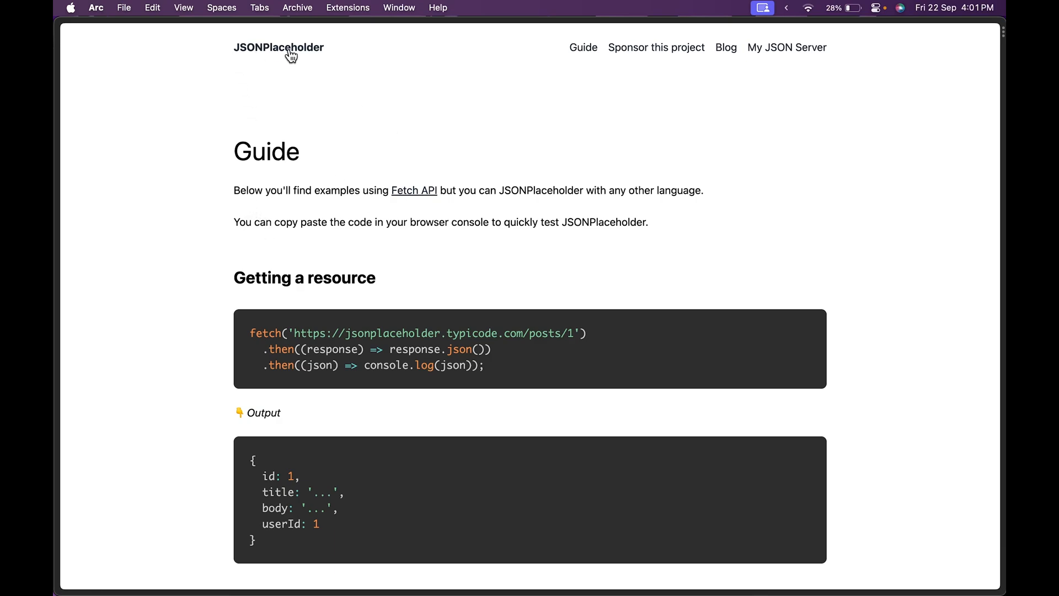
{"action": "scroll", "coordinate": [252, 355], "scroll_direction": "down", "scroll_amount": 1}
{"action": "scroll", "coordinate": [252, 354], "scroll_direction": "down", "scroll_amount": 3}
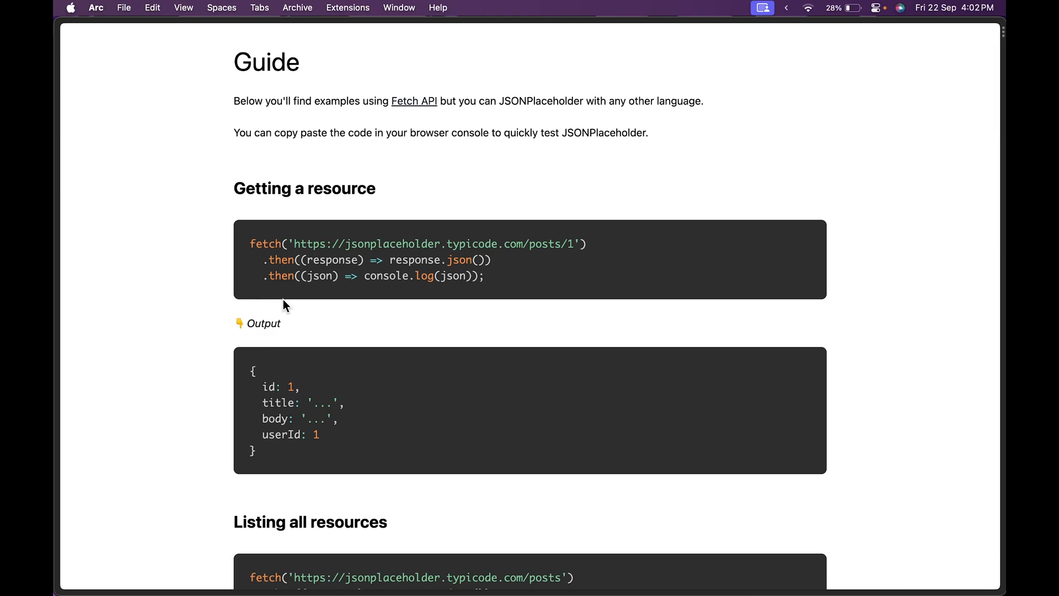
{"action": "mouse_move", "coordinate": [57, 327]}
{"action": "left_click", "coordinate": [76, 353]}
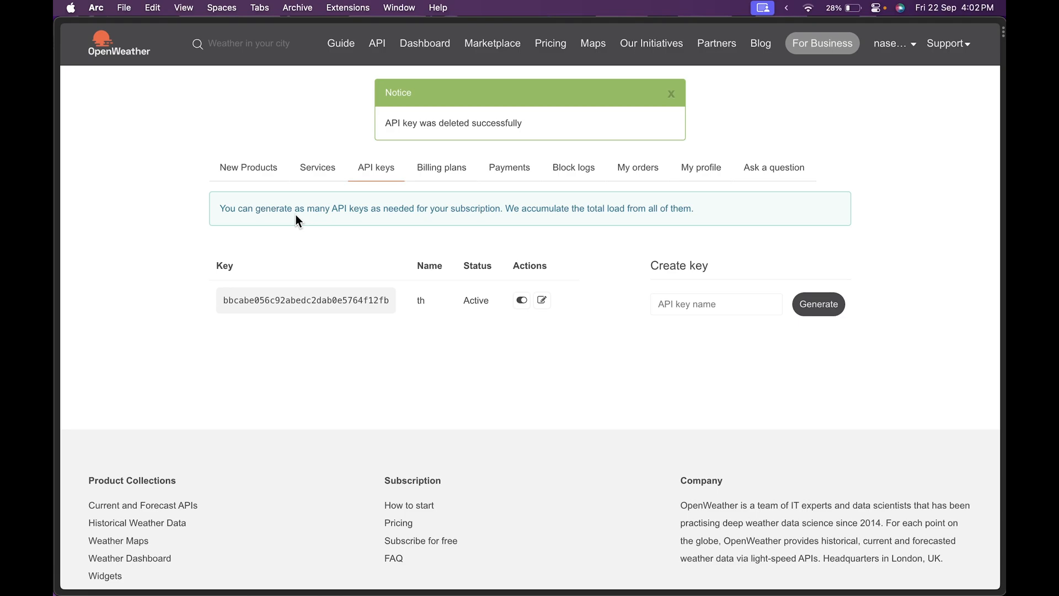
{"action": "key", "text": "ctrl+Tab"}
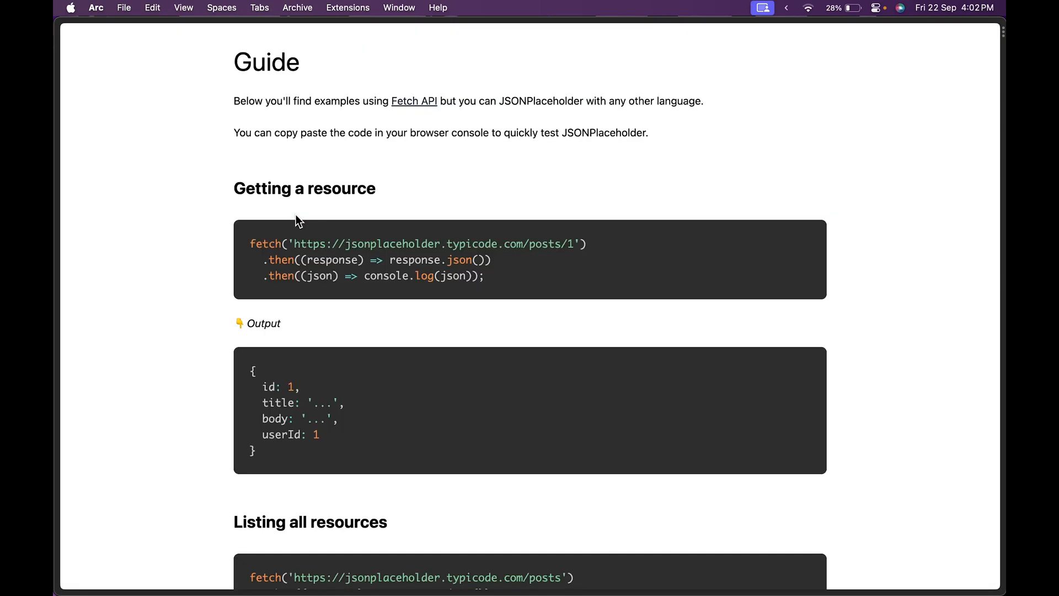
{"action": "key", "text": "super+Tab"}
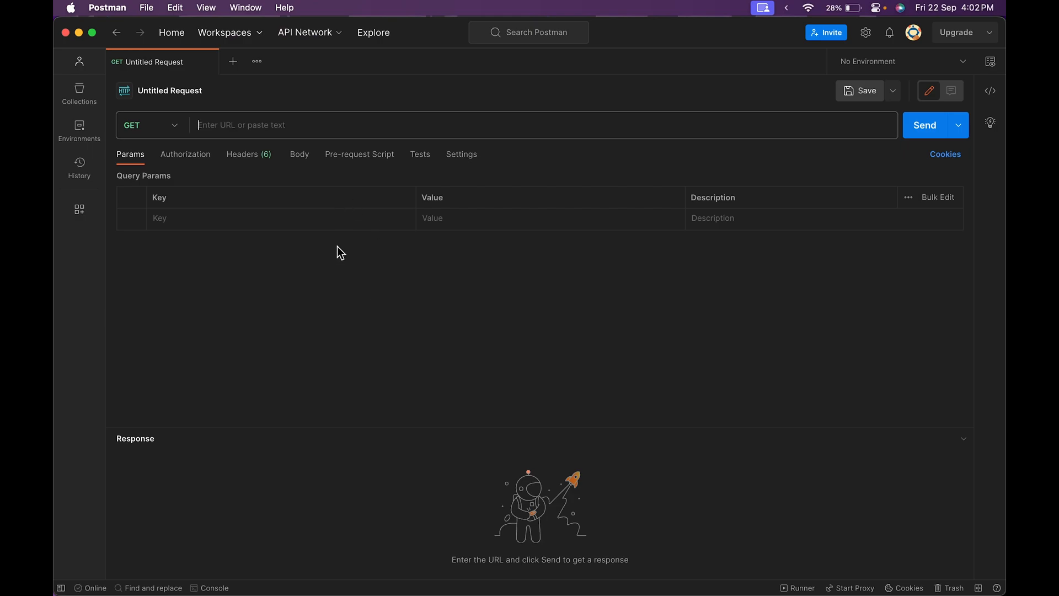
{"action": "key", "text": "super+Tab"}
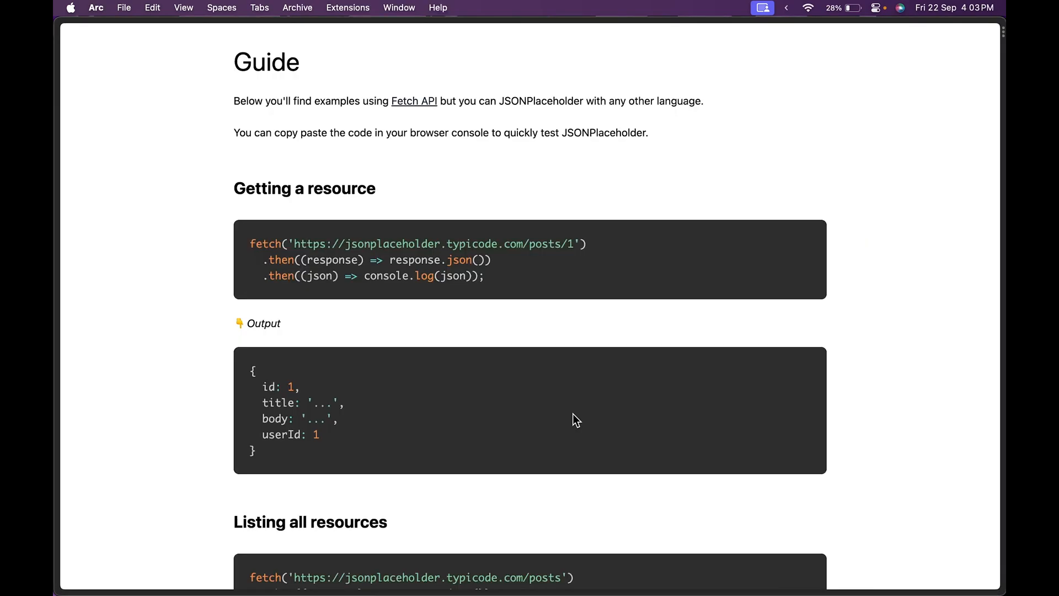
{"action": "mouse_move", "coordinate": [57, 172]}
{"action": "left_click_drag", "start_coordinate": [296, 244], "coordinate": [569, 243]}
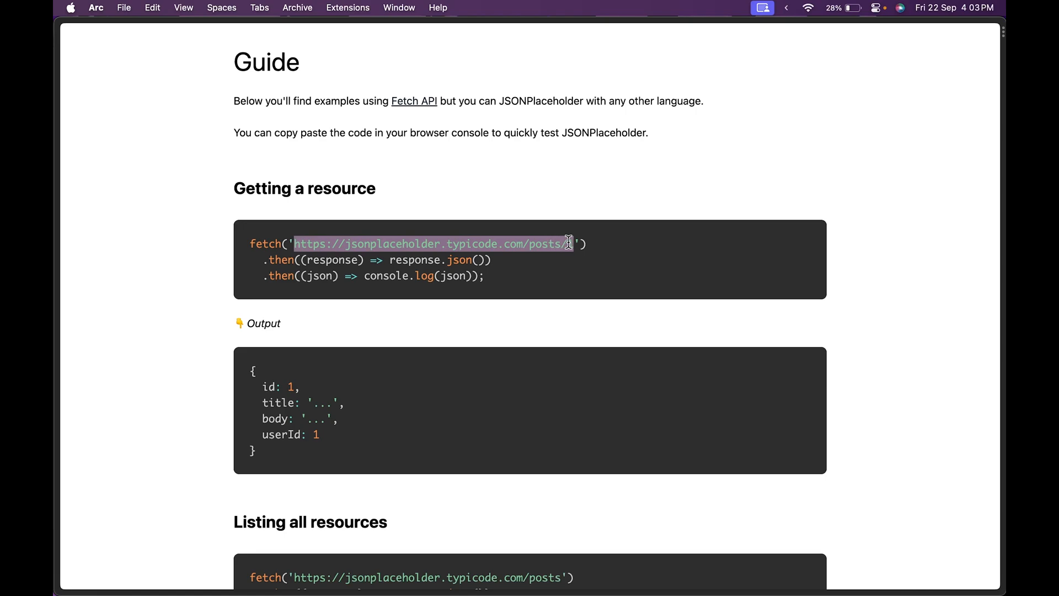
{"action": "key", "text": "super+c"}
{"action": "key", "text": "ctrl+Tab"}
{"action": "key", "text": "ctrl+Tab"}
{"action": "key", "text": "super+Tab"}
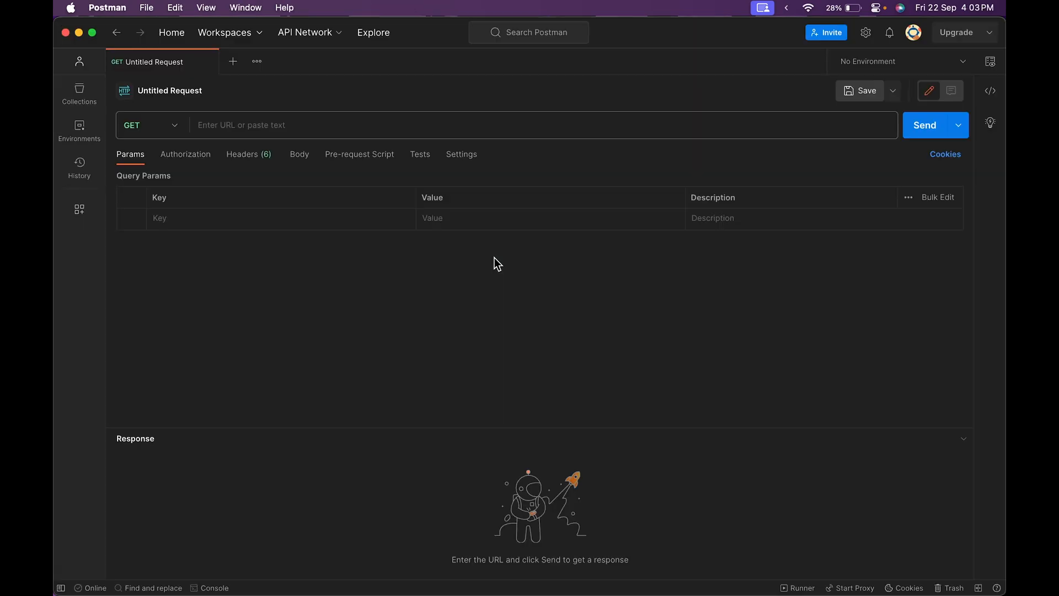
{"action": "left_click", "coordinate": [266, 126]}
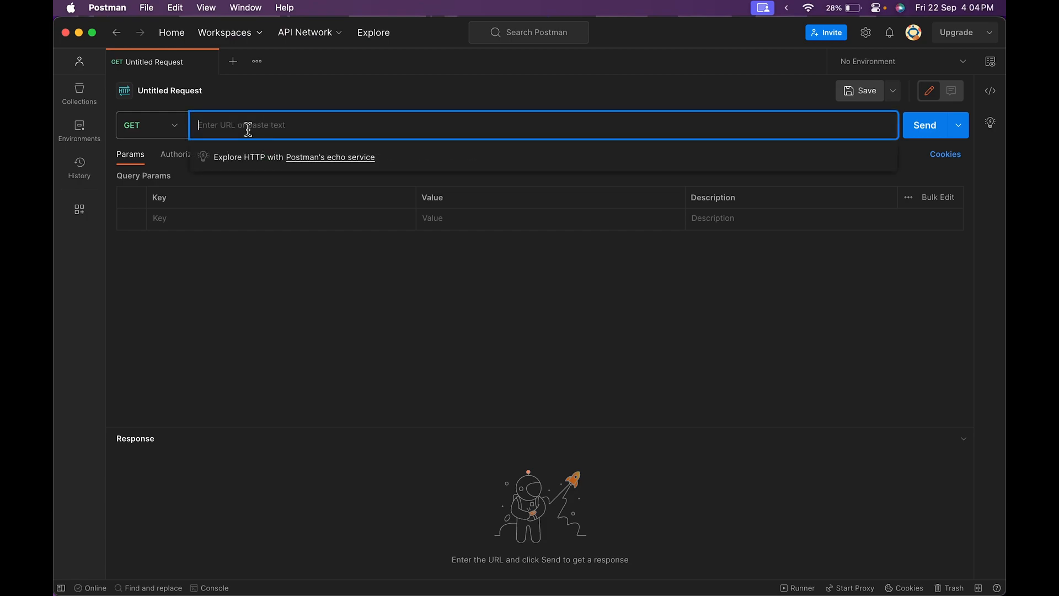
{"action": "key", "text": "super+v"}
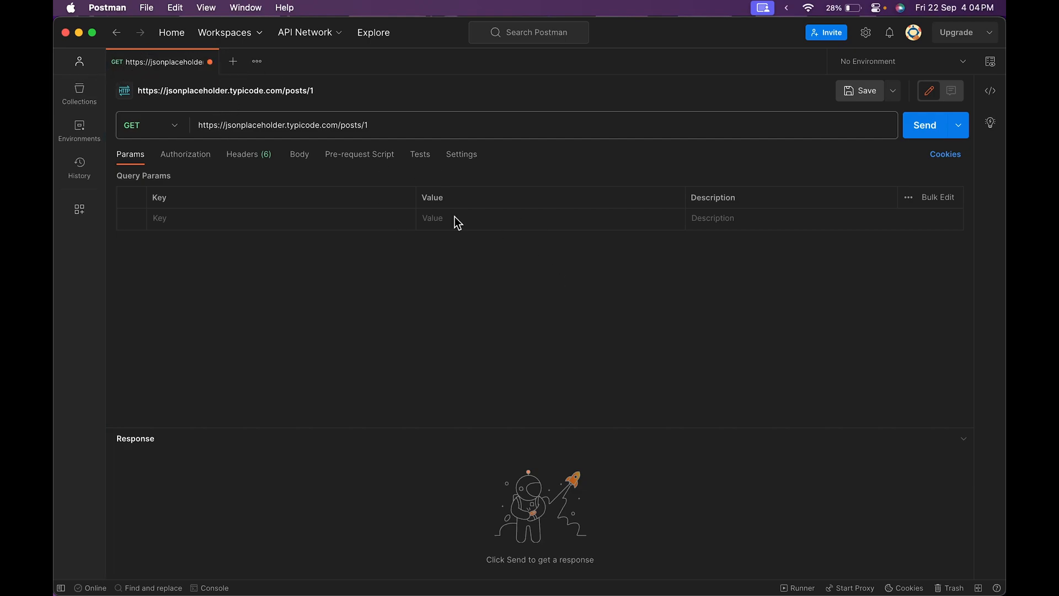
{"action": "left_click", "coordinate": [937, 131]}
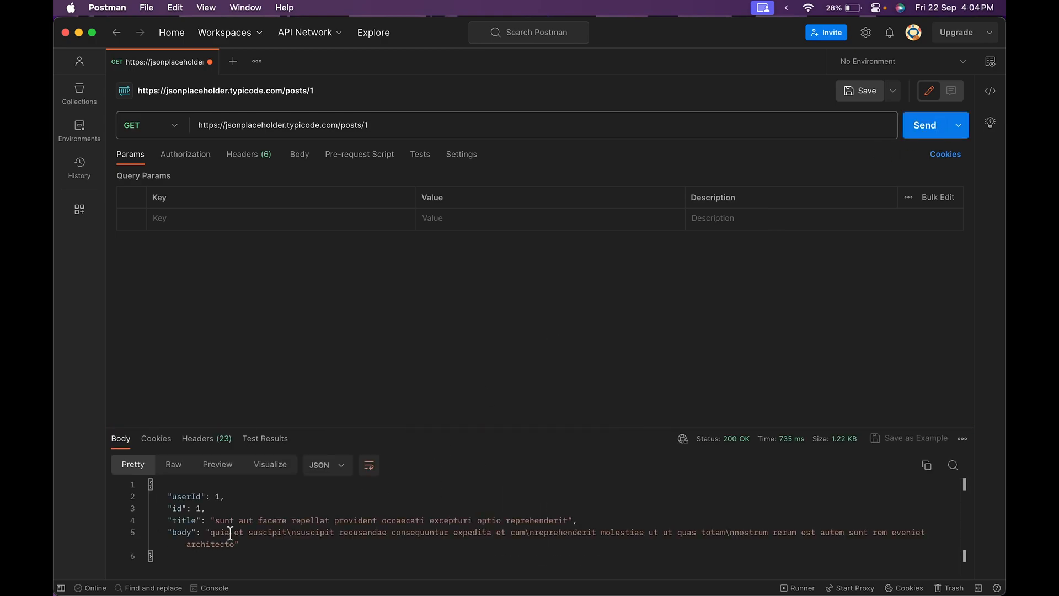
Examine the userId, id, title and body fields in the JSON response, and look over the available request methods
{"action": "left_click_drag", "start_coordinate": [185, 554], "coordinate": [149, 493]}
{"action": "left_click", "coordinate": [181, 520]}
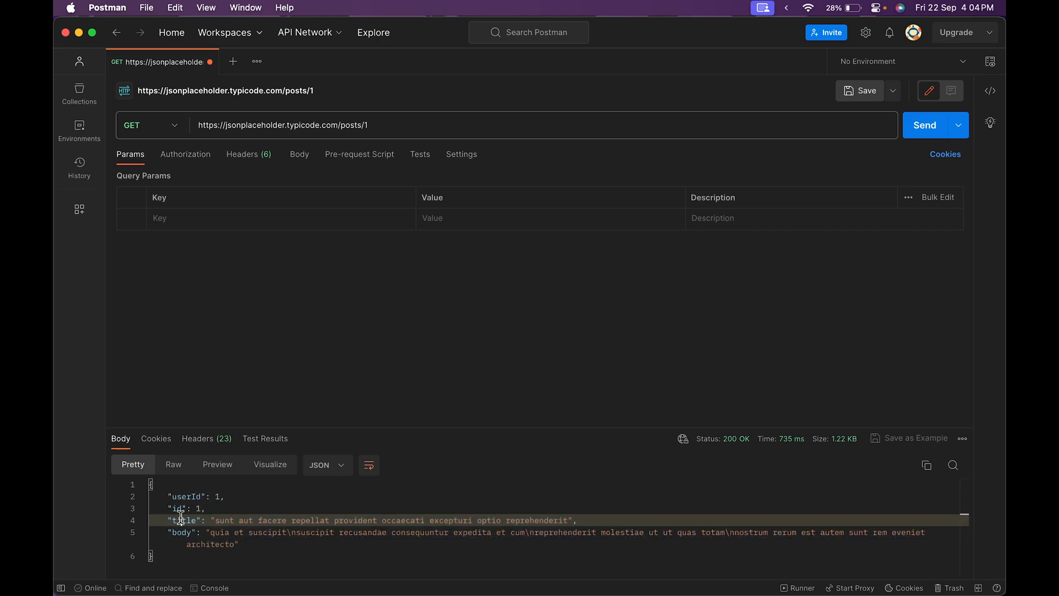
{"action": "left_click", "coordinate": [179, 509]}
{"action": "left_click", "coordinate": [179, 521]}
{"action": "left_click", "coordinate": [180, 532]}
{"action": "left_click", "coordinate": [179, 496]}
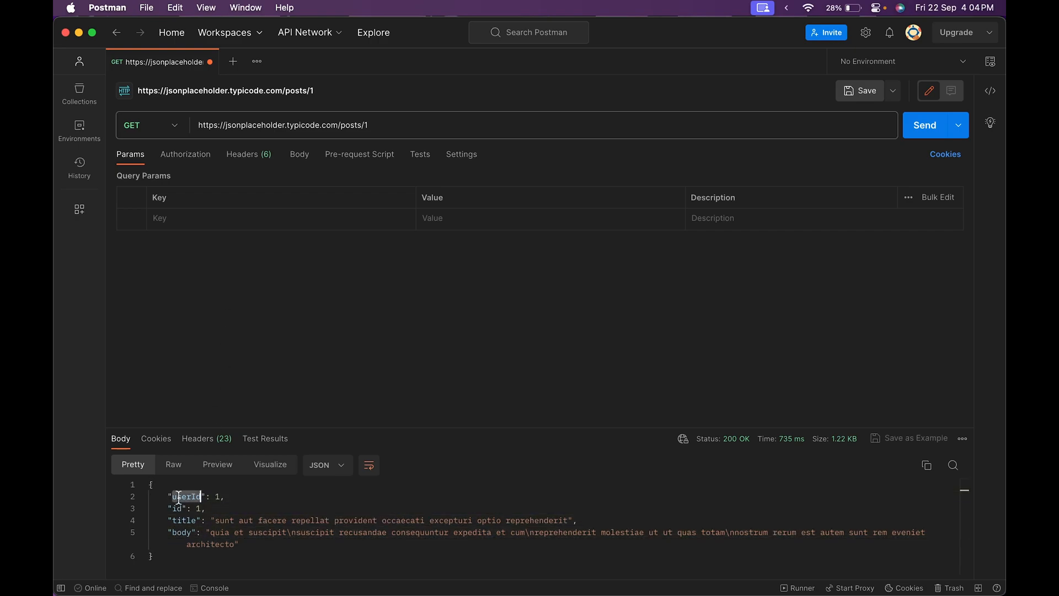
{"action": "left_click", "coordinate": [231, 501]}
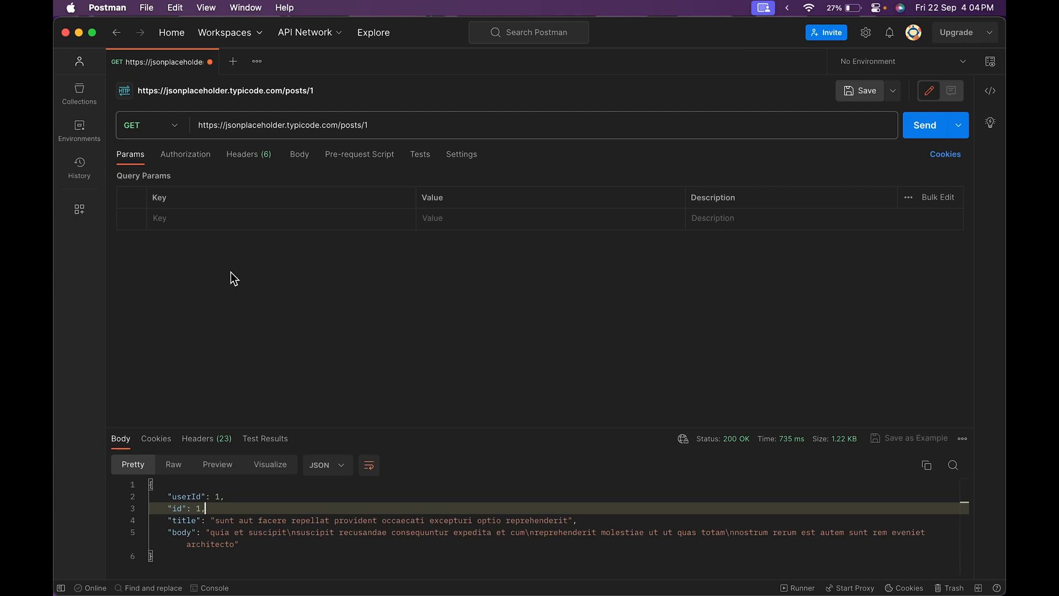
{"action": "left_click", "coordinate": [139, 125]}
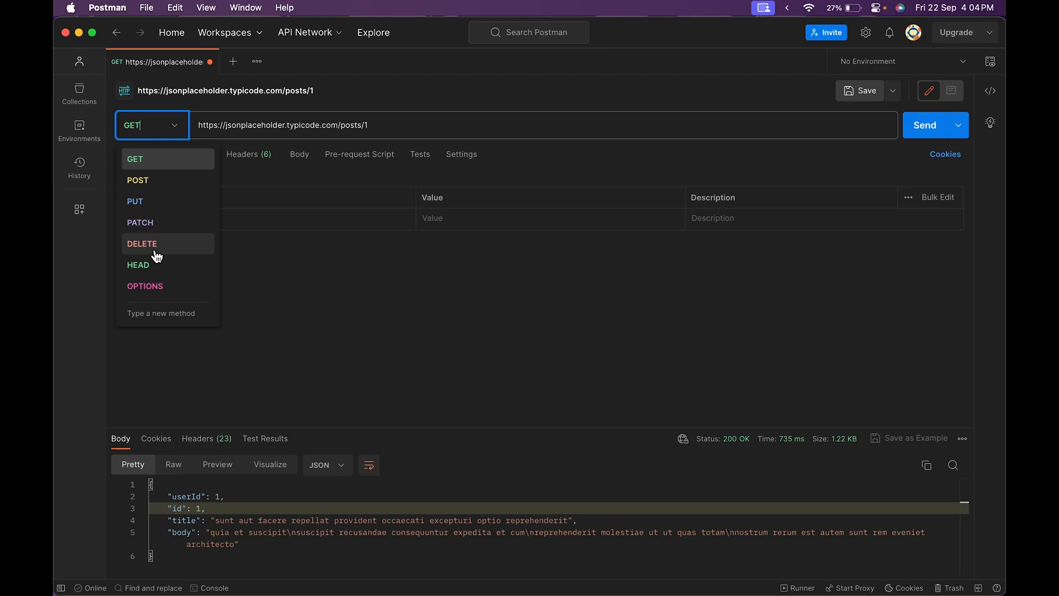
{"action": "left_click", "coordinate": [353, 282]}
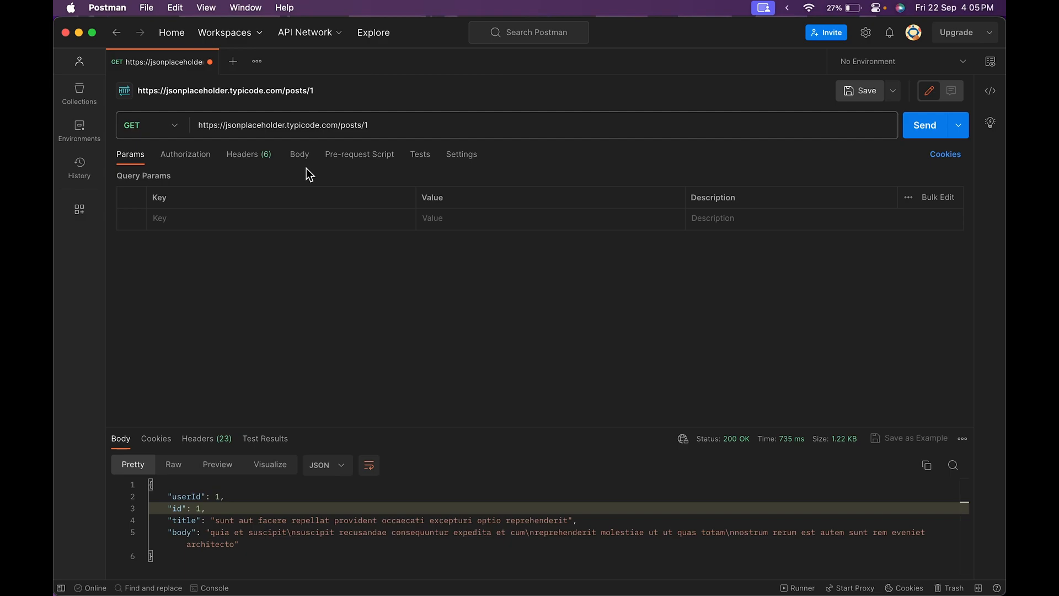
Switch to the Arc browser and examine the URL and POST details in the JSONPlaceholder guide's "Creating a resource" example
{"action": "key", "text": "super+Tab"}
{"action": "left_click", "coordinate": [338, 223]}
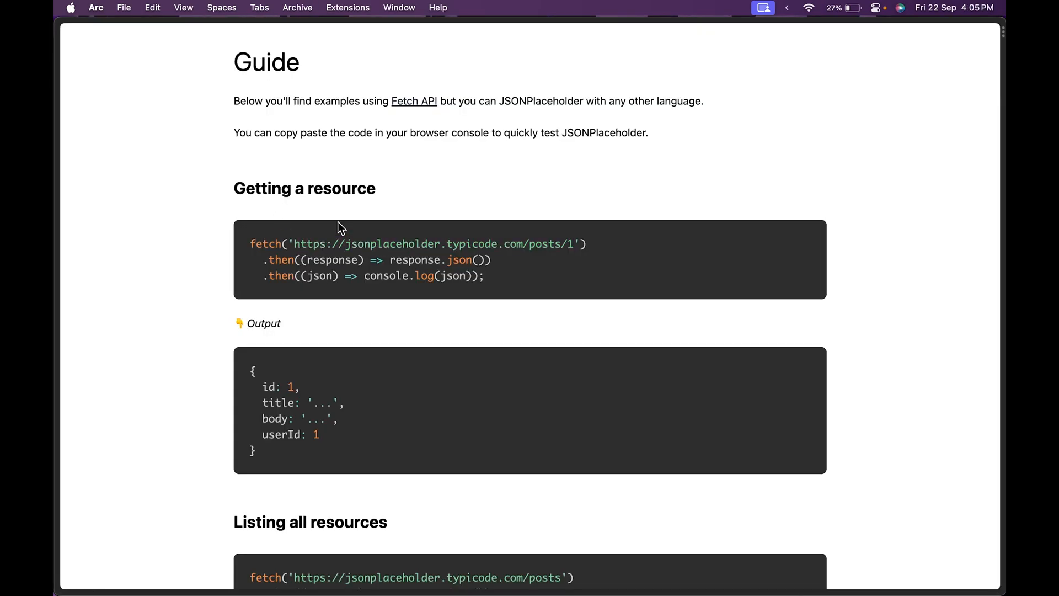
{"action": "scroll", "coordinate": [338, 222], "scroll_direction": "down", "scroll_amount": 1}
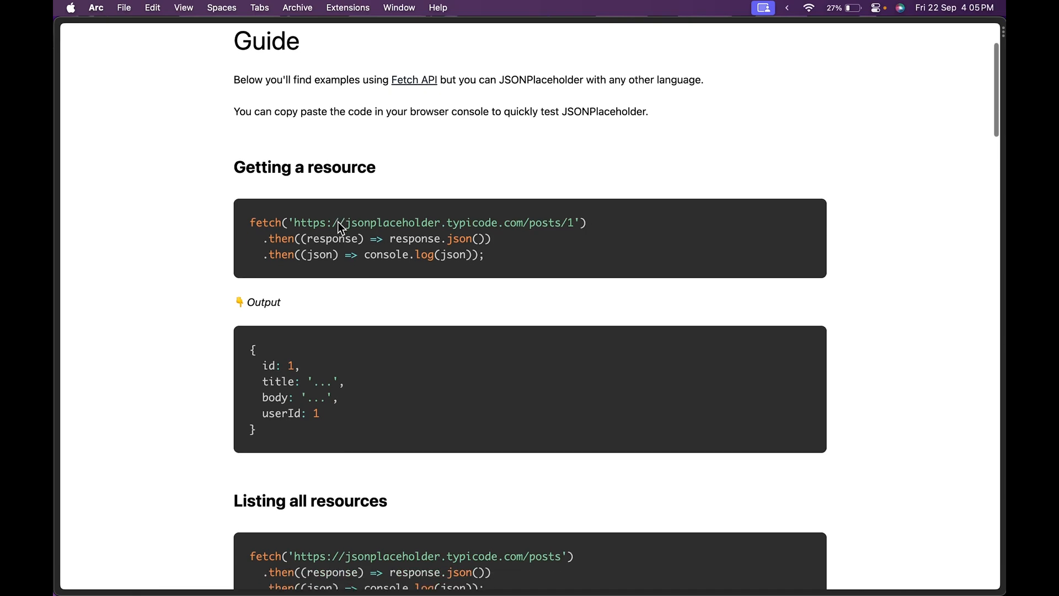
{"action": "scroll", "coordinate": [338, 221], "scroll_direction": "down", "scroll_amount": 7}
{"action": "scroll", "coordinate": [338, 221], "scroll_direction": "down", "scroll_amount": 4}
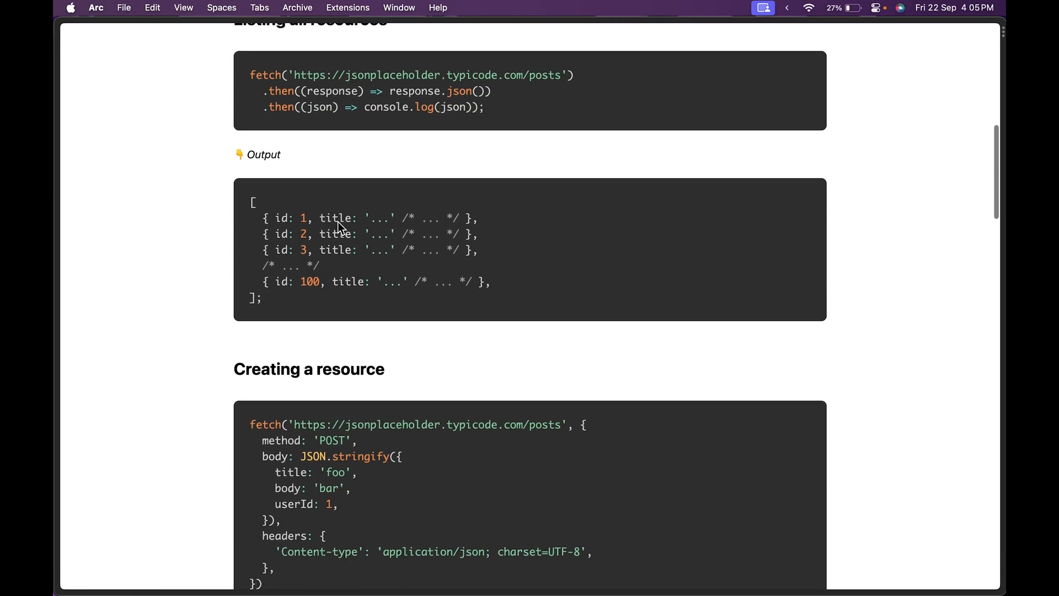
{"action": "scroll", "coordinate": [275, 374], "scroll_direction": "down", "scroll_amount": 1}
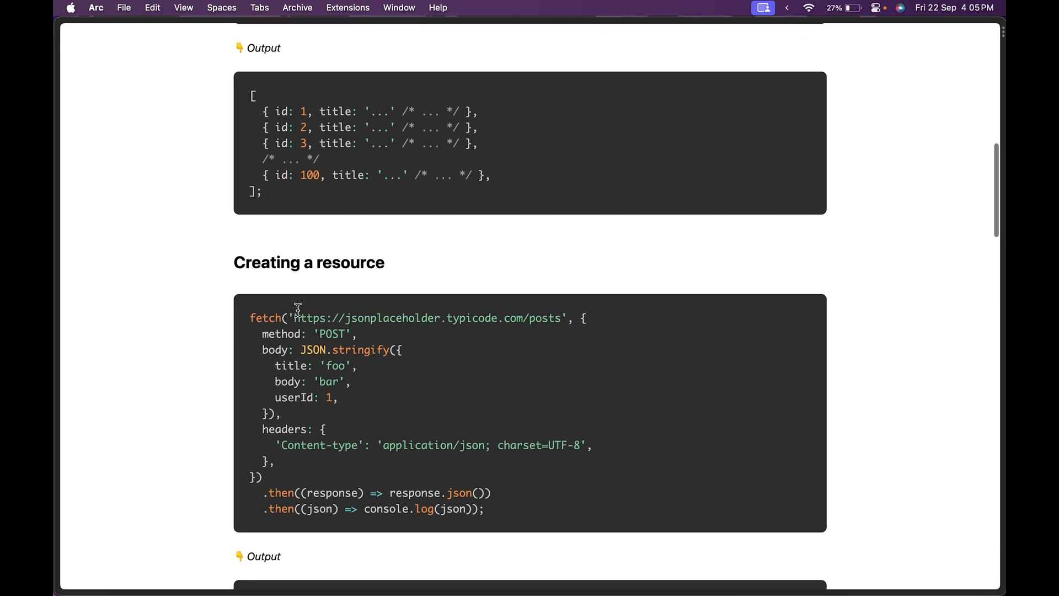
{"action": "left_click_drag", "start_coordinate": [295, 318], "coordinate": [559, 314]}
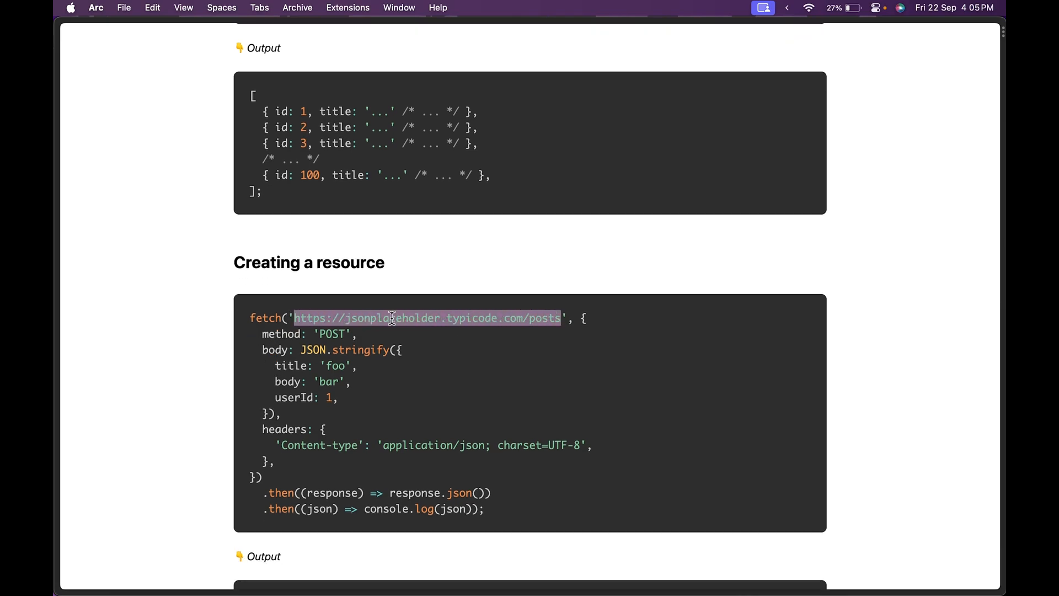
{"action": "left_click", "coordinate": [348, 318]}
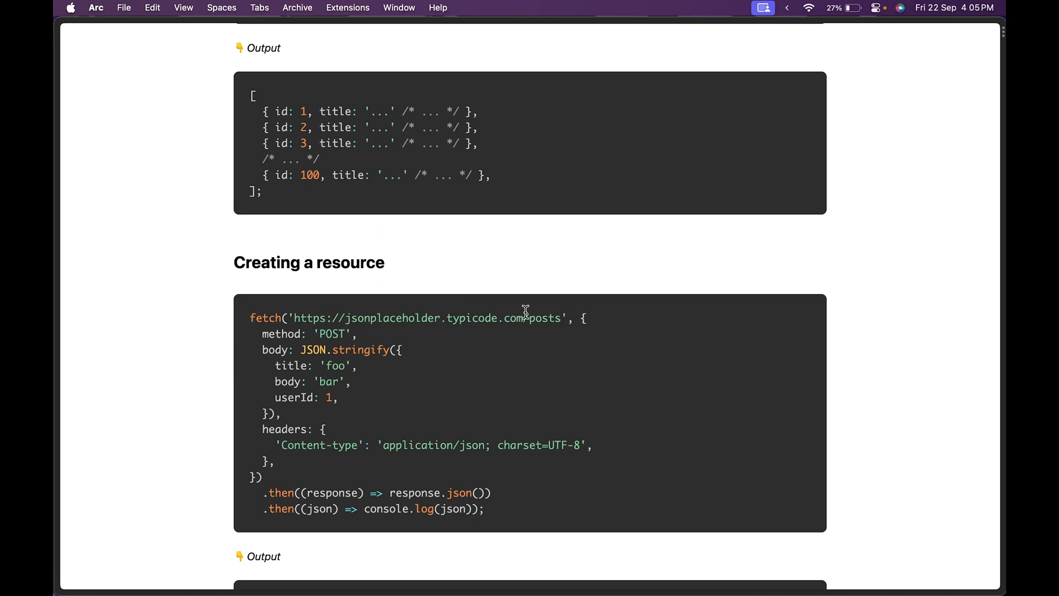
{"action": "key", "text": "super+Tab"}
{"action": "left_click", "coordinate": [377, 125]}
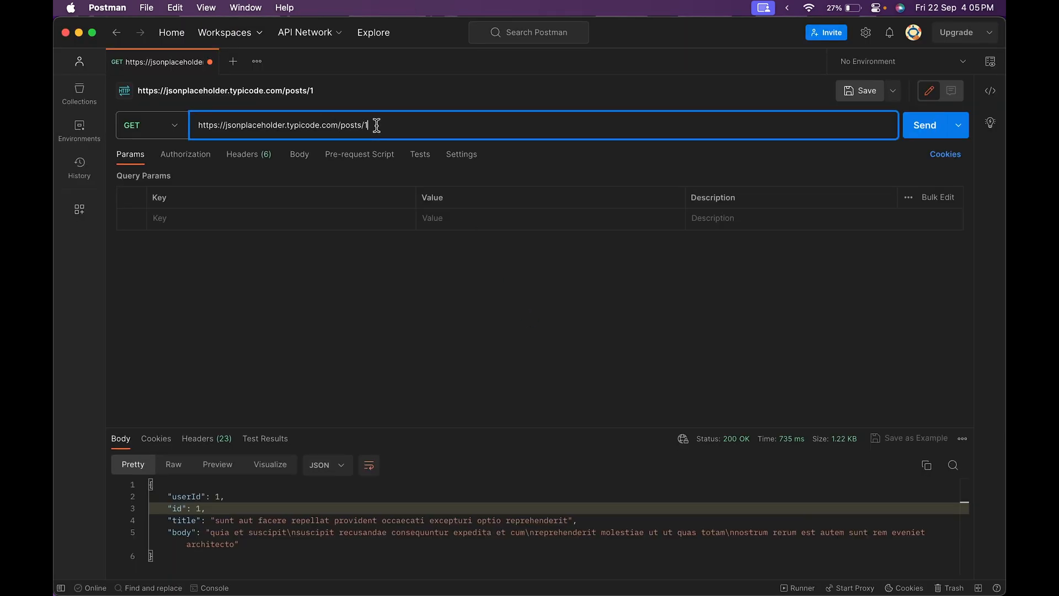
{"action": "key", "text": "BackSpace"}
{"action": "key", "text": "BackSpace"}
{"action": "left_click", "coordinate": [284, 276]}
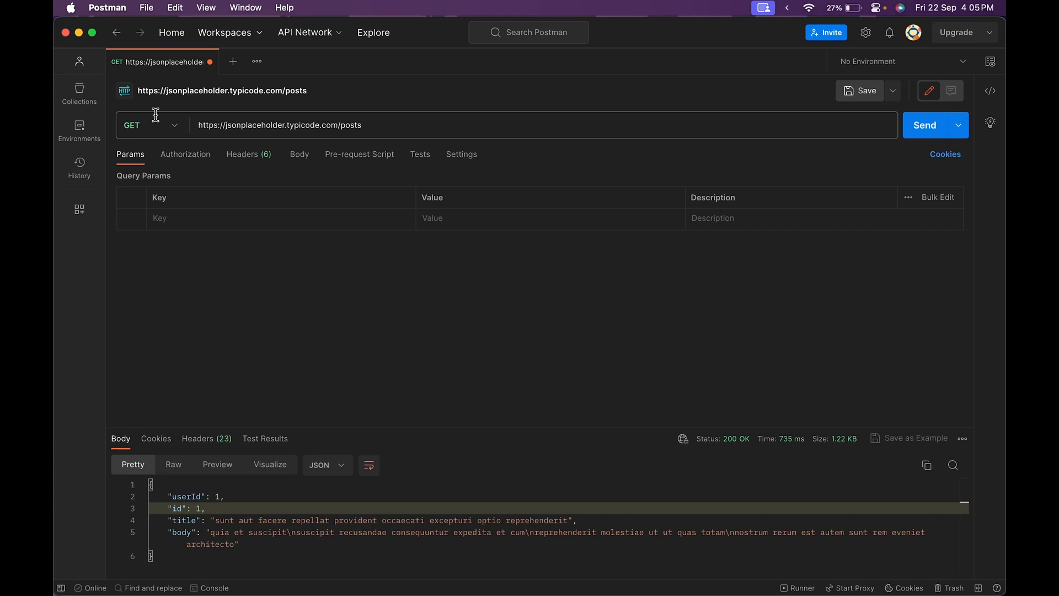
{"action": "left_click", "coordinate": [155, 123]}
{"action": "left_click", "coordinate": [152, 177]}
Look over the POST request's body options, headers and query parameters
{"action": "left_click", "coordinate": [300, 164]}
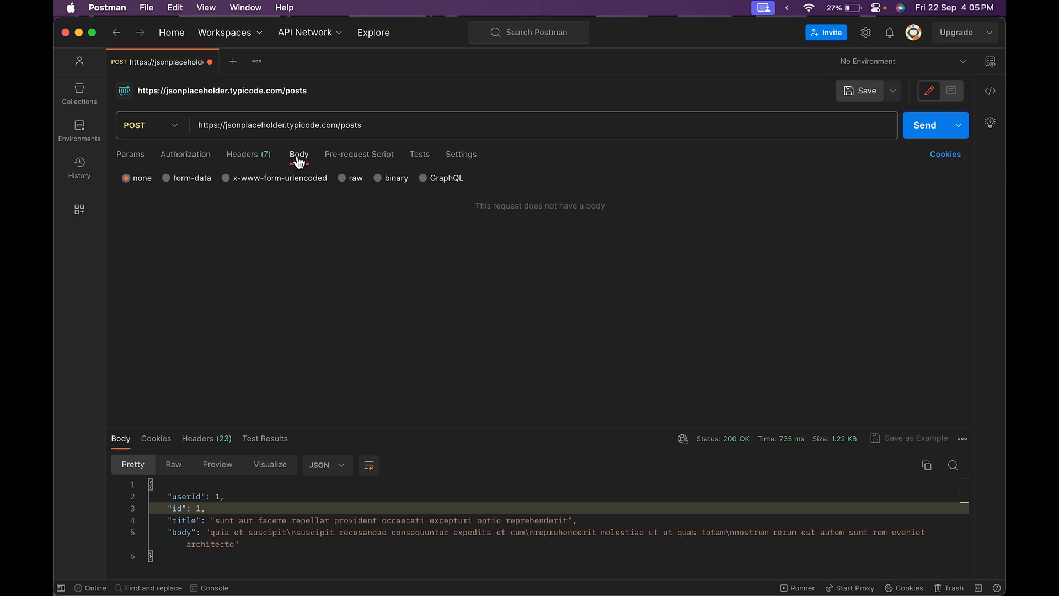
{"action": "left_click", "coordinate": [251, 156]}
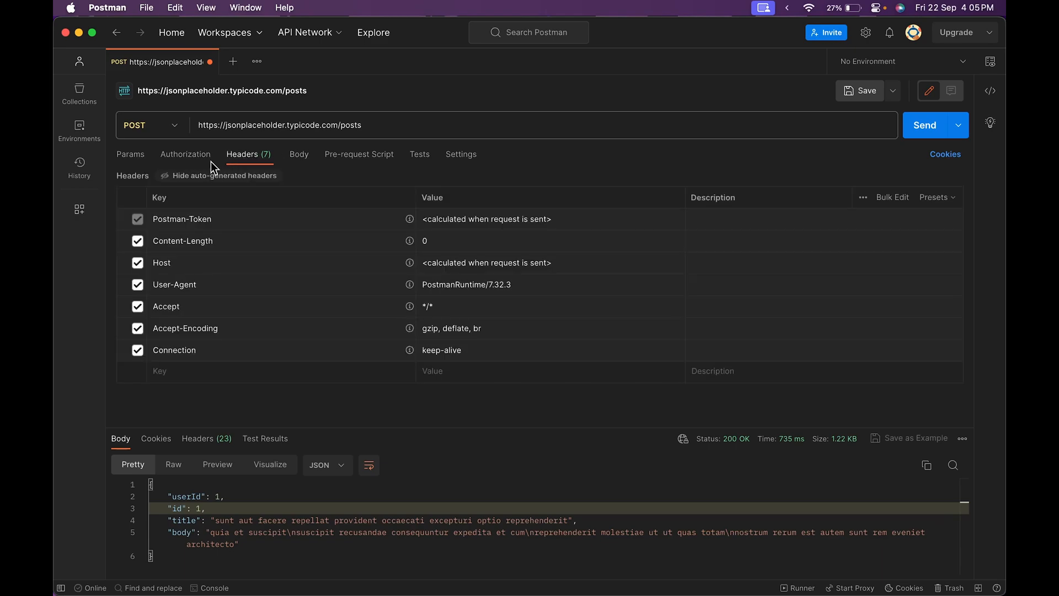
{"action": "left_click", "coordinate": [132, 155]}
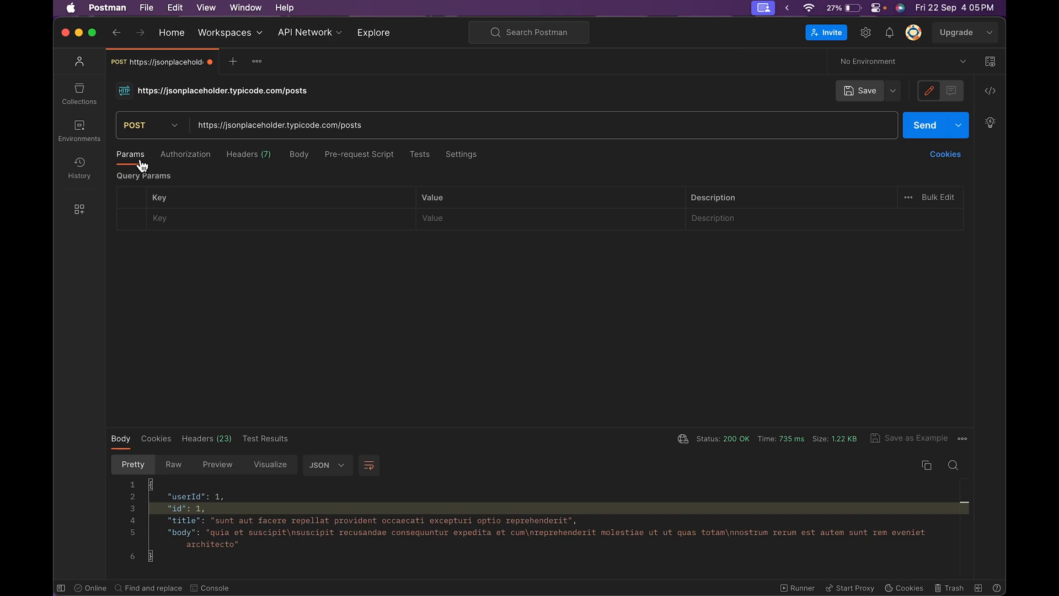
Add a query parameter with the key "search" and the value "guirh+fdf" to the request
{"action": "left_click", "coordinate": [224, 221]}
{"action": "type", "text": "search"}
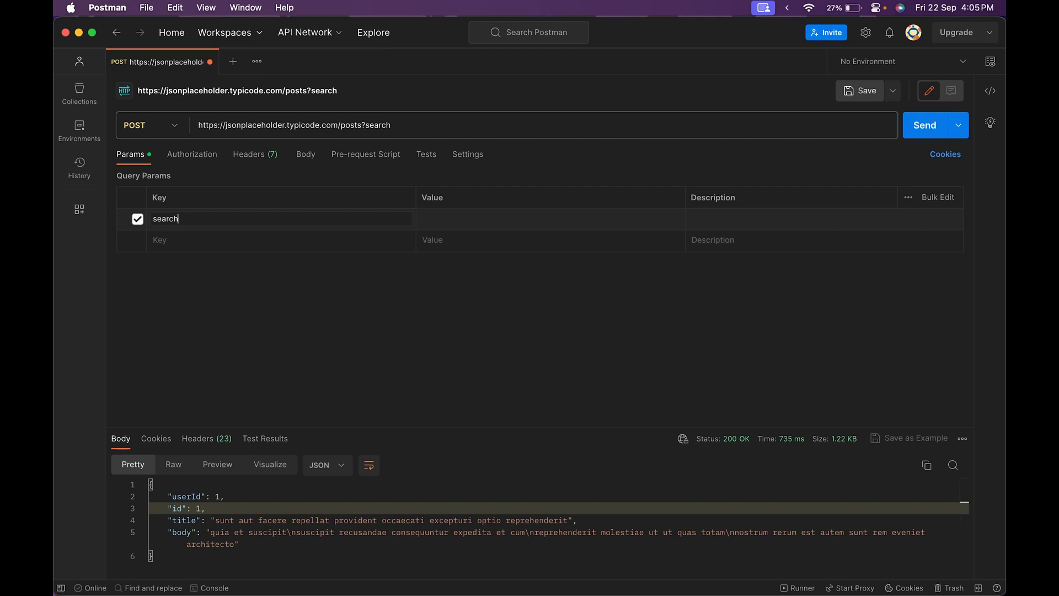
{"action": "left_click", "coordinate": [427, 218]}
{"action": "type", "text": "guirh+fdf"}
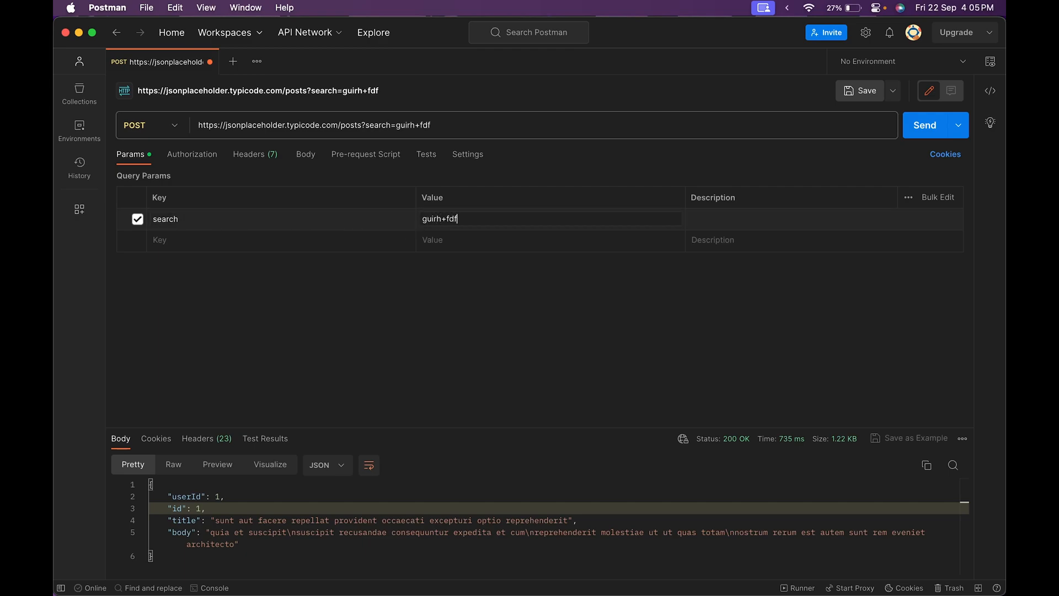
Check the query string appended to the request URL and disable the "search" parameter
{"action": "left_click_drag", "start_coordinate": [361, 121], "coordinate": [432, 120]}
{"action": "left_click", "coordinate": [432, 120]}
{"action": "left_click", "coordinate": [138, 219]}
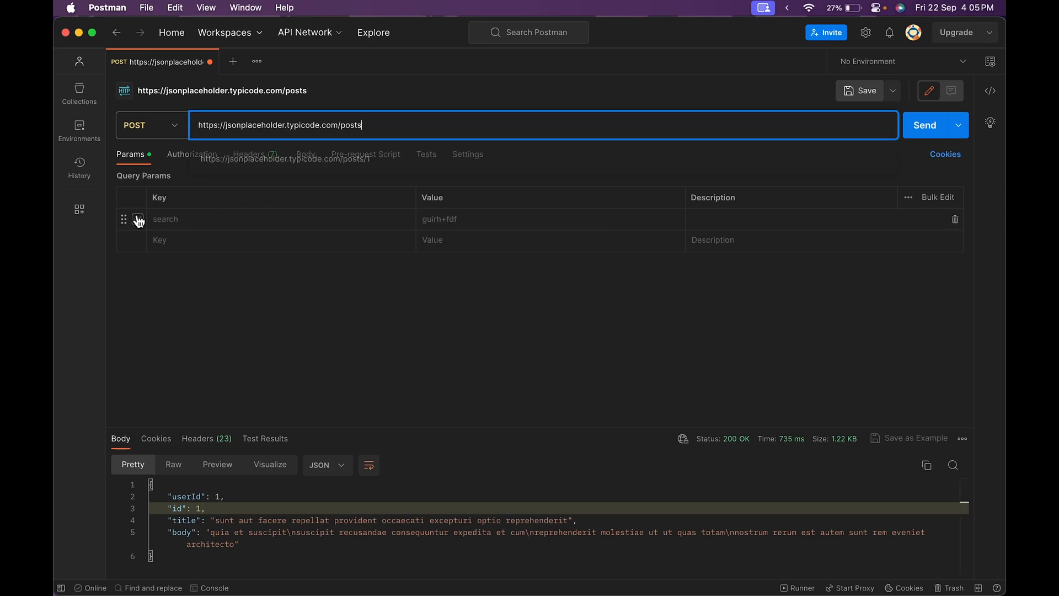
Examine the POST request's auto-generated headers, including the User-Agent and Accept explanations, and its body options
{"action": "left_click", "coordinate": [319, 319]}
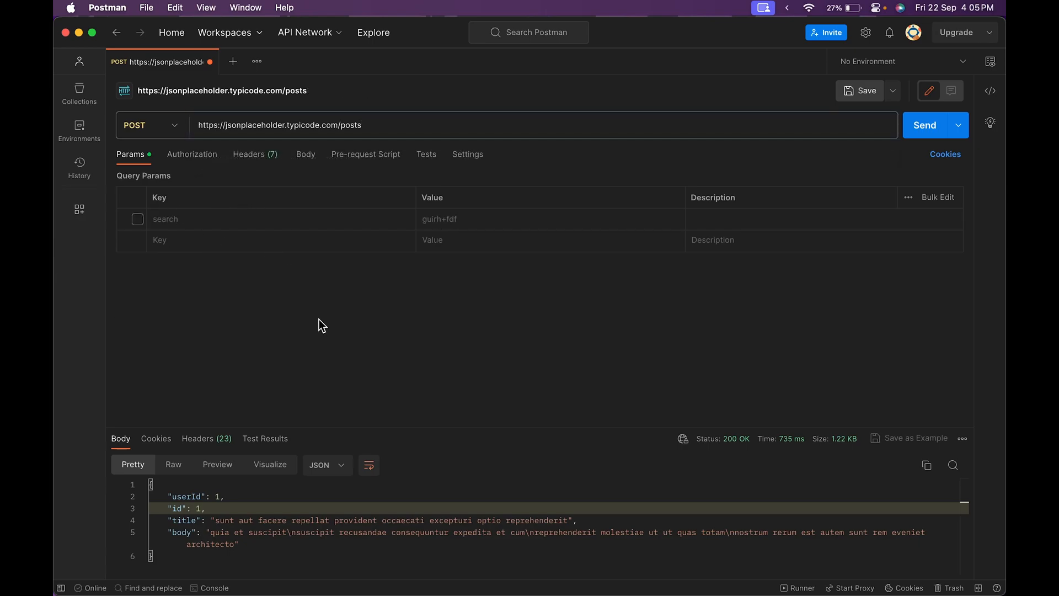
{"action": "left_click", "coordinate": [252, 156]}
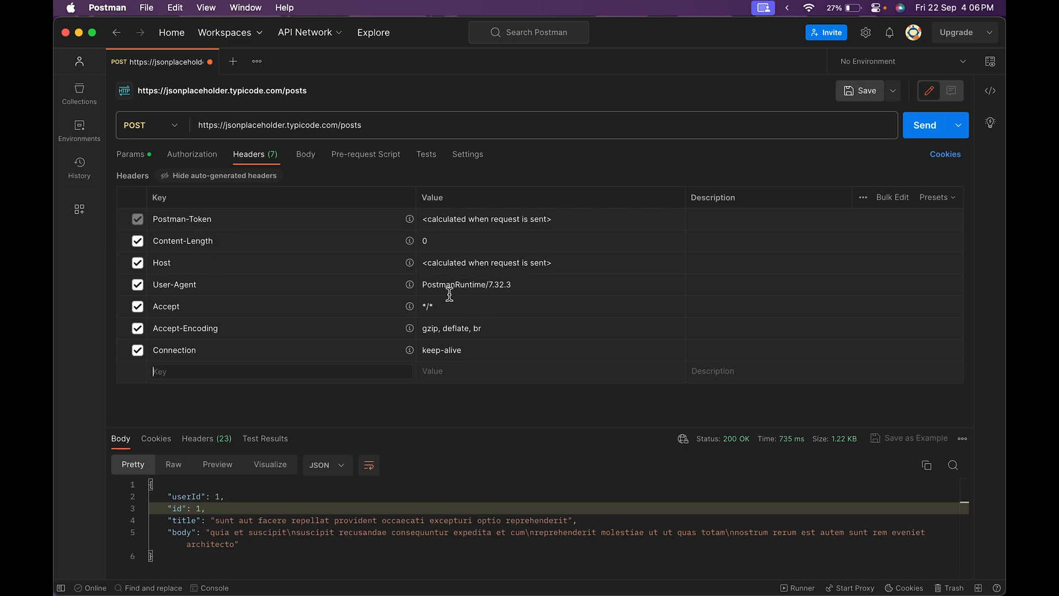
{"action": "mouse_move", "coordinate": [411, 286]}
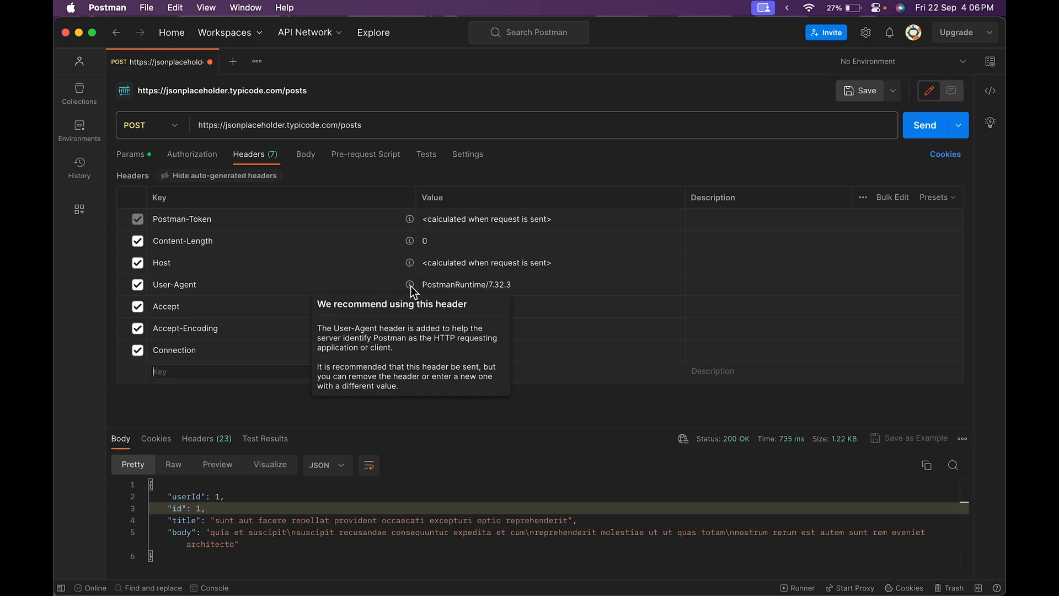
{"action": "mouse_move", "coordinate": [411, 308]}
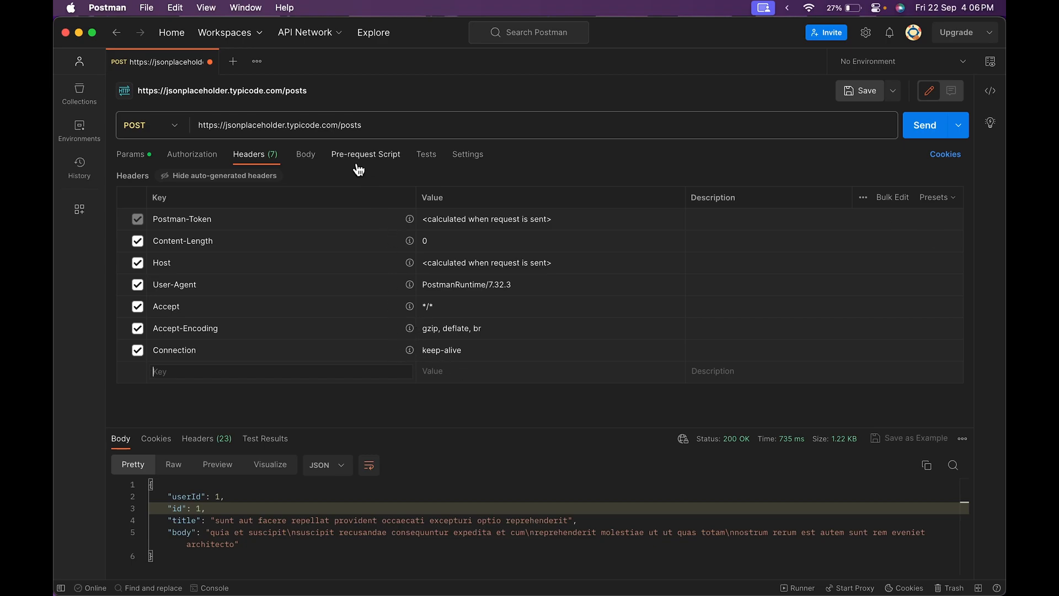
{"action": "left_click", "coordinate": [305, 155]}
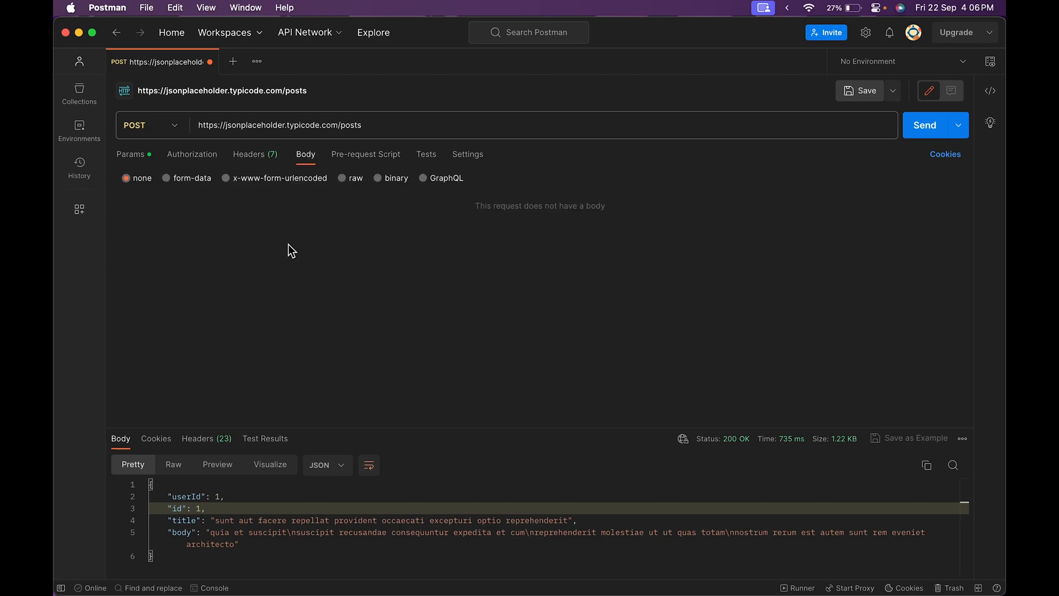
{"action": "left_click", "coordinate": [244, 158]}
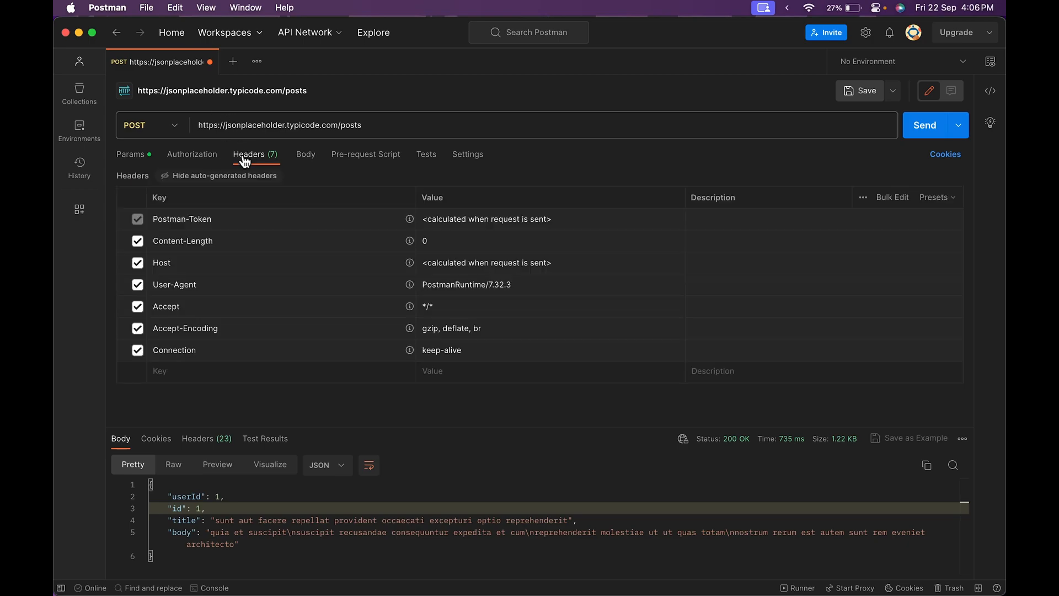
Set the POST request's body to raw content in JSON format
{"action": "left_click", "coordinate": [302, 156]}
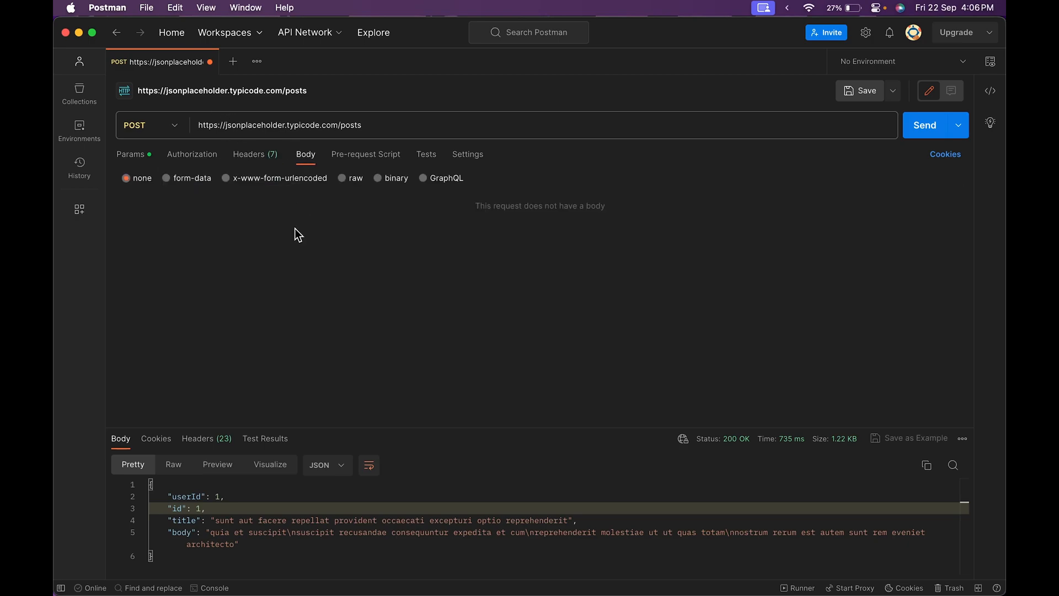
{"action": "left_click", "coordinate": [348, 179]}
{"action": "left_click", "coordinate": [502, 178]}
{"action": "left_click", "coordinate": [496, 245]}
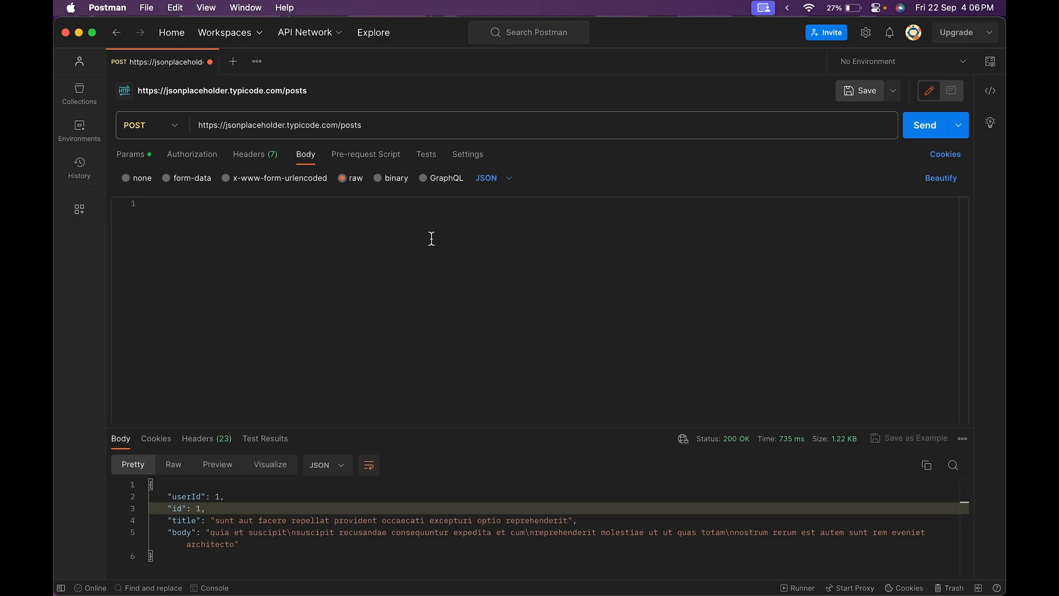
Check the documentation's "Creating a resource" example and start the POST request's JSON body with "title": "hello"
{"action": "key", "text": "super+Tab"}
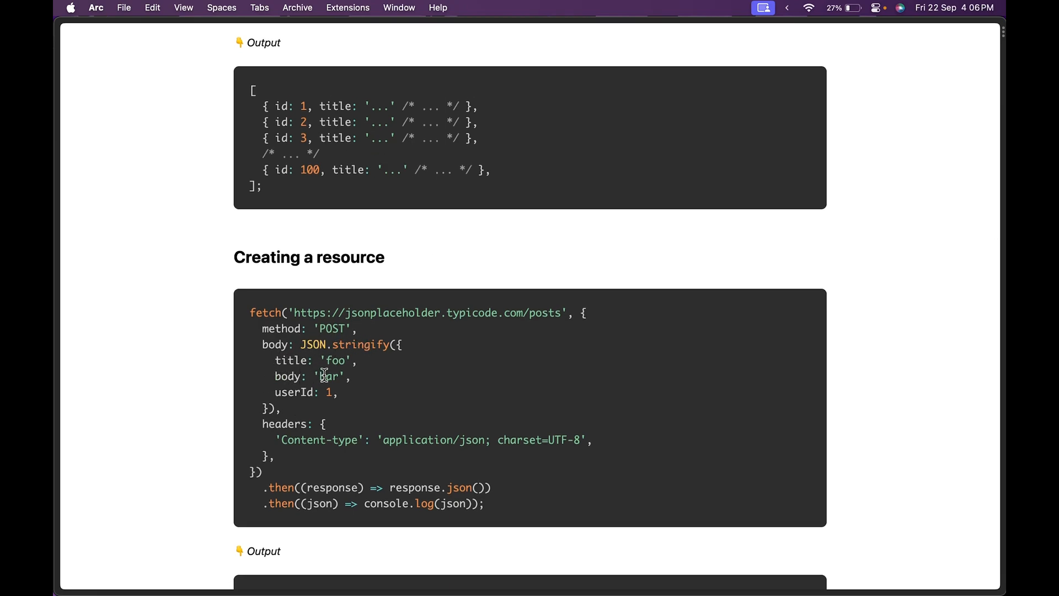
{"action": "key", "text": "super+Tab"}
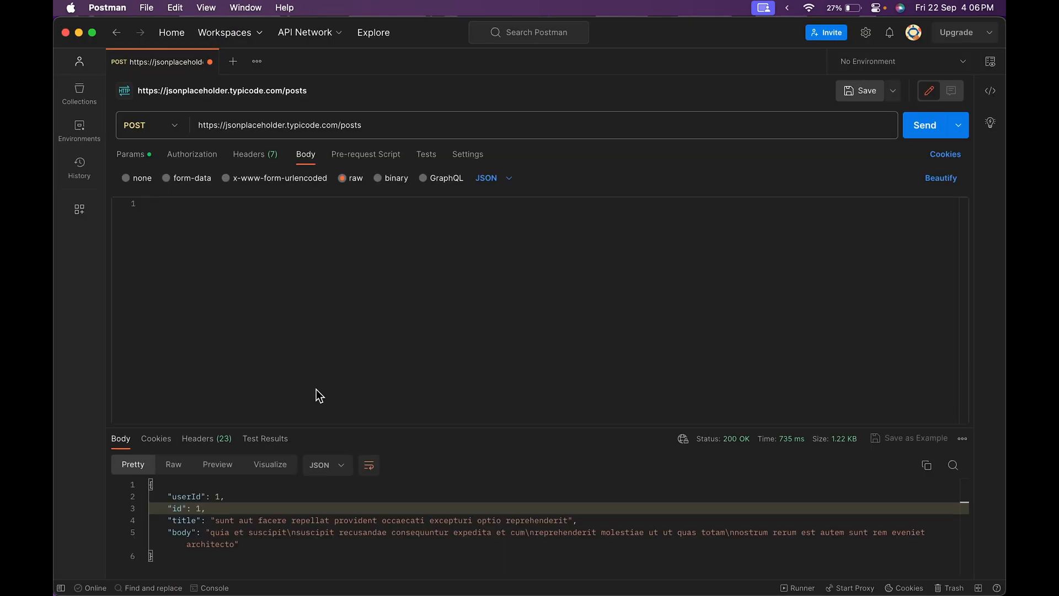
{"action": "type", "text": "{"}
{"action": "key", "text": "Return"}
{"action": "type", "text": "\"title\": \"hello\""}
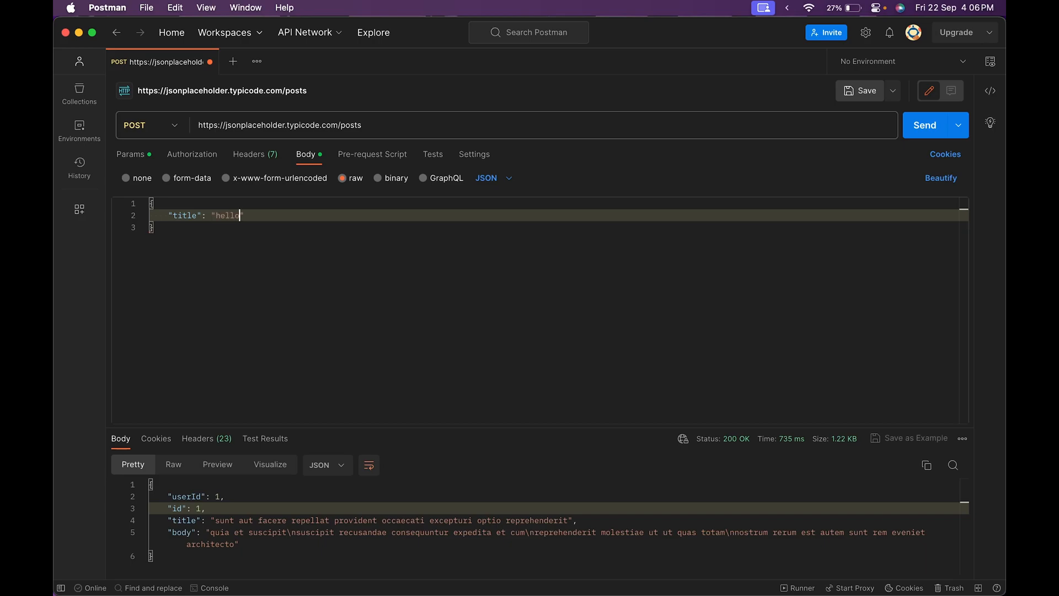
Add "body": "my post" and "userId": 4 to the POST request's JSON body
{"action": "type", "text": ","}
{"action": "key", "text": "Return"}
{"action": "type", "text": "\""}
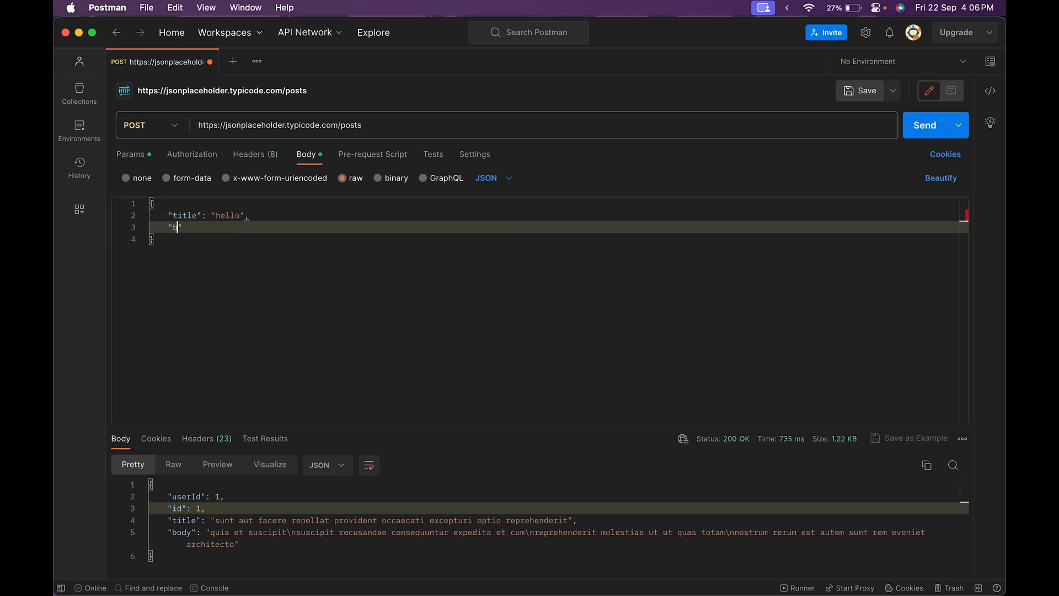
{"action": "type", "text": "body\": \"my post\","}
{"action": "key", "text": "Return"}
{"action": "type", "text": "user"}
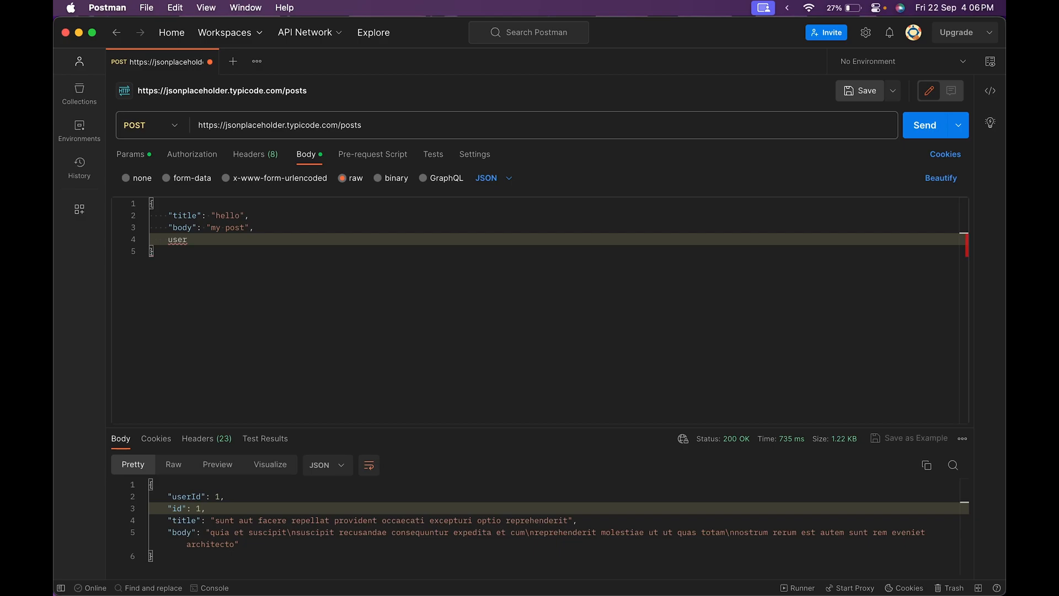
{"action": "type", "text": "Id: 4"}
{"action": "double_click", "coordinate": [177, 242]}
{"action": "type", "text": "\""}
{"action": "left_click", "coordinate": [232, 241]}
Send the POST request and inspect the returned JSON, including the new post's id
{"action": "left_click", "coordinate": [917, 125]}
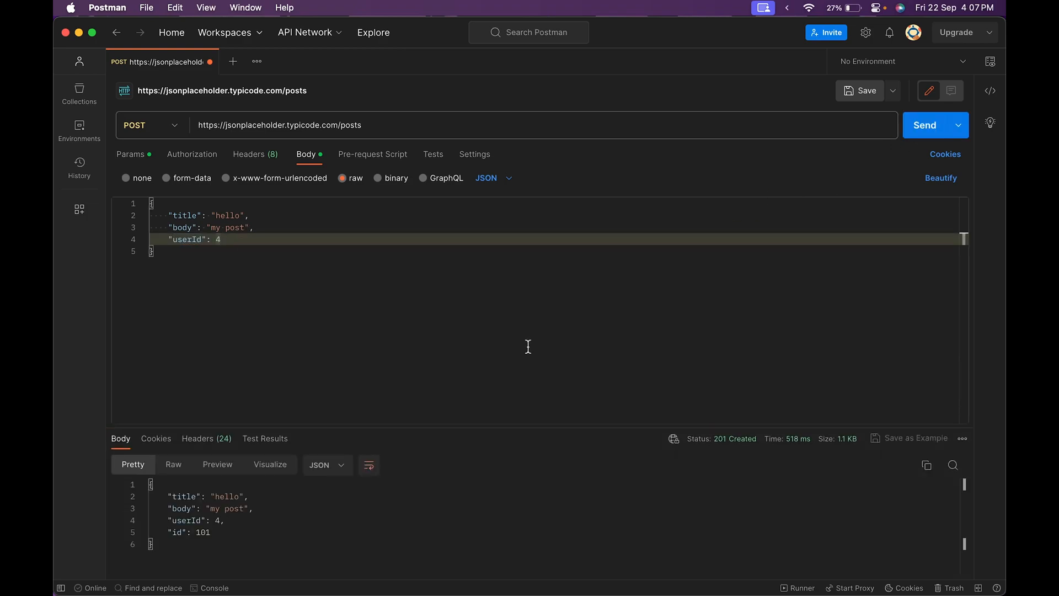
{"action": "left_click_drag", "start_coordinate": [194, 549], "coordinate": [118, 449]}
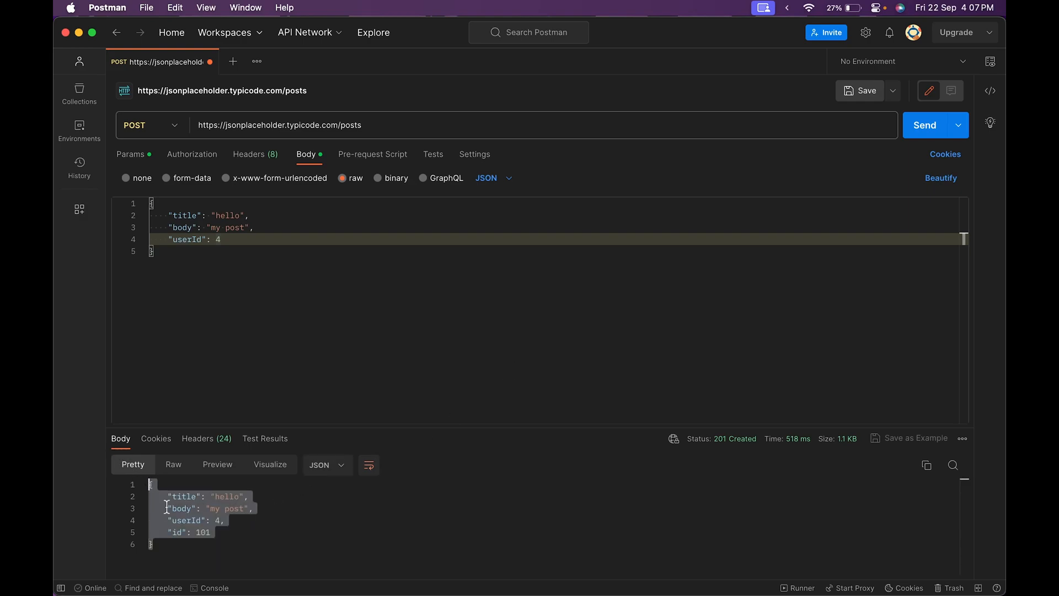
{"action": "left_click", "coordinate": [206, 531]}
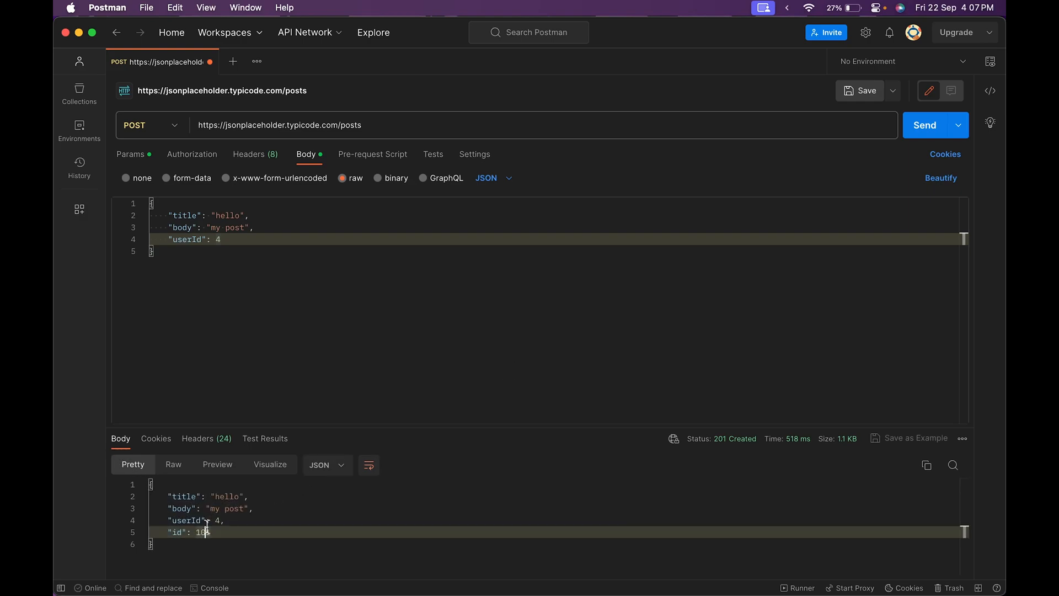
Create a new request and set its method to PUT, consulting the documentation's "Updating a resource" example
{"action": "key", "text": "super+t"}
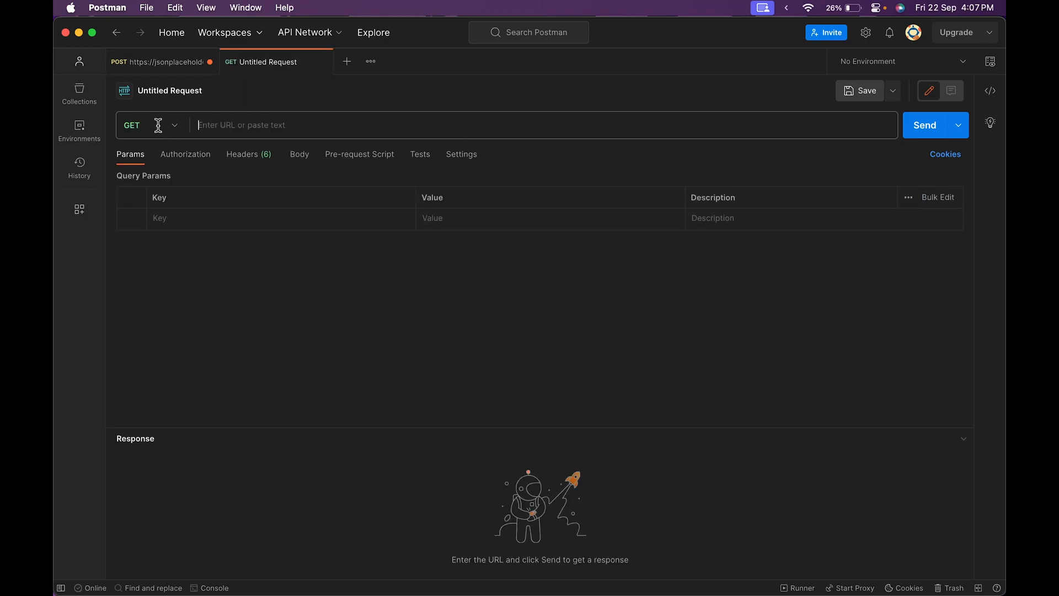
{"action": "mouse_move", "coordinate": [217, 593]}
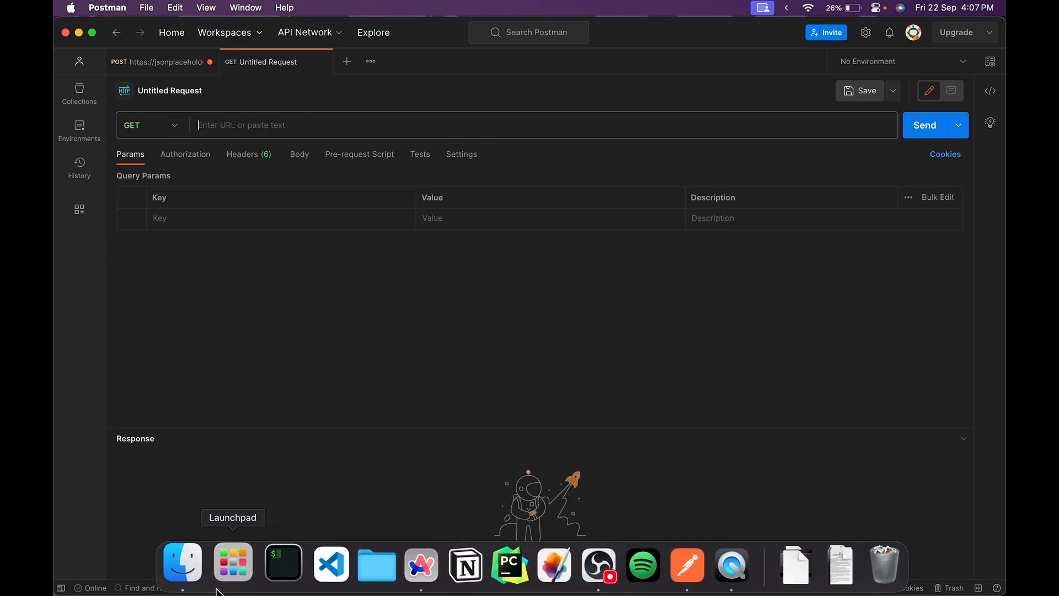
{"action": "left_click", "coordinate": [135, 125]}
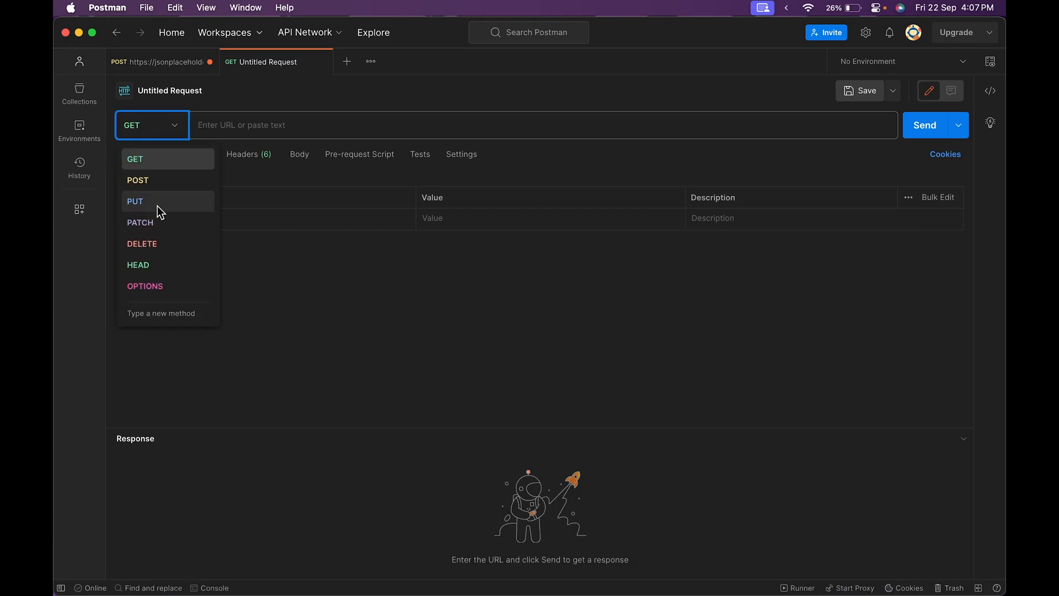
{"action": "key", "text": "super+Tab"}
{"action": "scroll", "coordinate": [163, 368], "scroll_direction": "down", "scroll_amount": 5}
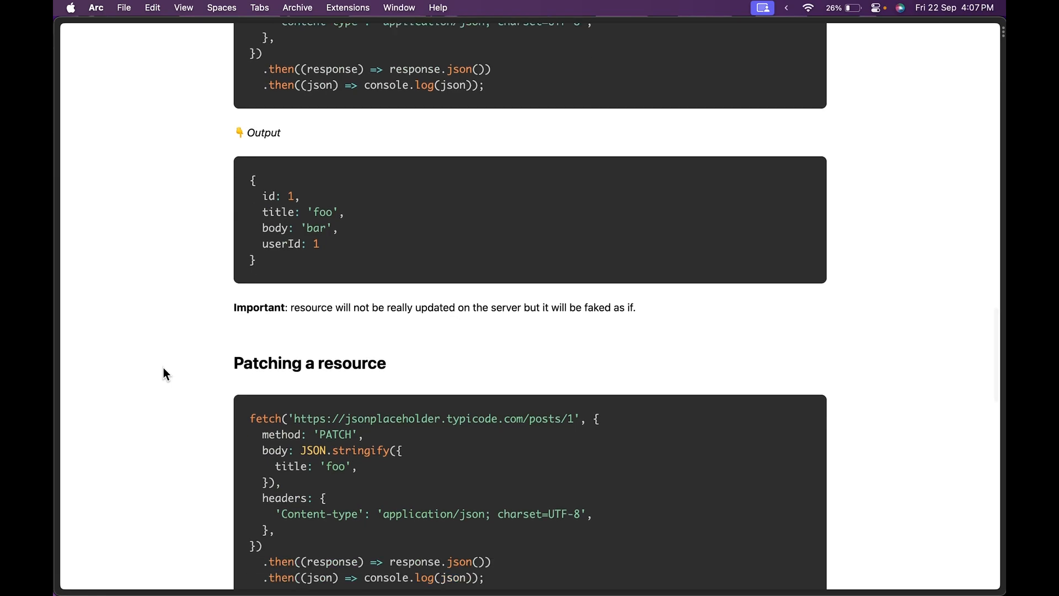
{"action": "scroll", "coordinate": [271, 194], "scroll_direction": "up", "scroll_amount": 6}
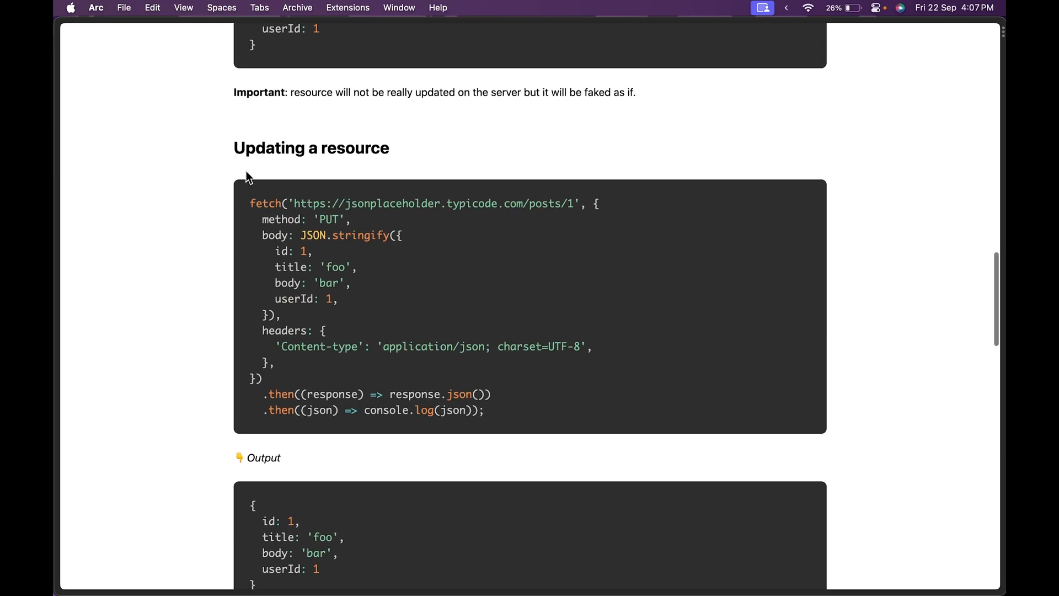
{"action": "key", "text": "super+Tab"}
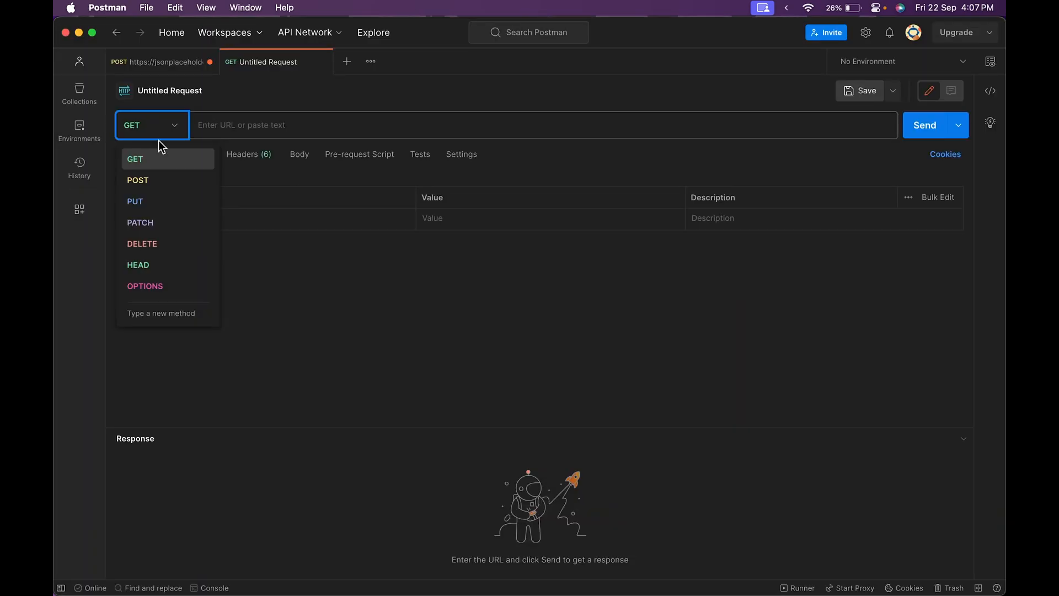
{"action": "left_click", "coordinate": [156, 205]}
{"action": "left_click", "coordinate": [227, 126]}
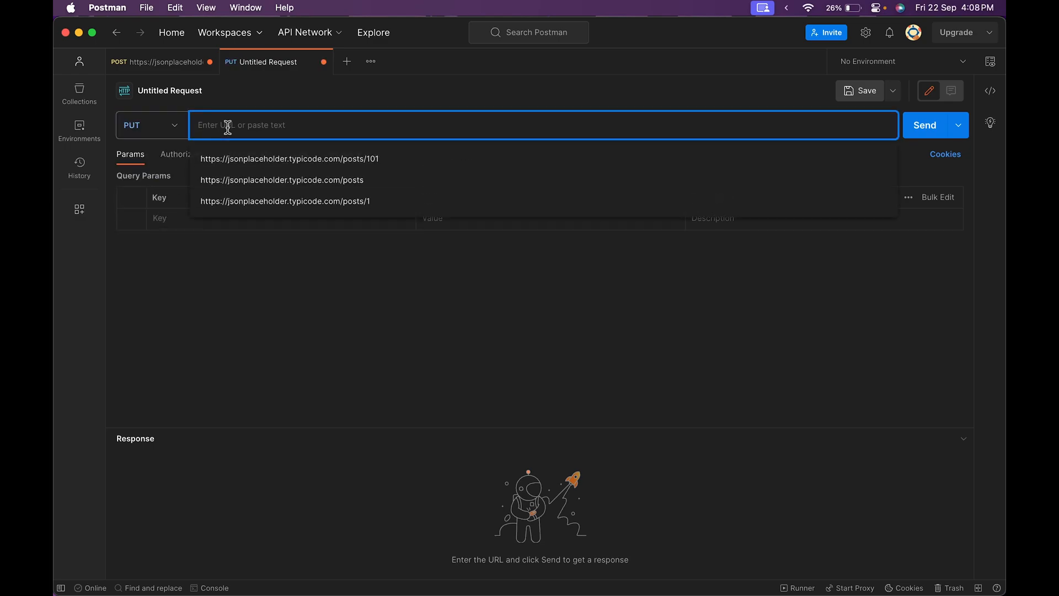
{"action": "key", "text": "super+Tab"}
{"action": "left_click_drag", "start_coordinate": [298, 203], "coordinate": [573, 202]}
{"action": "key", "text": "super+c"}
{"action": "key", "text": "super+Tab"}
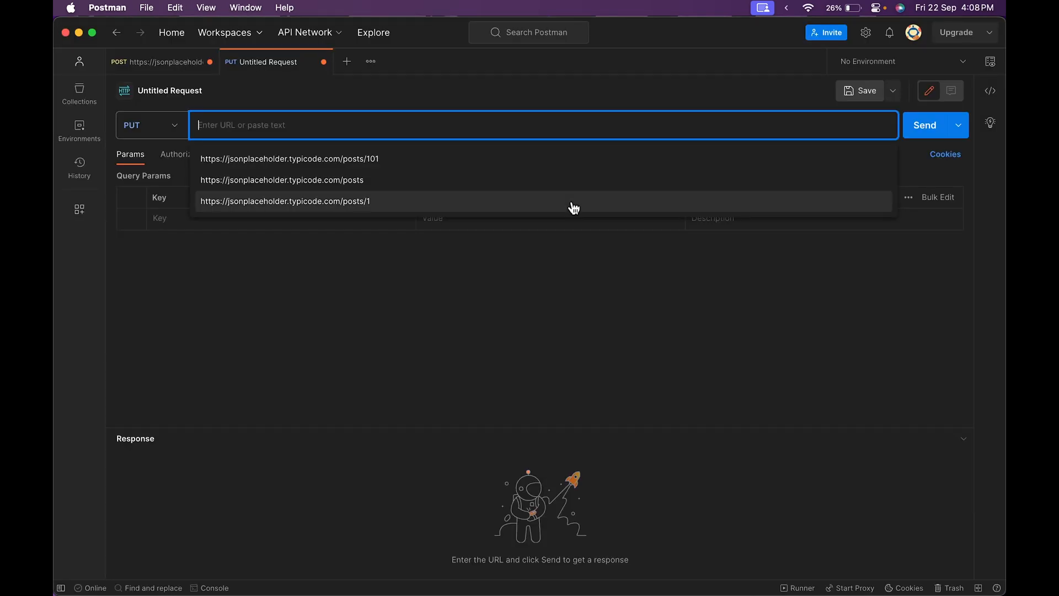
{"action": "key", "text": "super+v"}
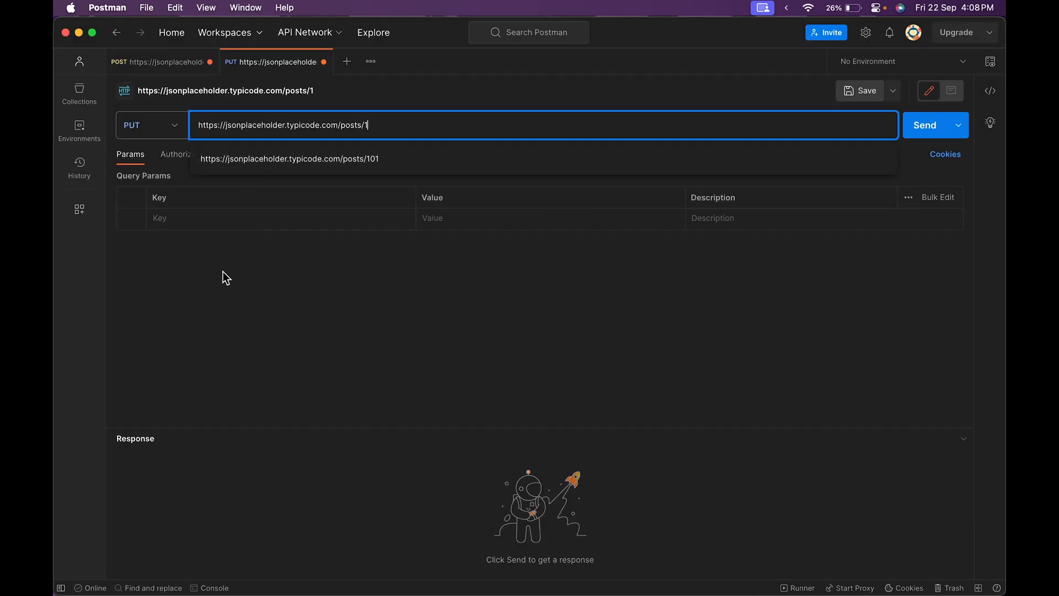
{"action": "left_click", "coordinate": [223, 272]}
Set the PUT request's body to raw content in JSON format
{"action": "left_click", "coordinate": [301, 162]}
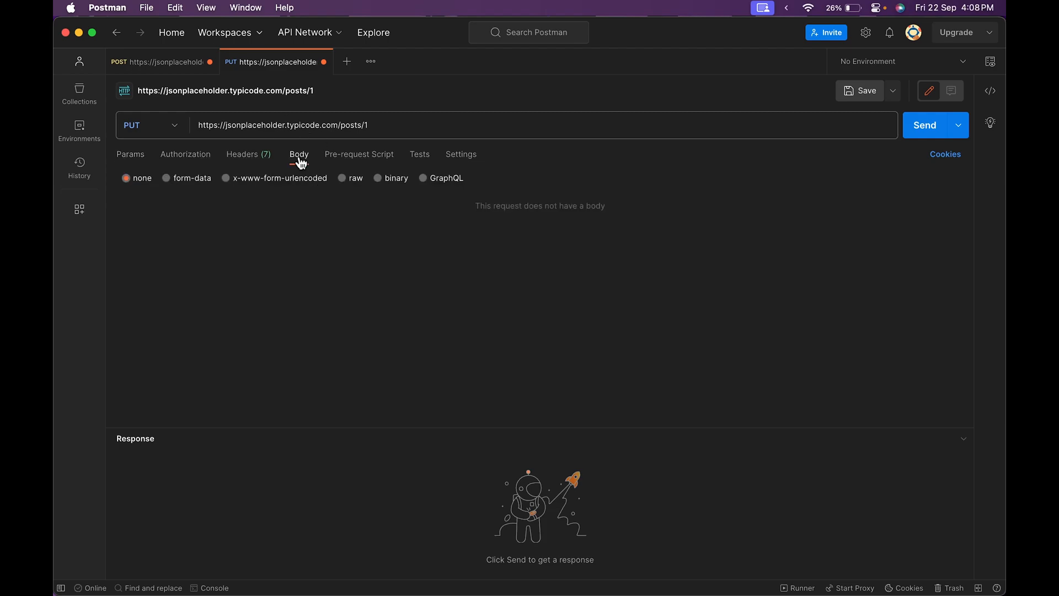
{"action": "left_click", "coordinate": [353, 179]}
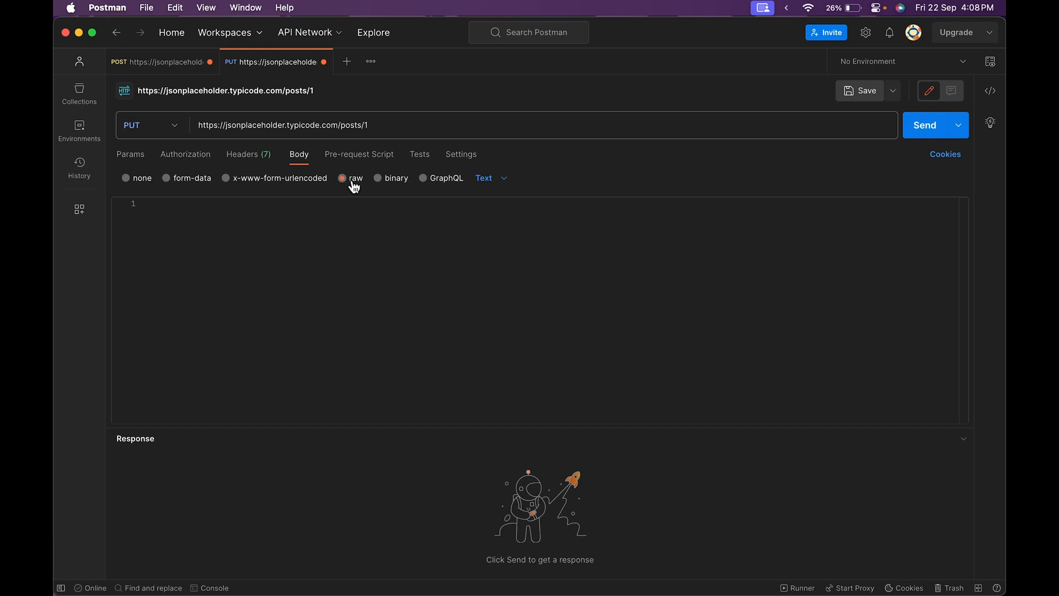
{"action": "left_click", "coordinate": [503, 178]}
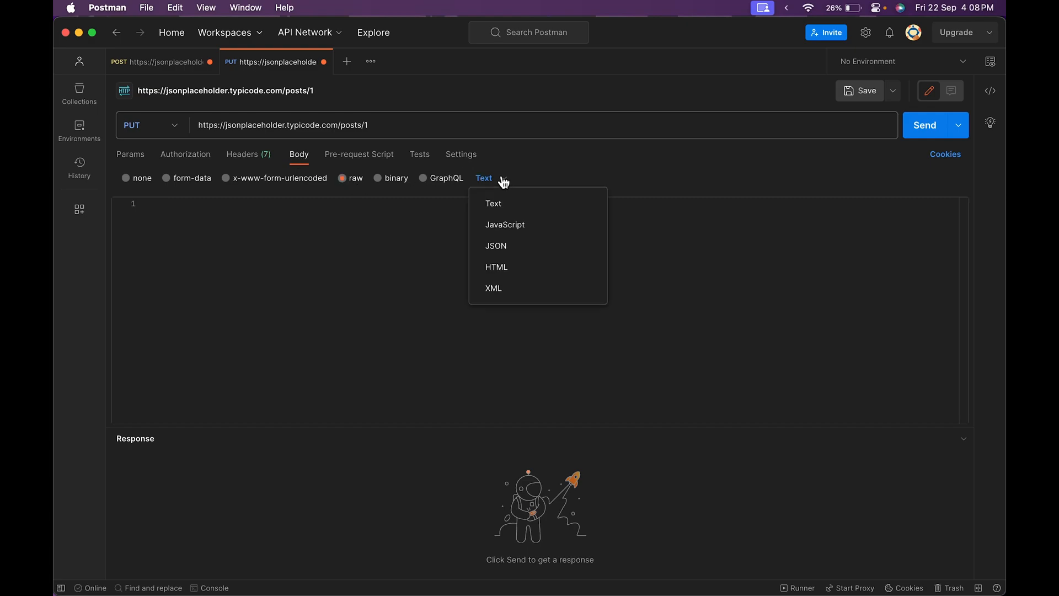
{"action": "left_click", "coordinate": [493, 248]}
Review the body fields in the documentation's PUT example and start the PUT request's JSON body with "id": 1
{"action": "key", "text": "super+Tab"}
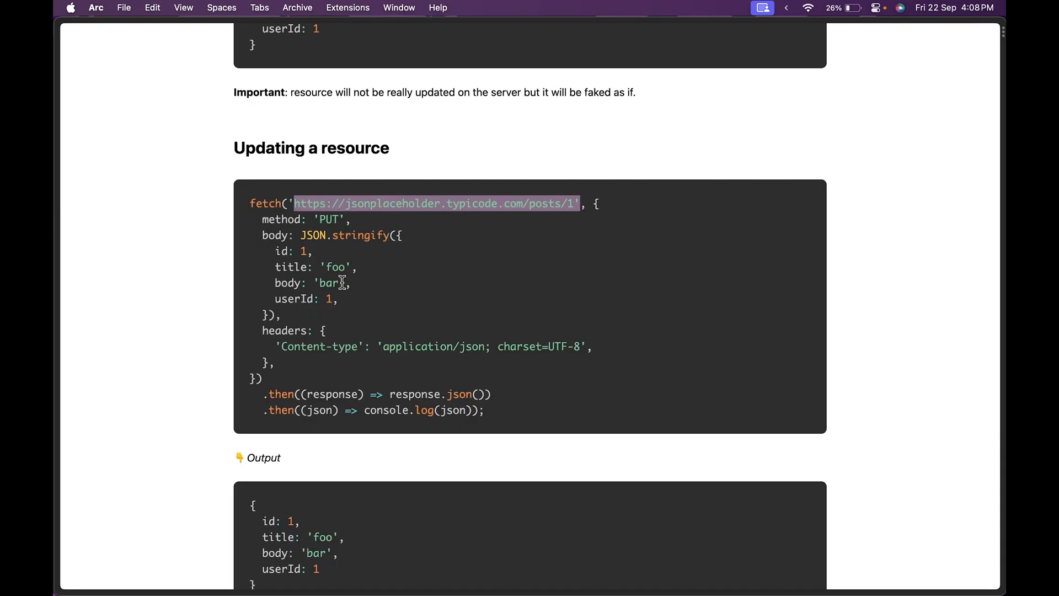
{"action": "left_click", "coordinate": [276, 251]}
{"action": "left_click_drag", "start_coordinate": [275, 252], "coordinate": [371, 306]}
{"action": "key", "text": "super+Tab"}
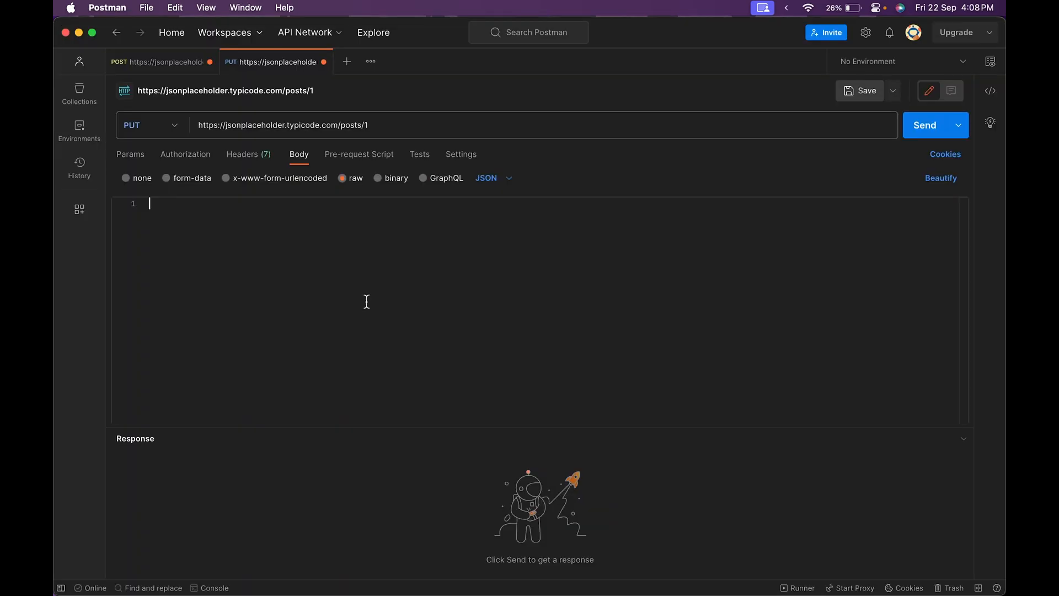
{"action": "left_click", "coordinate": [319, 263]}
{"action": "type", "text": "{"}
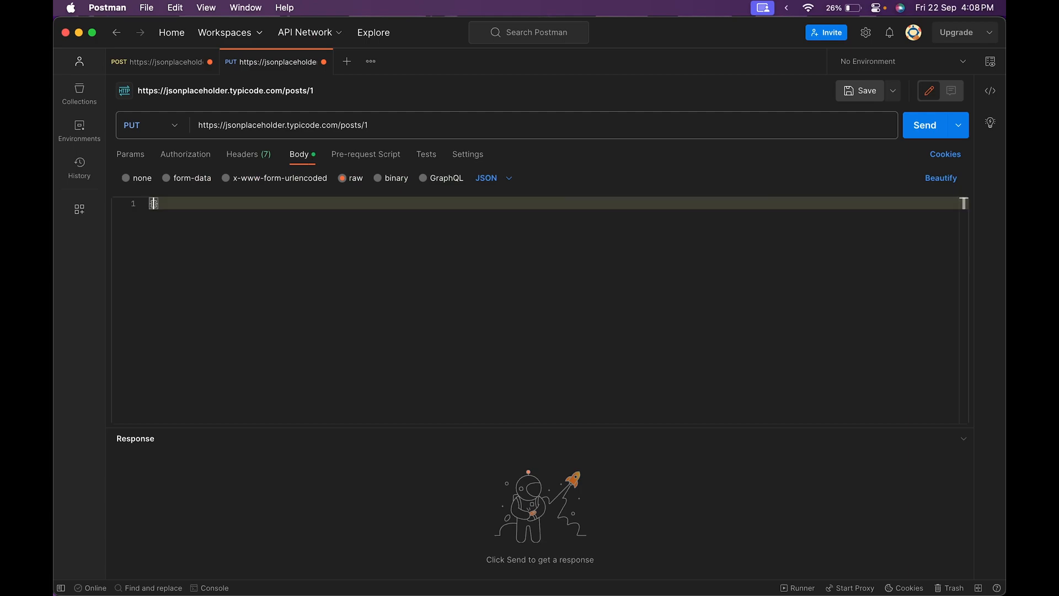
{"action": "key", "text": "Return"}
{"action": "type", "text": "\"id\""}
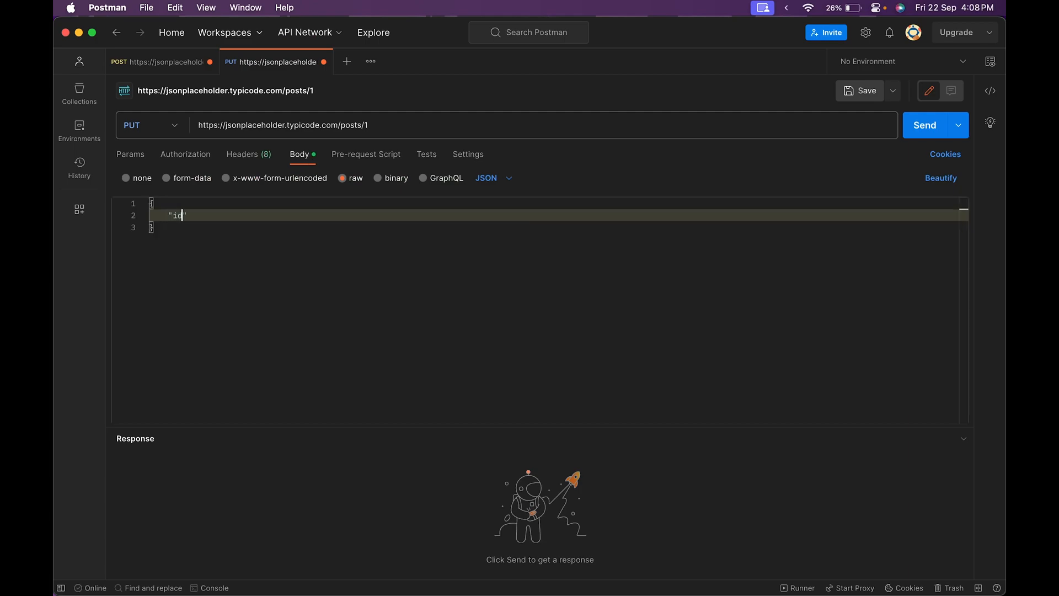
{"action": "type", "text": ": 1,"}
Add "body": "something new" and "title": "new title" to the PUT request's JSON body
{"action": "key", "text": "Return"}
{"action": "type", "text": "\""}
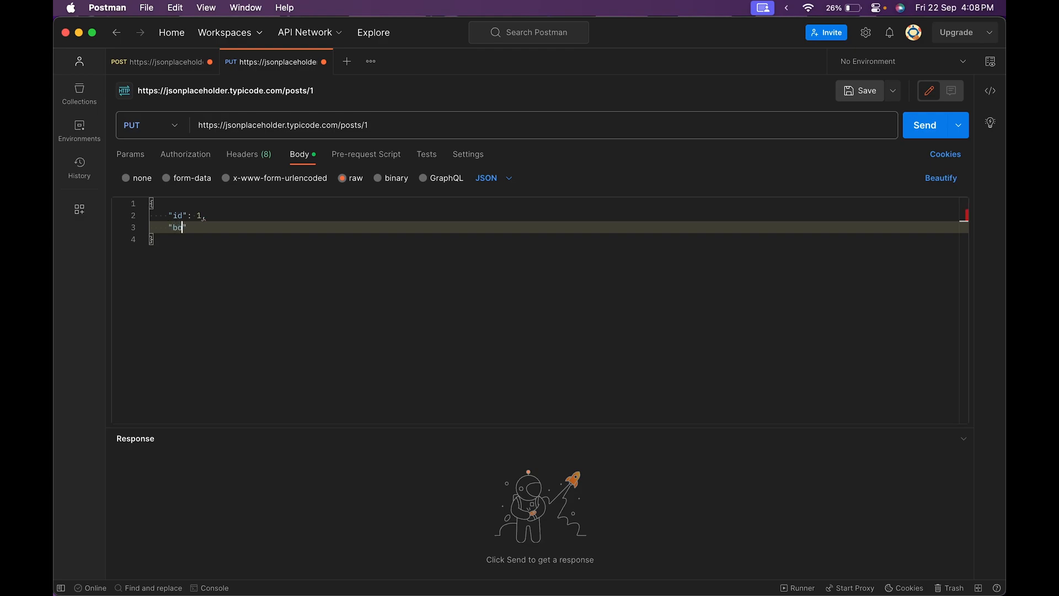
{"action": "type", "text": "body\": \"something new\","}
{"action": "key", "text": "Return"}
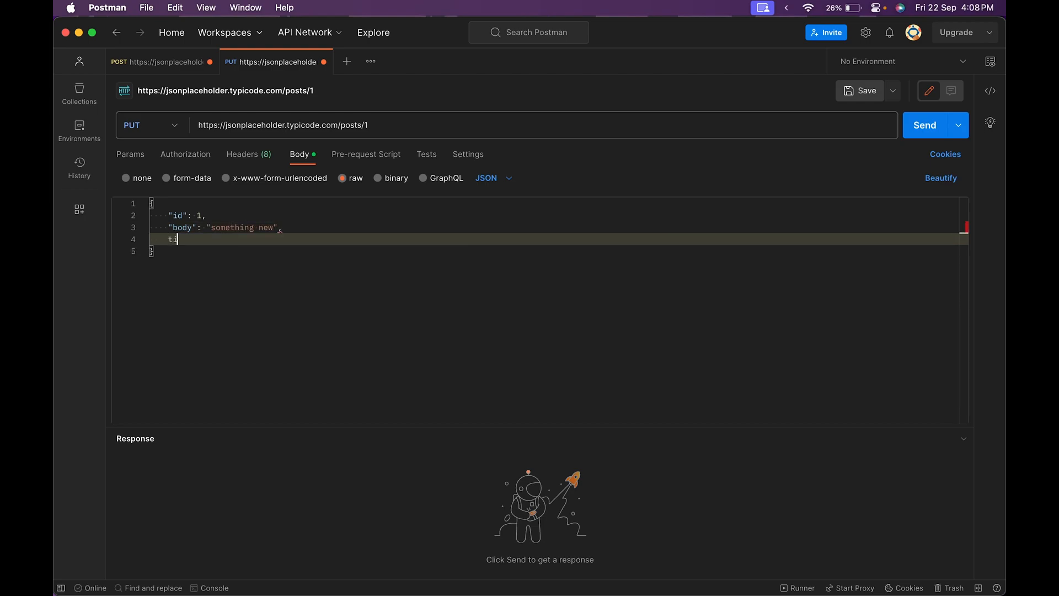
{"action": "type", "text": "title"}
{"action": "key", "text": "Return"}
{"action": "type", "text": ": \""}
{"action": "type", "text": "new title"}
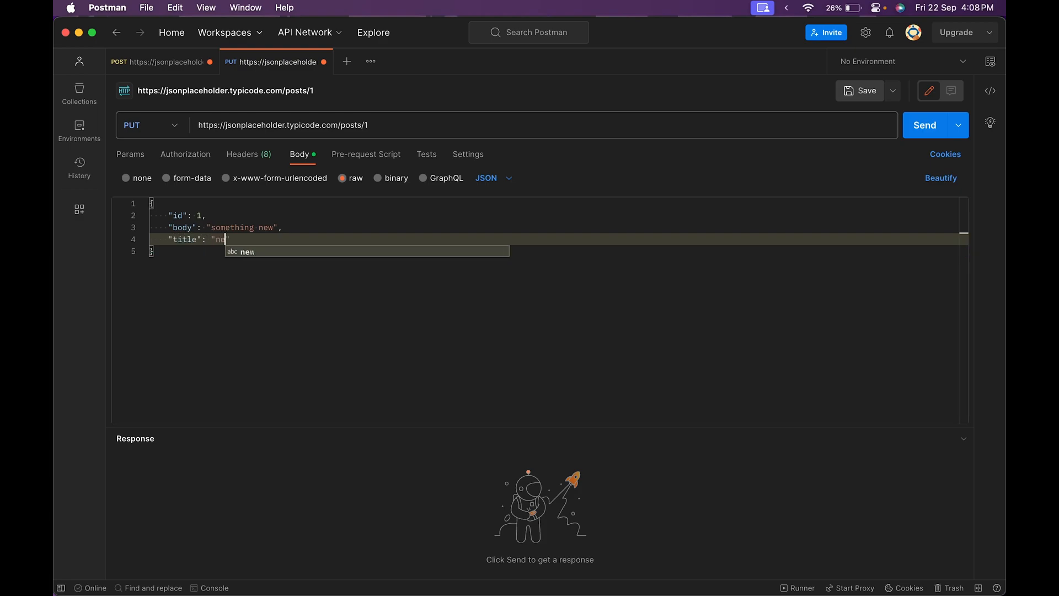
{"action": "key", "text": "Escape"}
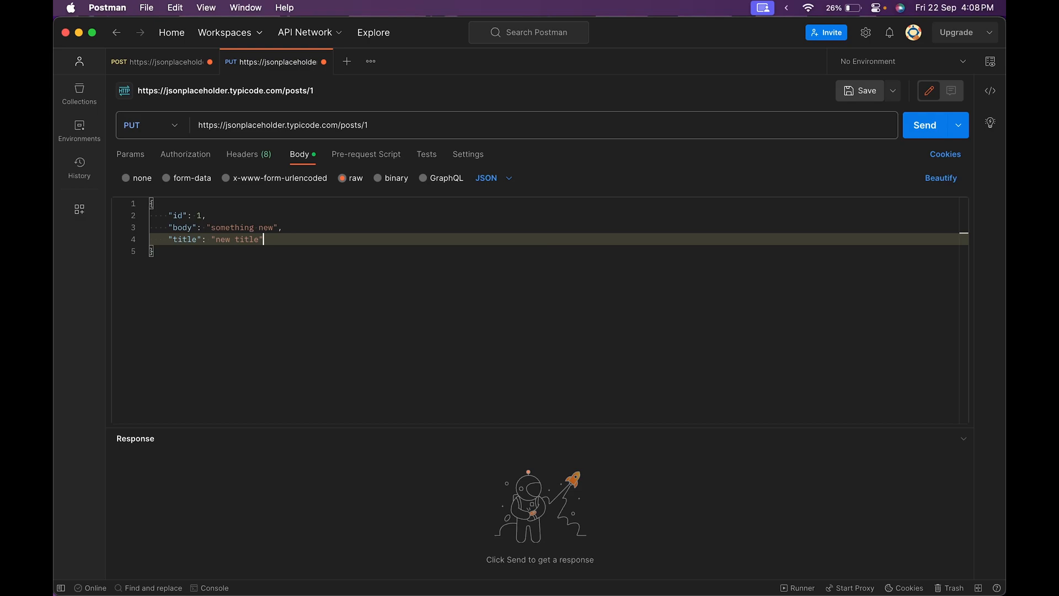
Add "userId": 1 as the last field of the PUT request's JSON body
{"action": "key", "text": "Right"}
{"action": "type", "text": ","}
{"action": "key", "text": "Return"}
{"action": "type", "text": "user"}
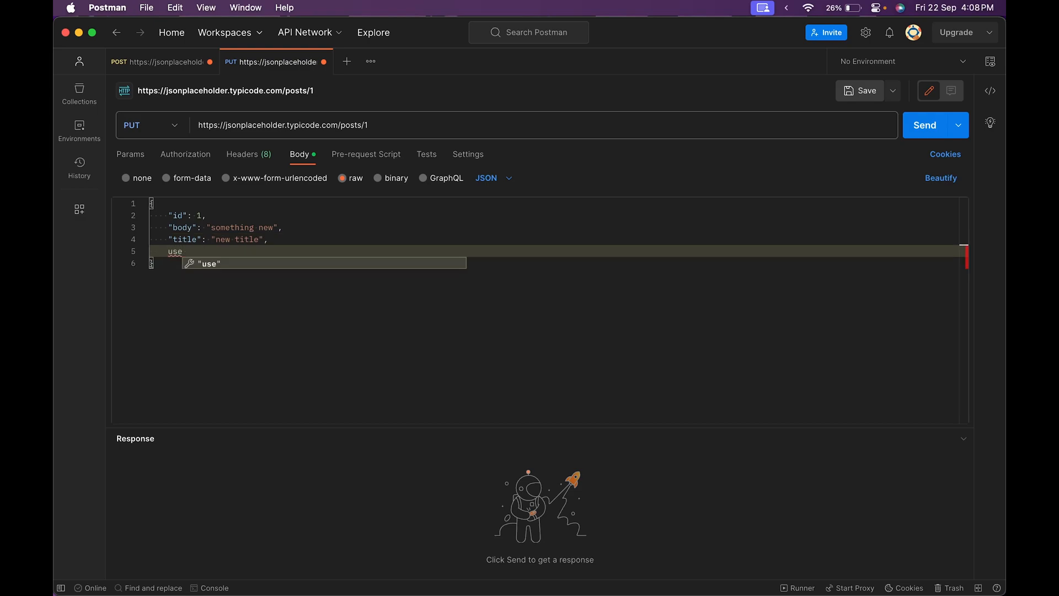
{"action": "type", "text": "Id"}
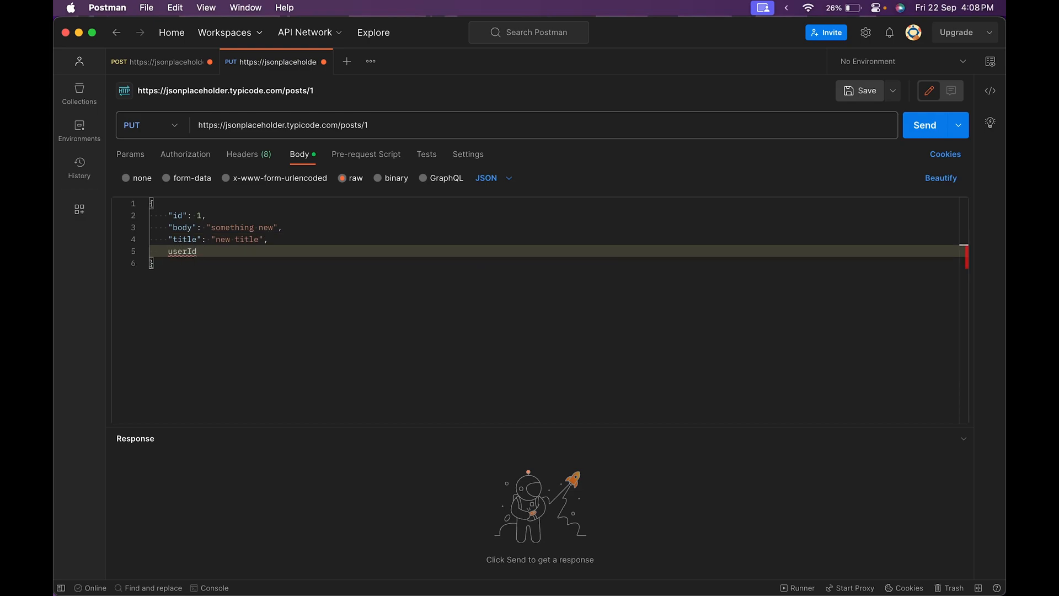
{"action": "key", "text": "Return"}
{"action": "type", "text": ": 1"}
Send the PUT request and check the fields in the returned JSON
{"action": "left_click", "coordinate": [926, 132]}
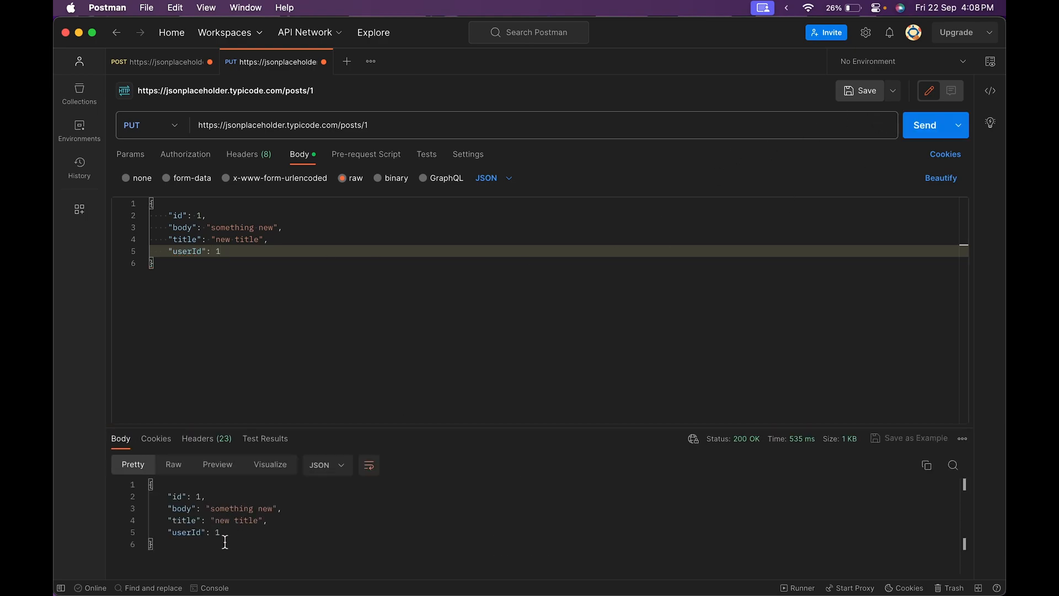
{"action": "left_click_drag", "start_coordinate": [232, 556], "coordinate": [132, 444]}
{"action": "left_click", "coordinate": [171, 520]}
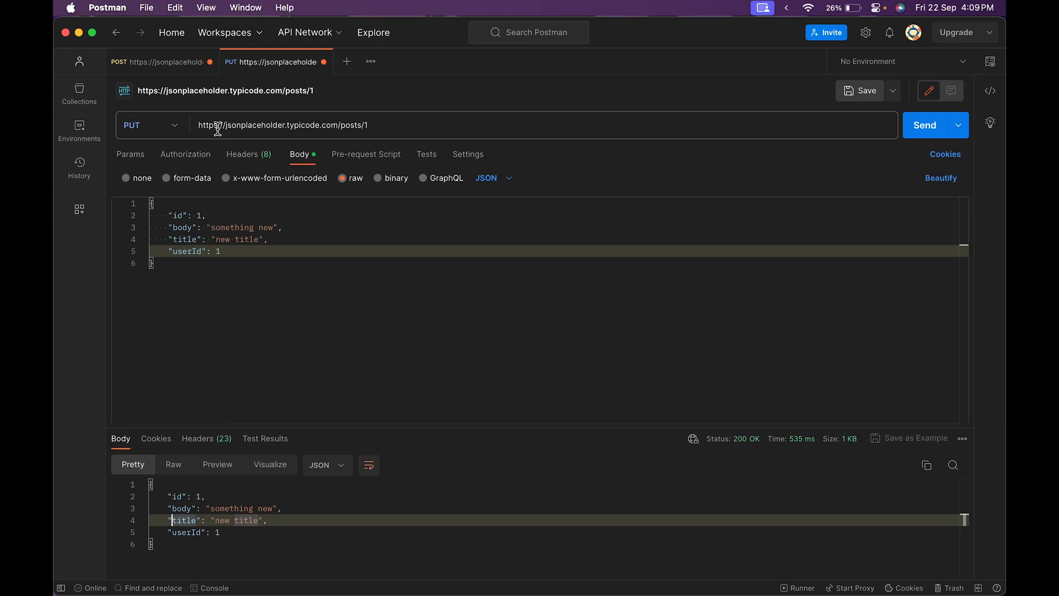
{"action": "left_click", "coordinate": [224, 521]}
{"action": "left_click", "coordinate": [223, 561]}
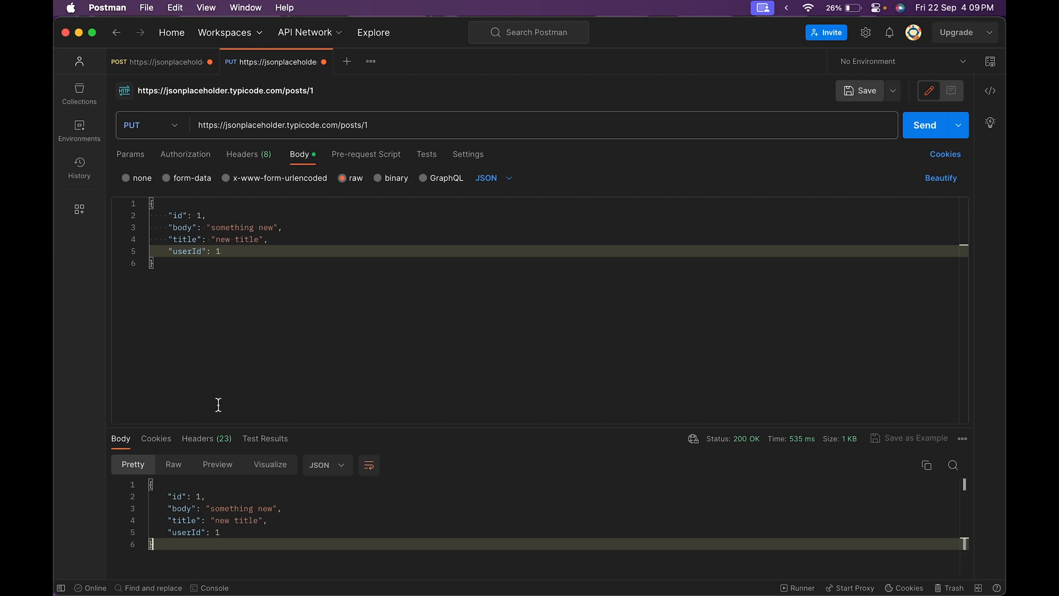
Change the request method to DELETE, clear its JSON body and set the body type to none
{"action": "left_click", "coordinate": [151, 130]}
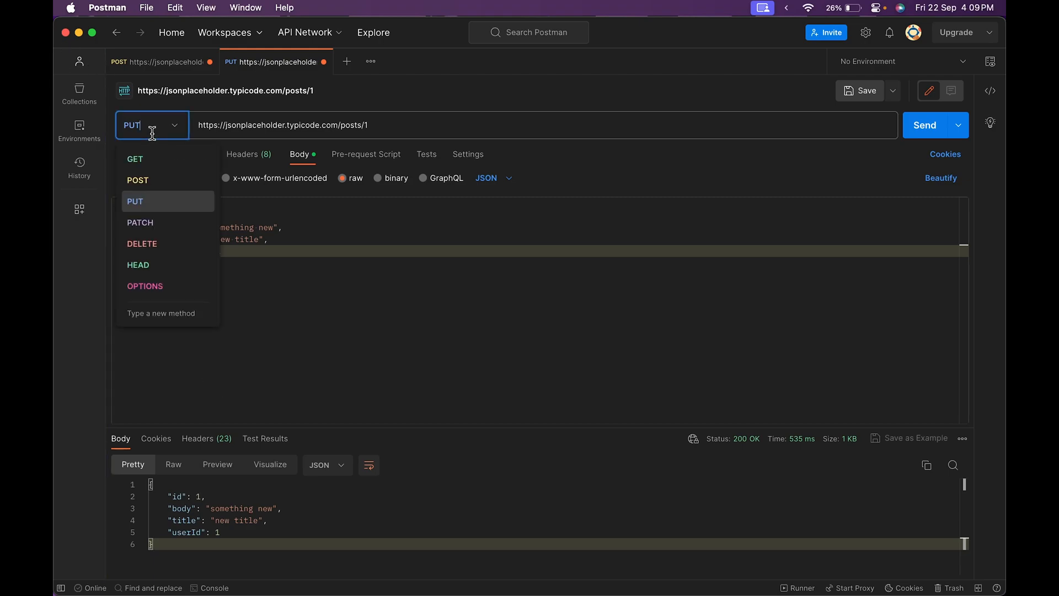
{"action": "left_click", "coordinate": [154, 251]}
{"action": "left_click_drag", "start_coordinate": [186, 285], "coordinate": [123, 184]}
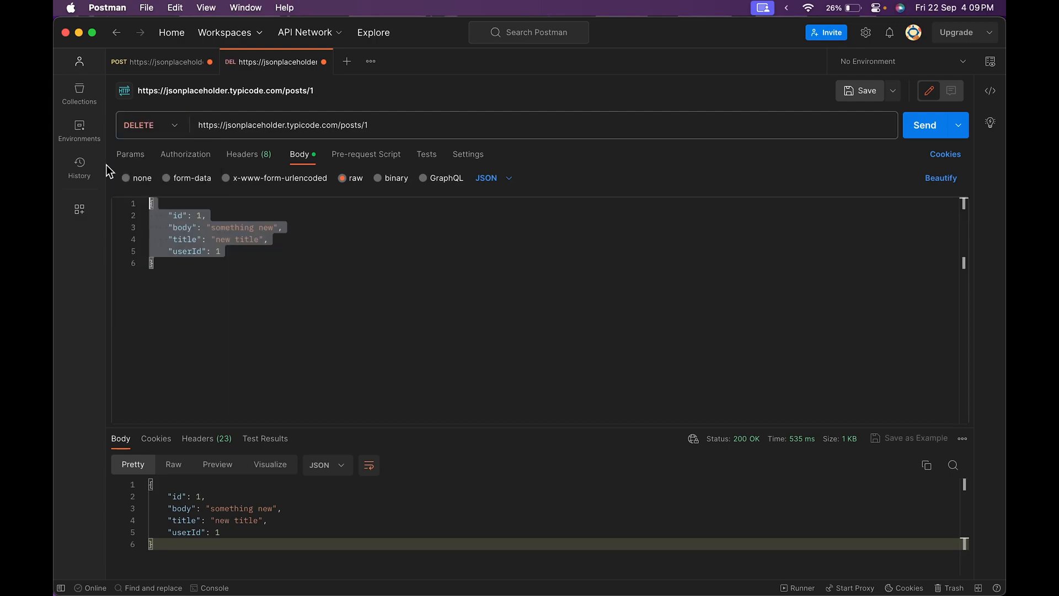
{"action": "key", "text": "BackSpace"}
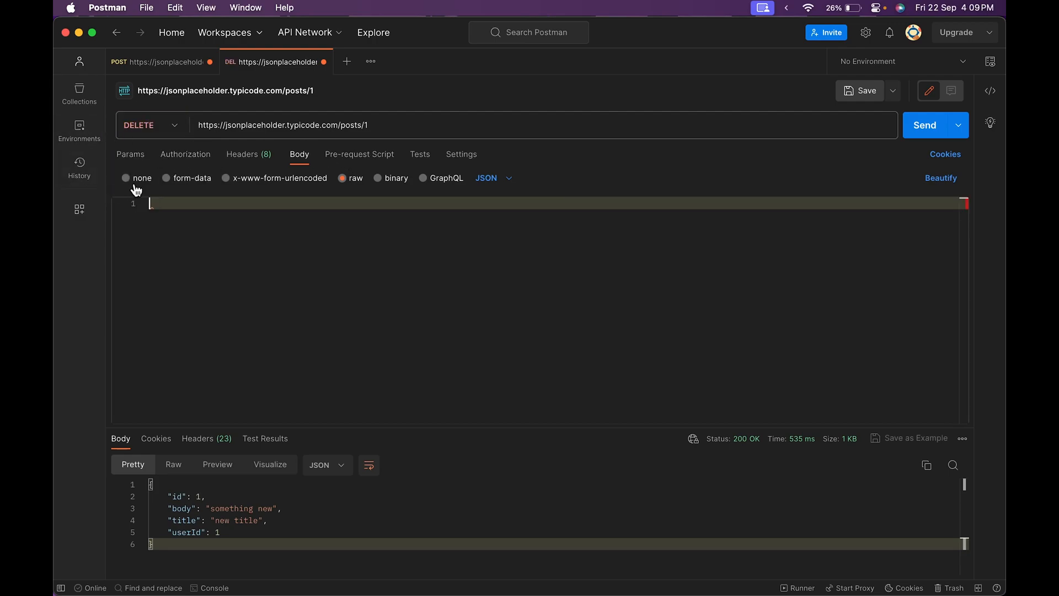
{"action": "left_click", "coordinate": [128, 179]}
Check the post ID in the URL, send the DELETE request and inspect the response body
{"action": "left_click", "coordinate": [374, 126]}
{"action": "double_click", "coordinate": [367, 125]}
{"action": "left_click", "coordinate": [947, 129]}
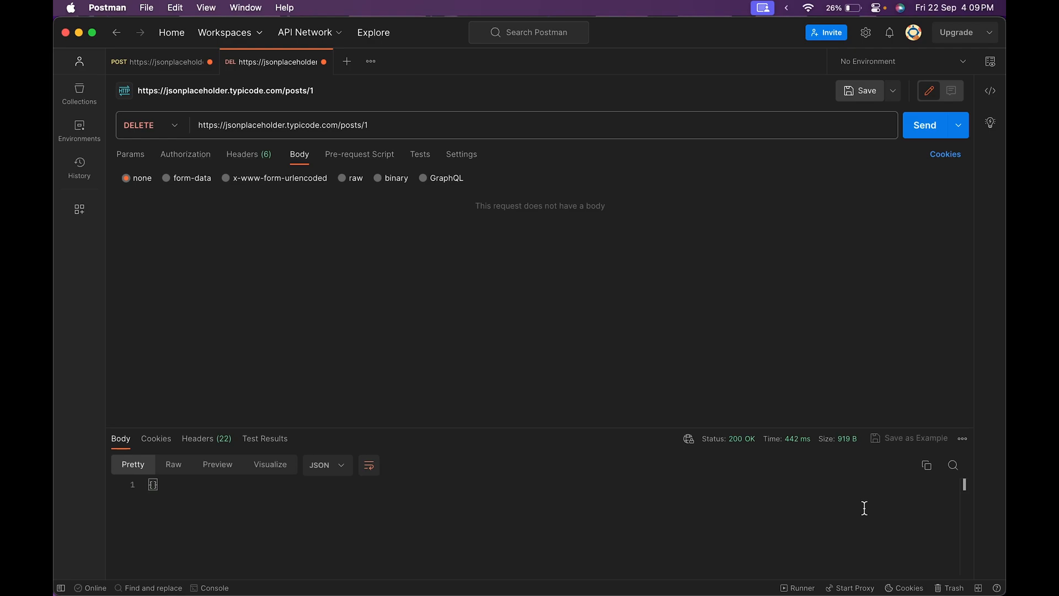
{"action": "left_click_drag", "start_coordinate": [217, 483], "coordinate": [92, 482]}
Switch to the Arc browser and open the OpenWeather site's Guide page
{"action": "key", "text": "super+Tab"}
{"action": "mouse_move", "coordinate": [55, 370]}
{"action": "left_click", "coordinate": [91, 355]}
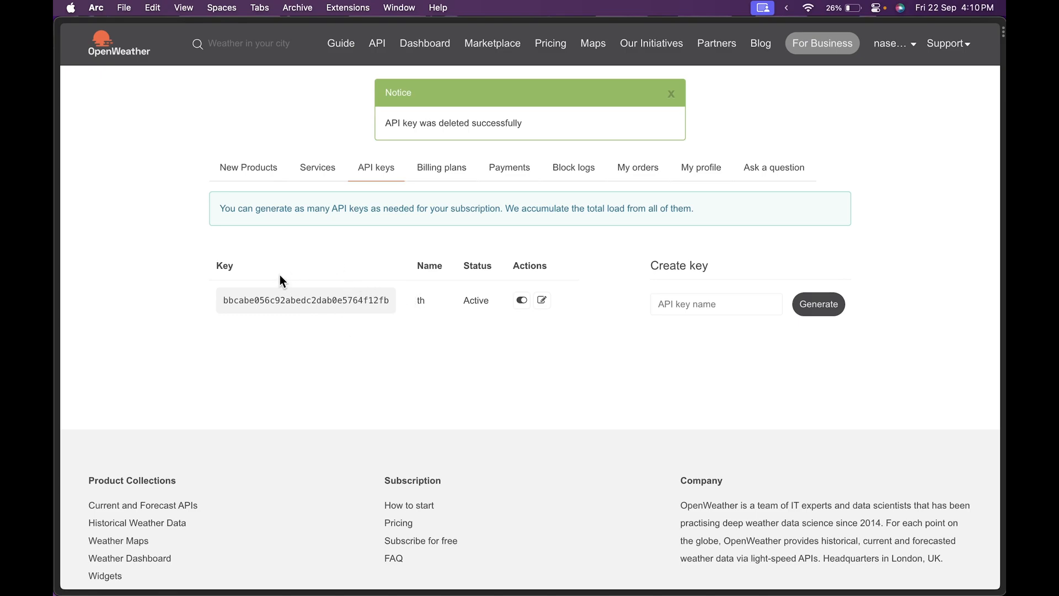
{"action": "left_click", "coordinate": [334, 45]}
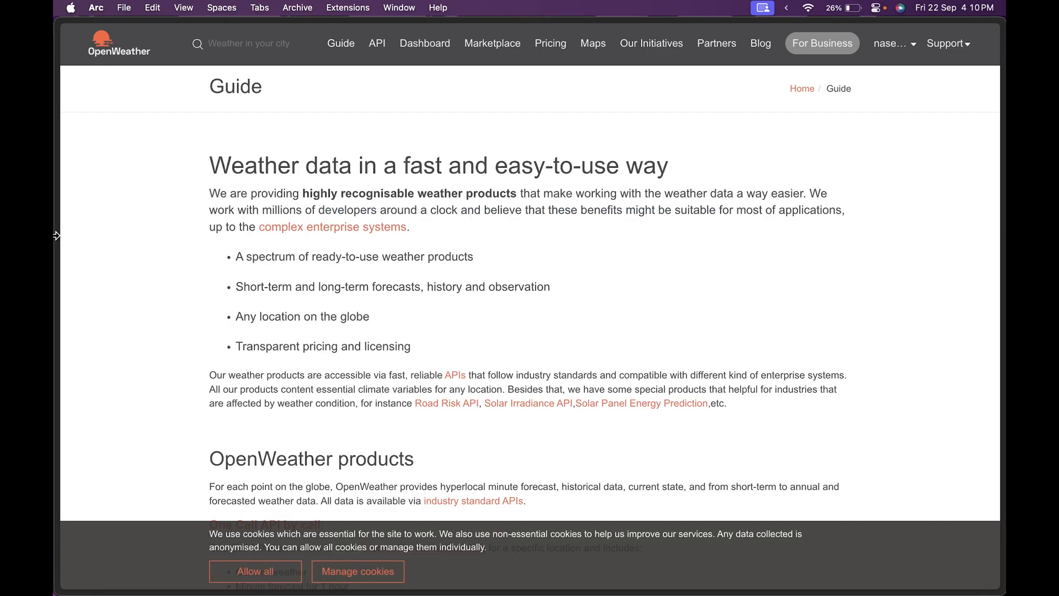
Open the OpenWeather account's API keys page and examine the key creation form and the existing key
{"action": "mouse_move", "coordinate": [58, 235]}
{"action": "left_click", "coordinate": [897, 55]}
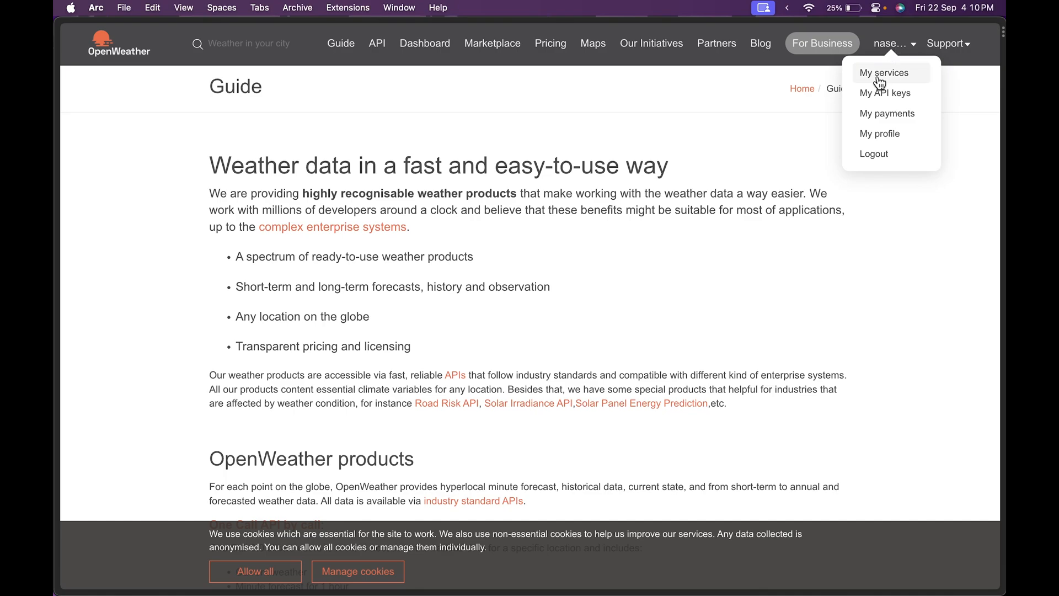
{"action": "left_click", "coordinate": [874, 97]}
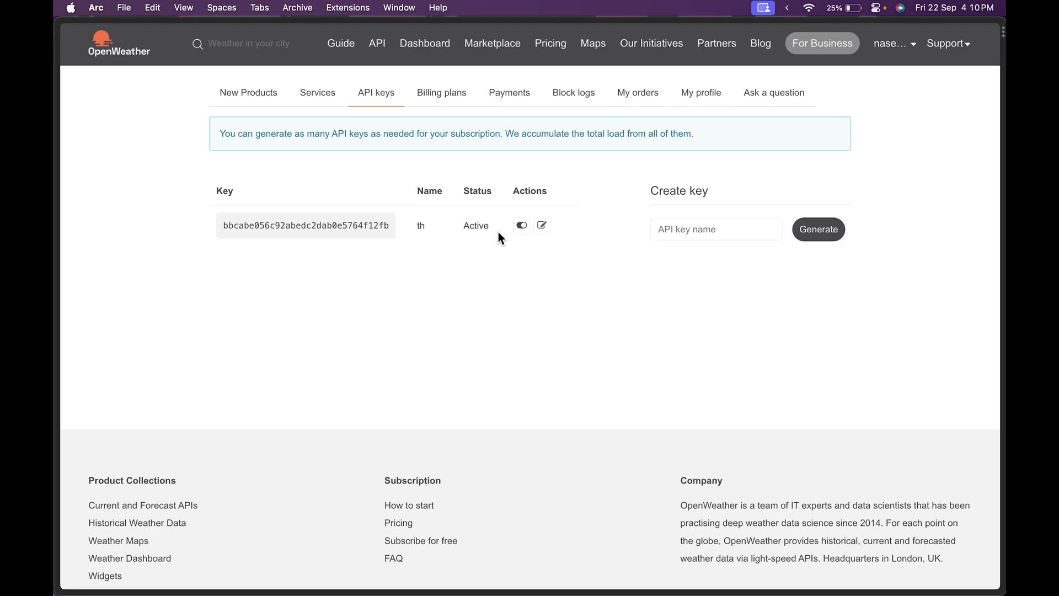
{"action": "left_click", "coordinate": [662, 230]}
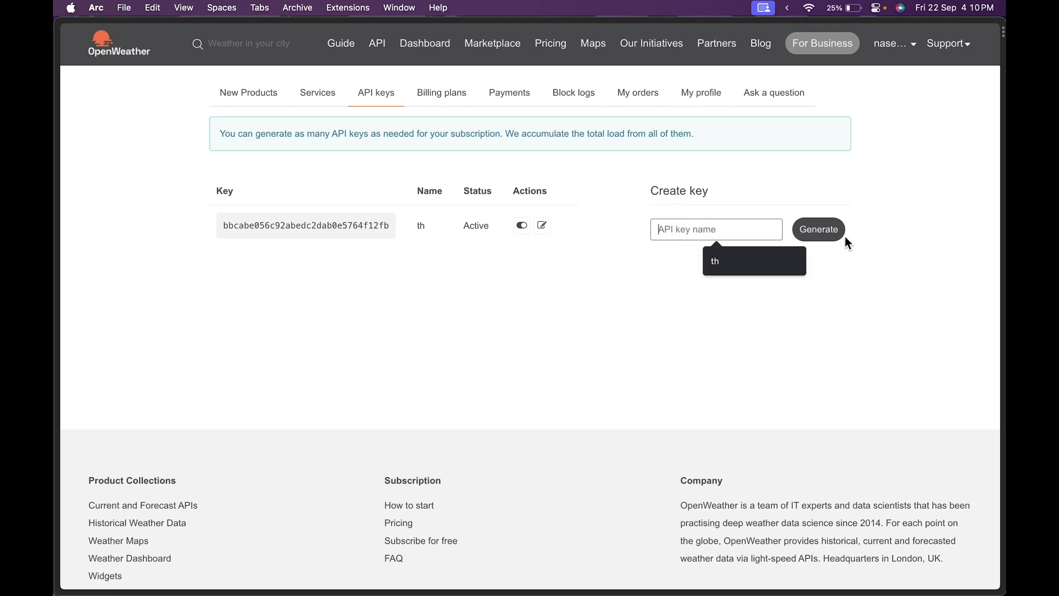
{"action": "left_click", "coordinate": [782, 277]}
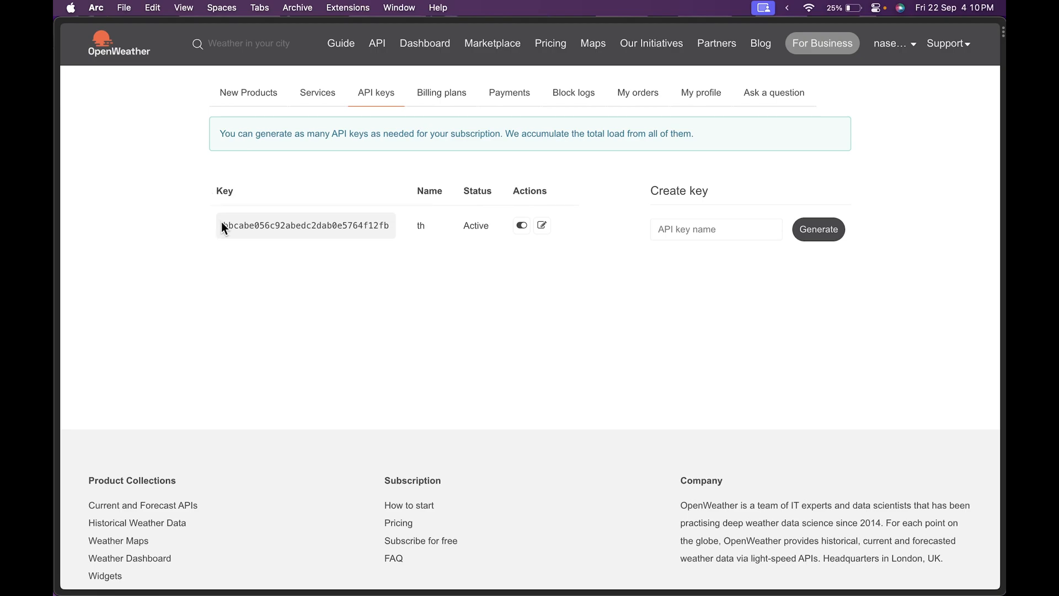
{"action": "double_click", "coordinate": [237, 226]}
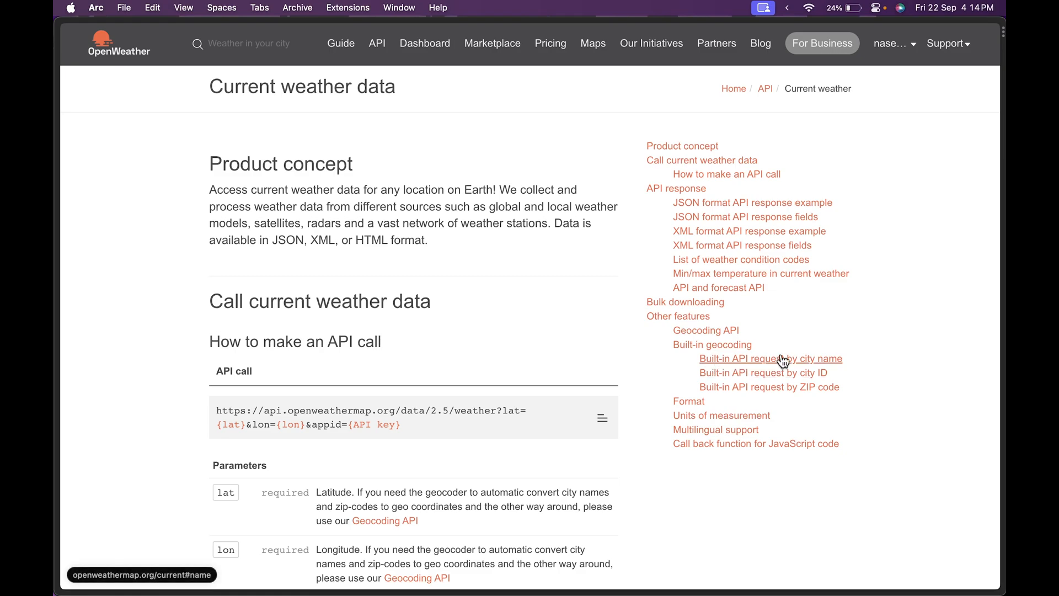
Copy the first API call from OpenWeather's "Built-in API request by city name" section and paste it as a new GET request's URL in Postman
{"action": "left_click", "coordinate": [737, 362]}
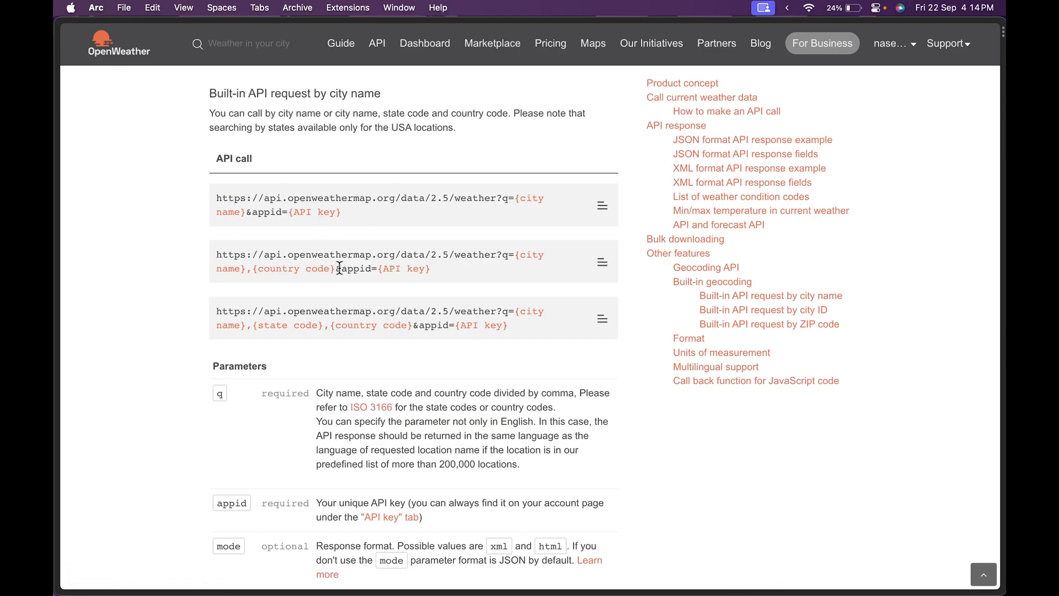
{"action": "key", "text": "super+Tab"}
{"action": "key", "text": "super+Tab"}
{"action": "key", "text": "super+Tab"}
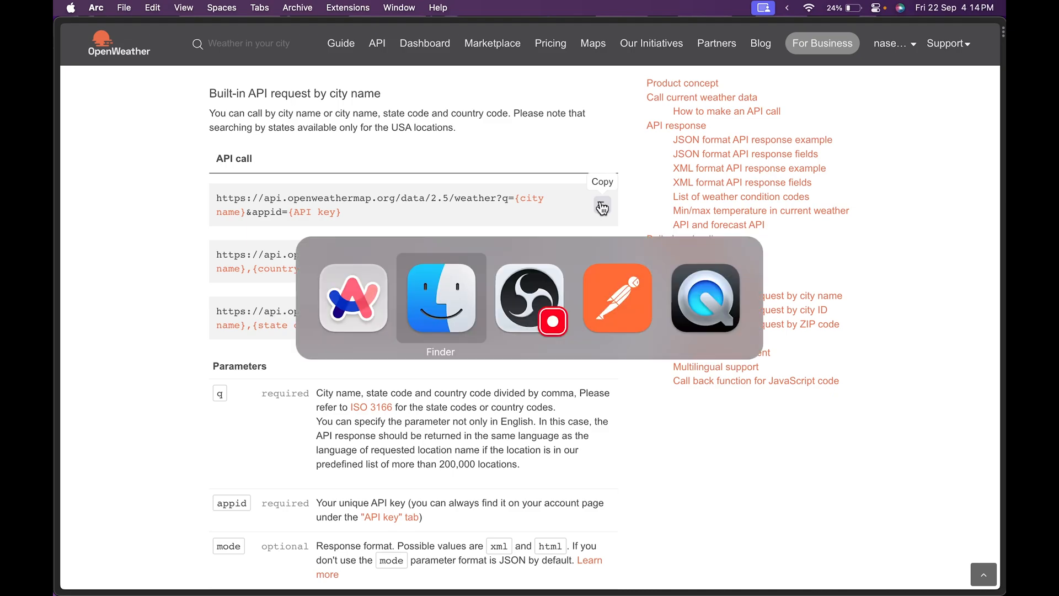
{"action": "key", "text": "super+v"}
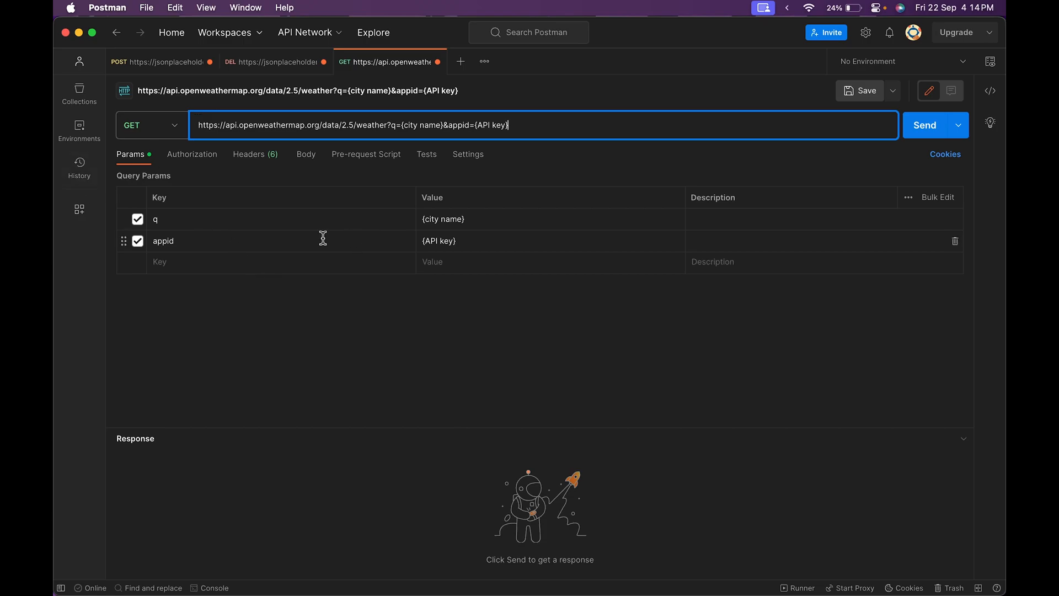
Set the q query parameter's value to Doha
{"action": "left_click", "coordinate": [241, 221]}
{"action": "double_click", "coordinate": [426, 218]}
{"action": "key", "text": "super+a"}
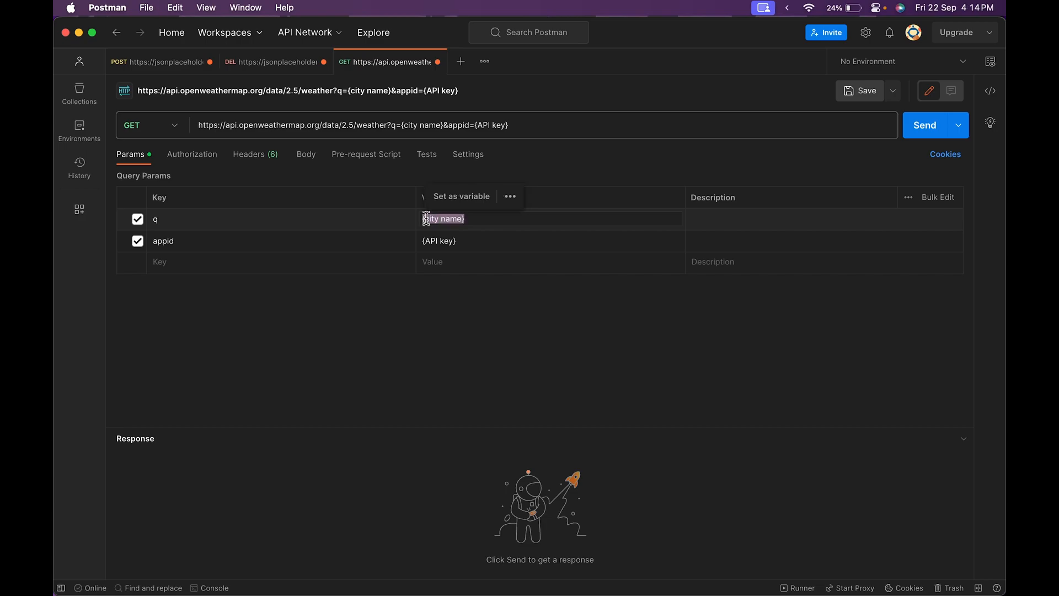
{"action": "key", "text": "BackSpace"}
{"action": "type", "text": "Doha"}
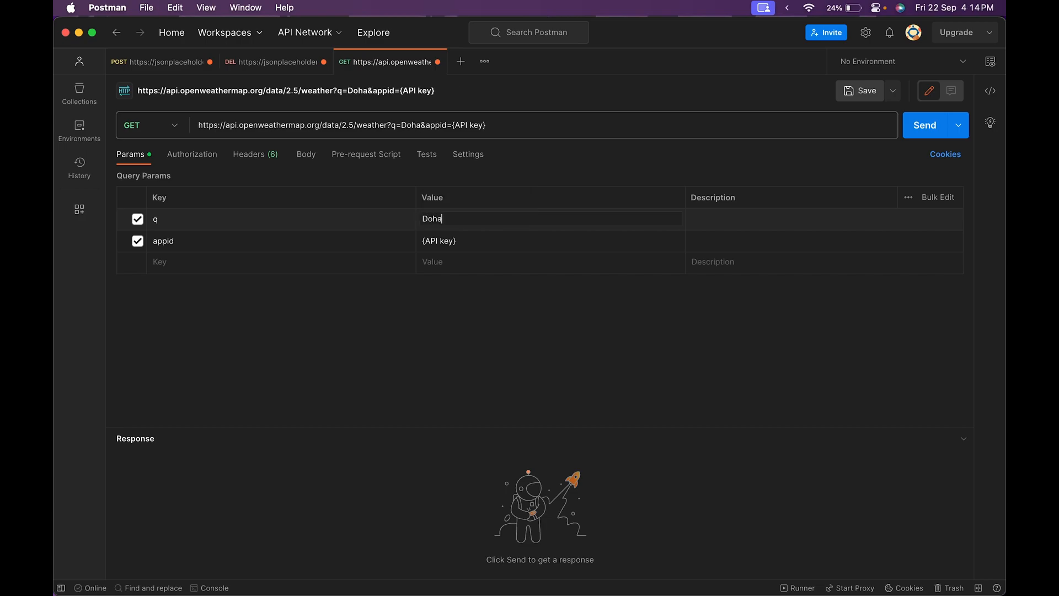
Copy the active API key from the OpenWeather account's API keys page for the appid parameter
{"action": "double_click", "coordinate": [487, 241]}
{"action": "key", "text": "super+a"}
{"action": "key", "text": "super+Tab"}
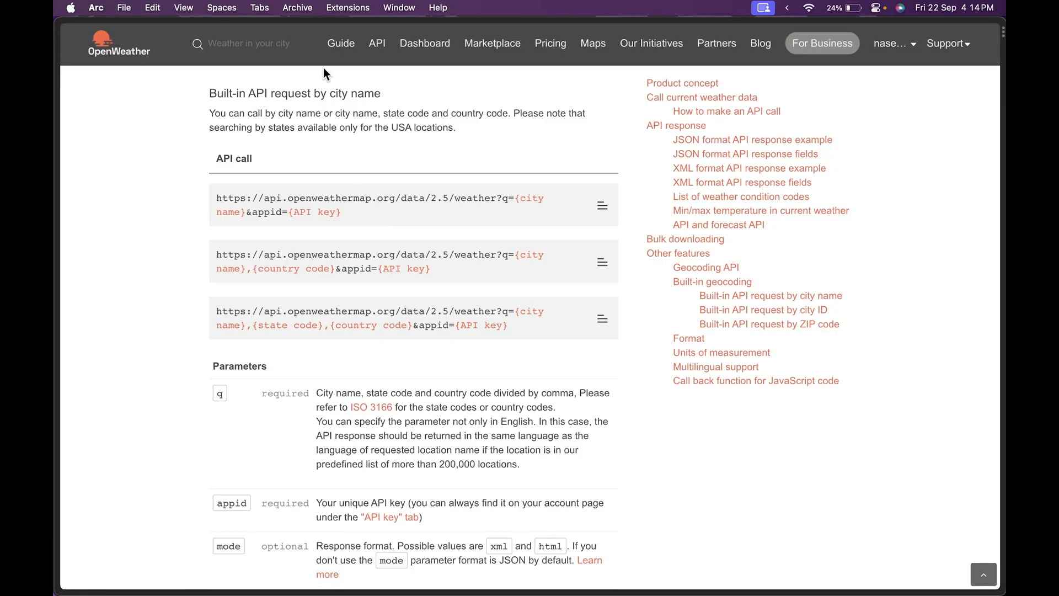
{"action": "left_click", "coordinate": [888, 44]}
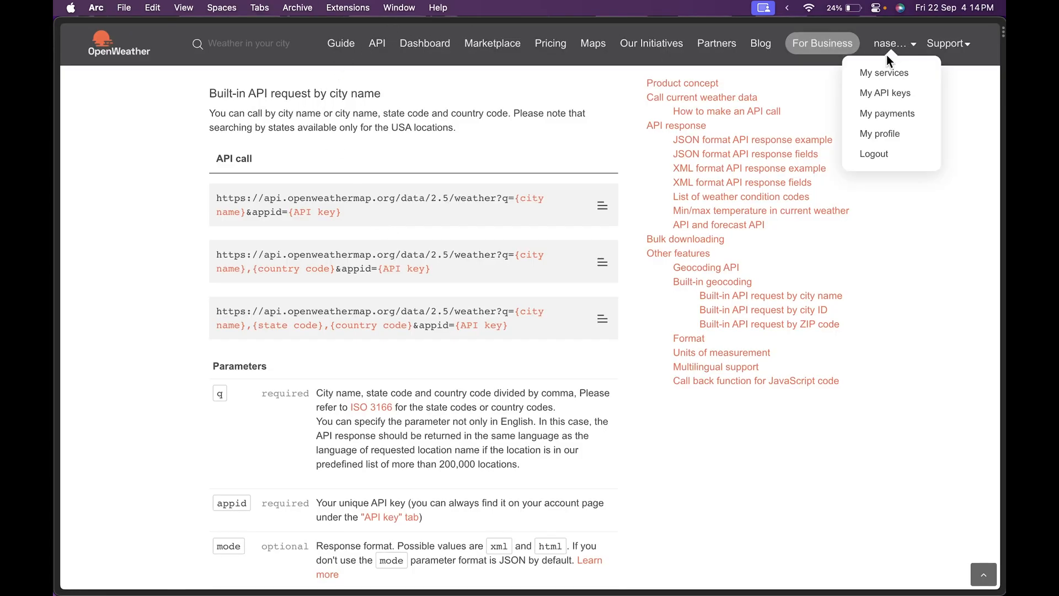
{"action": "left_click", "coordinate": [868, 94]}
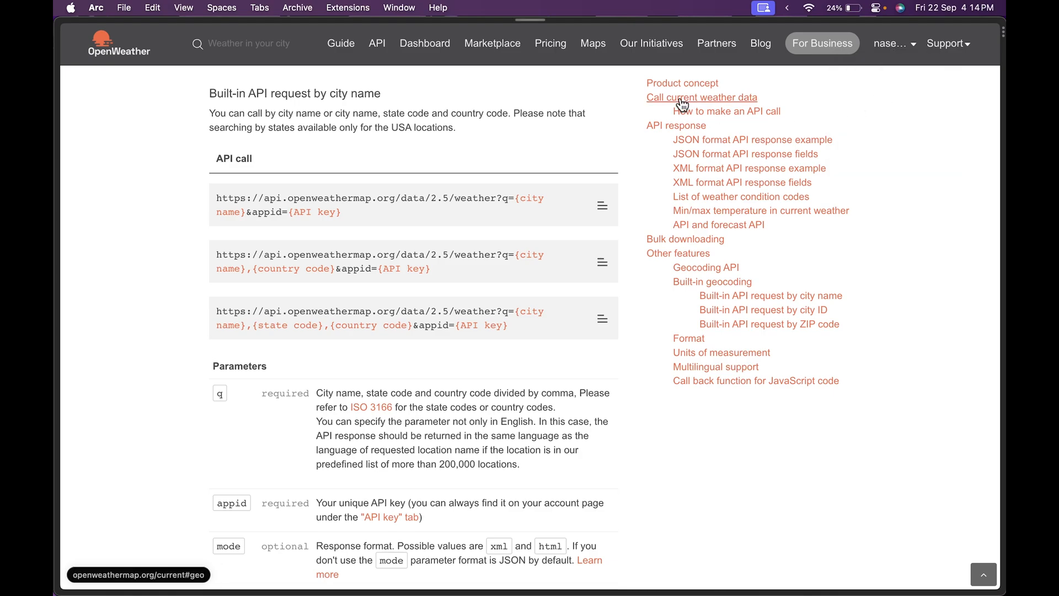
{"action": "double_click", "coordinate": [363, 217]}
{"action": "key", "text": "super+c"}
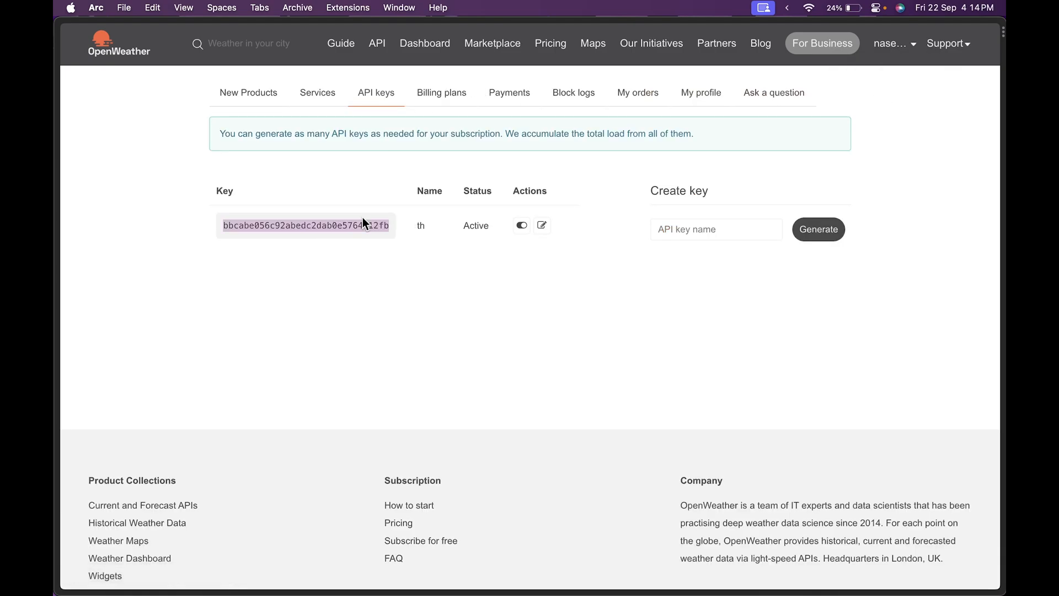
Return to Postman and replace the appid query parameter's value with the copied API key
{"action": "key", "text": "super+Tab"}
{"action": "left_click", "coordinate": [494, 240]}
{"action": "key", "text": "super+a"}
{"action": "key", "text": "super+v"}
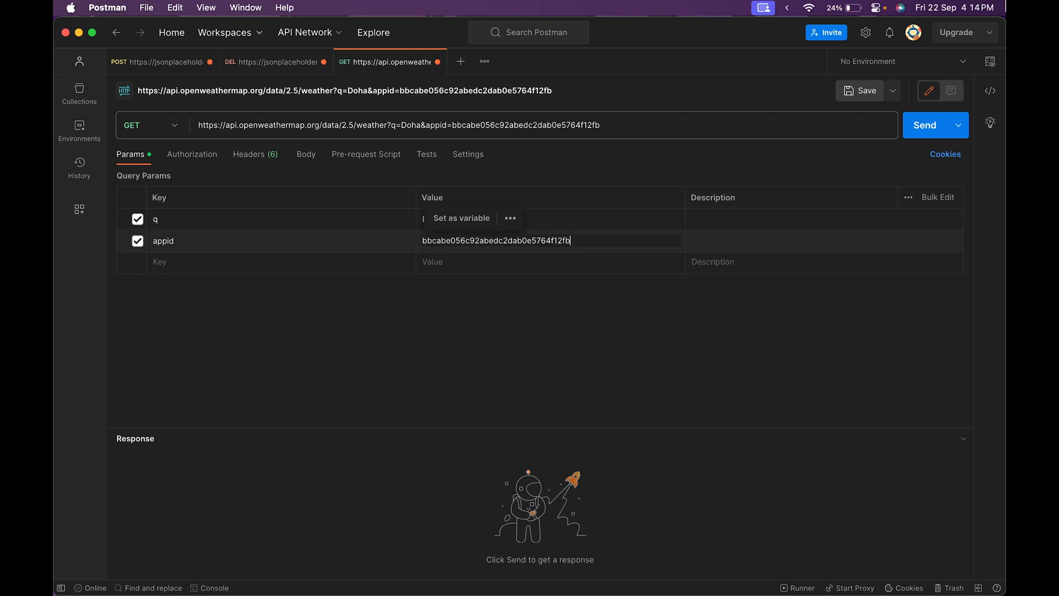
Send the weather GET request and enlarge the response area to read through the returned JSON
{"action": "left_click", "coordinate": [906, 133]}
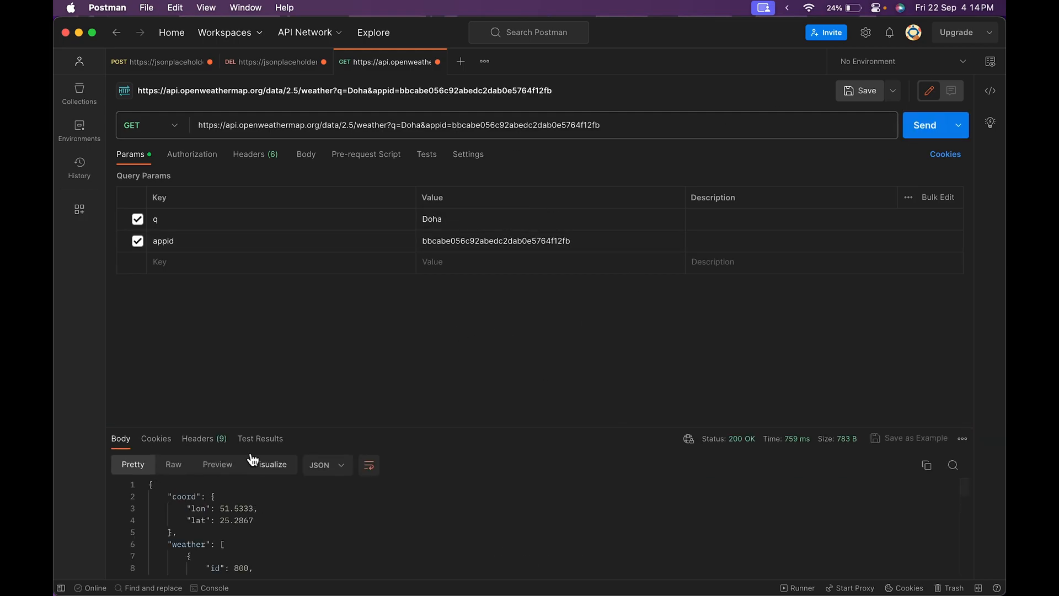
{"action": "left_click_drag", "start_coordinate": [265, 428], "coordinate": [260, 221]}
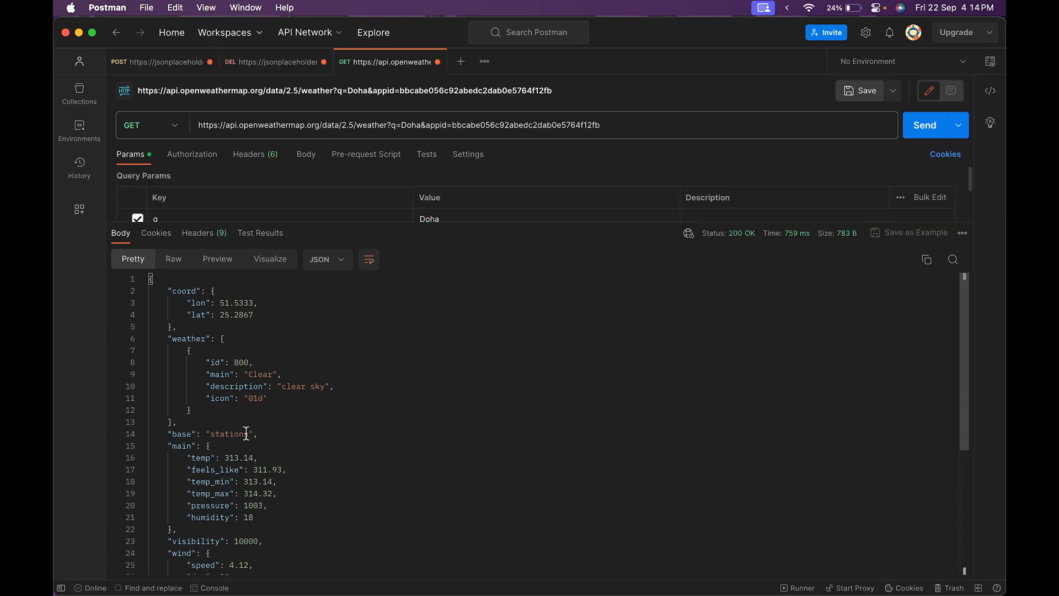
{"action": "scroll", "coordinate": [246, 432], "scroll_direction": "down", "scroll_amount": 5}
{"action": "scroll", "coordinate": [276, 474], "scroll_direction": "up", "scroll_amount": 5}
{"action": "scroll", "coordinate": [322, 520], "scroll_direction": "down", "scroll_amount": 5}
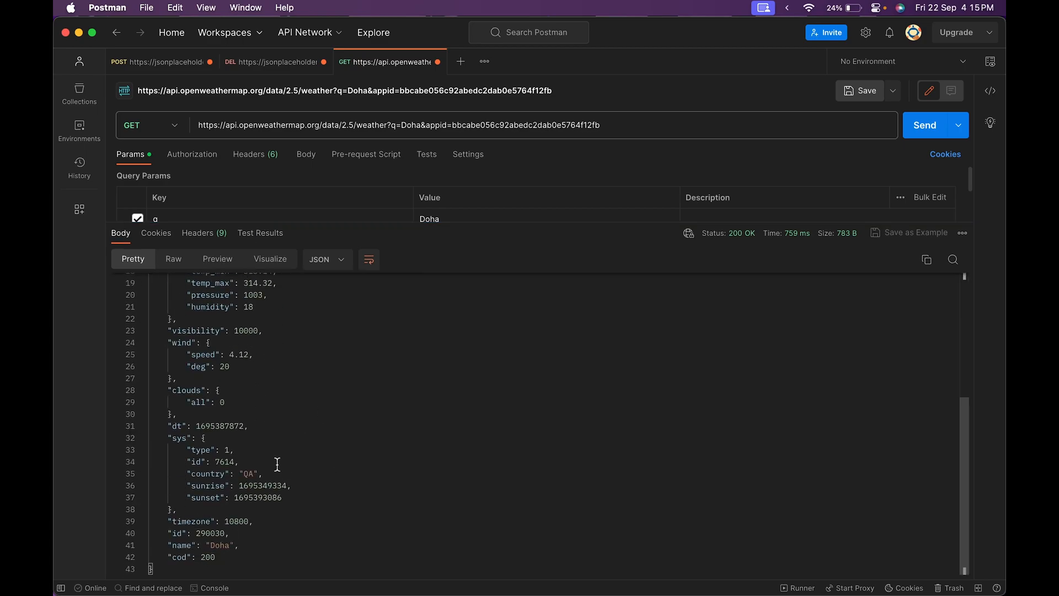
Examine the country, sunrise and sunset fields and the "main" block's temperature and humidity fields in the response
{"action": "left_click", "coordinate": [263, 475]}
{"action": "left_click", "coordinate": [291, 485]}
{"action": "left_click", "coordinate": [297, 498]}
{"action": "scroll", "coordinate": [297, 498], "scroll_direction": "up", "scroll_amount": 5}
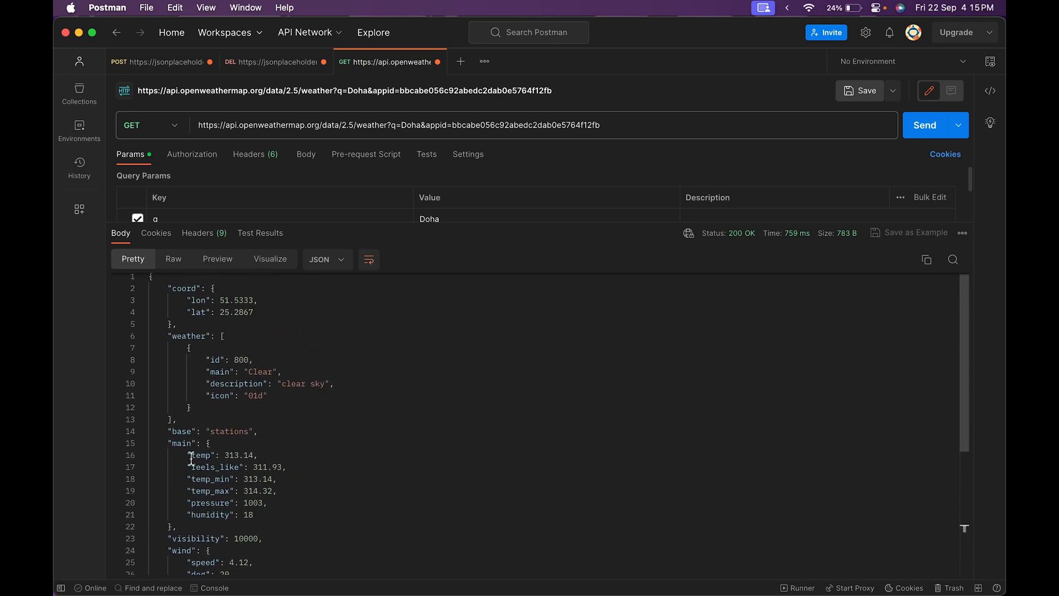
{"action": "left_click_drag", "start_coordinate": [246, 478], "coordinate": [378, 516]}
{"action": "left_click", "coordinate": [379, 515]}
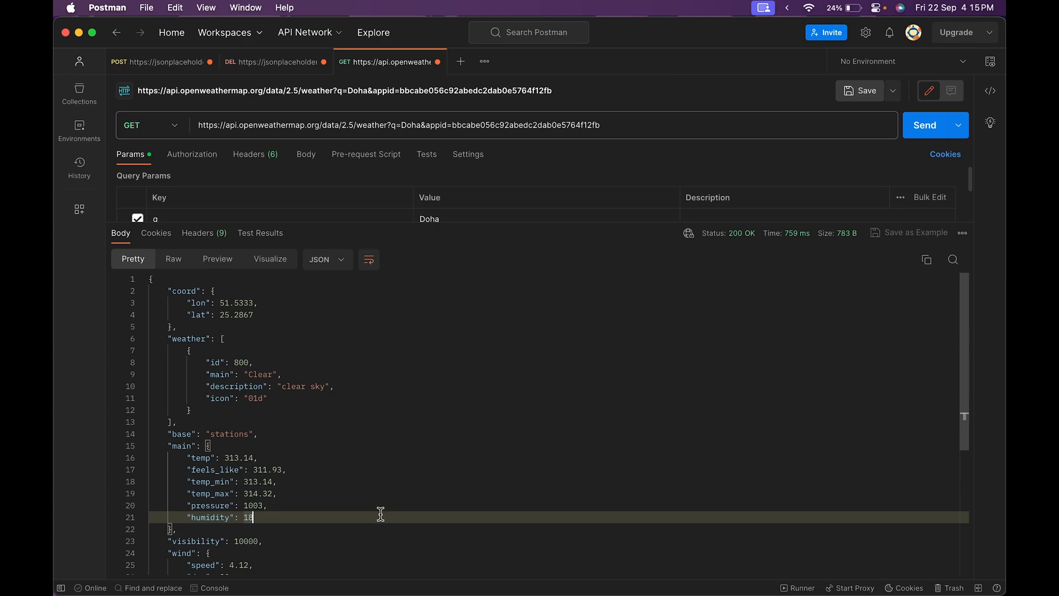
Bring the full query parameter table back into view and examine how the URL passes q and appid after the question mark
{"action": "double_click", "coordinate": [511, 223]}
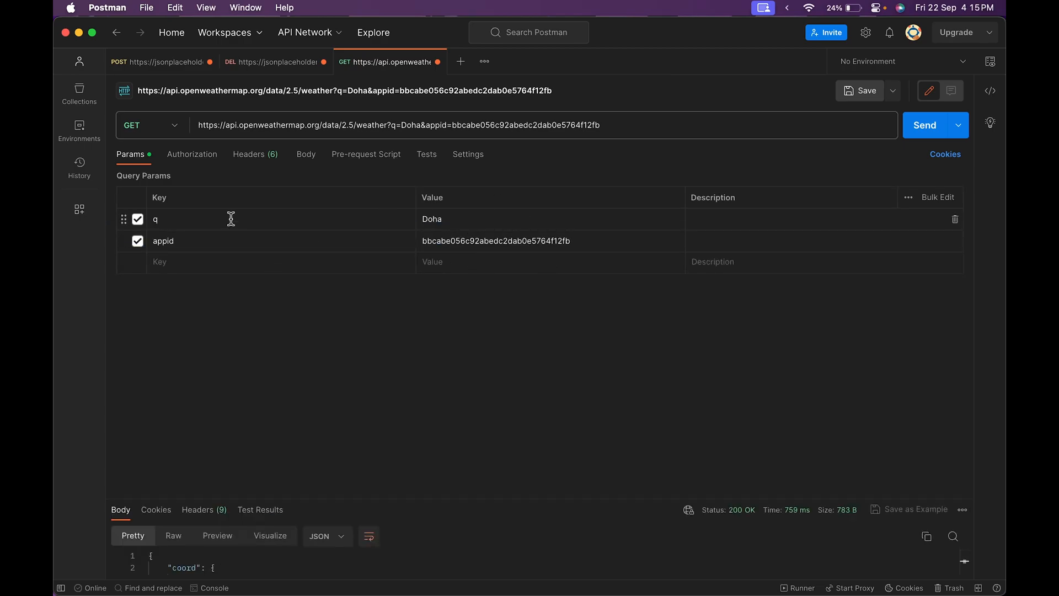
{"action": "double_click", "coordinate": [388, 124]}
{"action": "left_click_drag", "start_coordinate": [564, 116], "coordinate": [640, 125]}
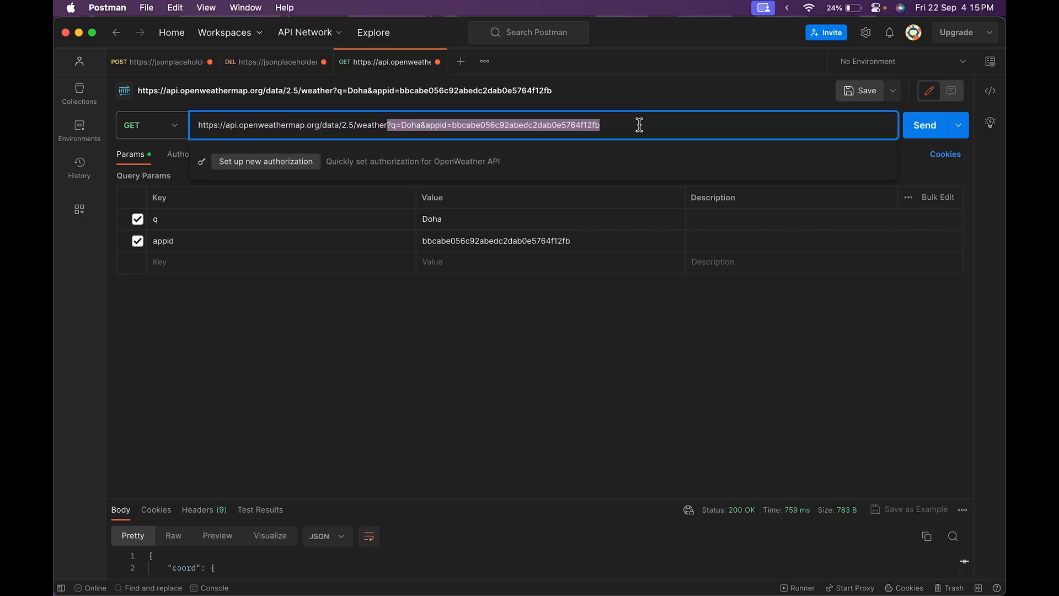
{"action": "left_click", "coordinate": [640, 125]}
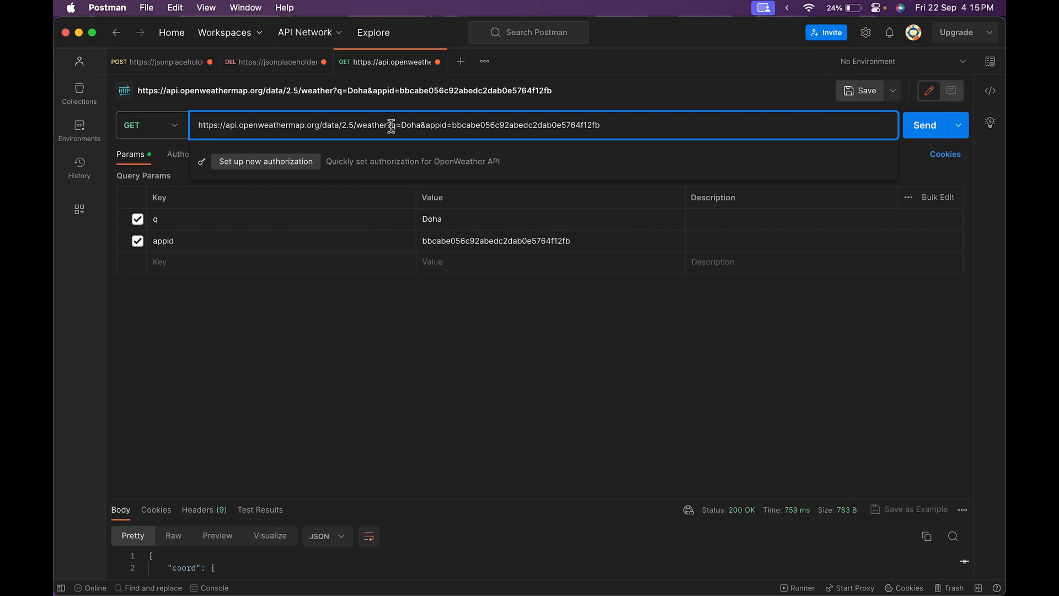
{"action": "left_click_drag", "start_coordinate": [392, 126], "coordinate": [424, 126]}
{"action": "left_click", "coordinate": [422, 126]}
{"action": "left_click_drag", "start_coordinate": [425, 126], "coordinate": [596, 125]}
{"action": "left_click", "coordinate": [598, 125]}
{"action": "type", "text": "&"}
{"action": "key", "text": "BackSpace"}
{"action": "key", "text": "BackSpace"}
{"action": "key", "text": "BackSpace"}
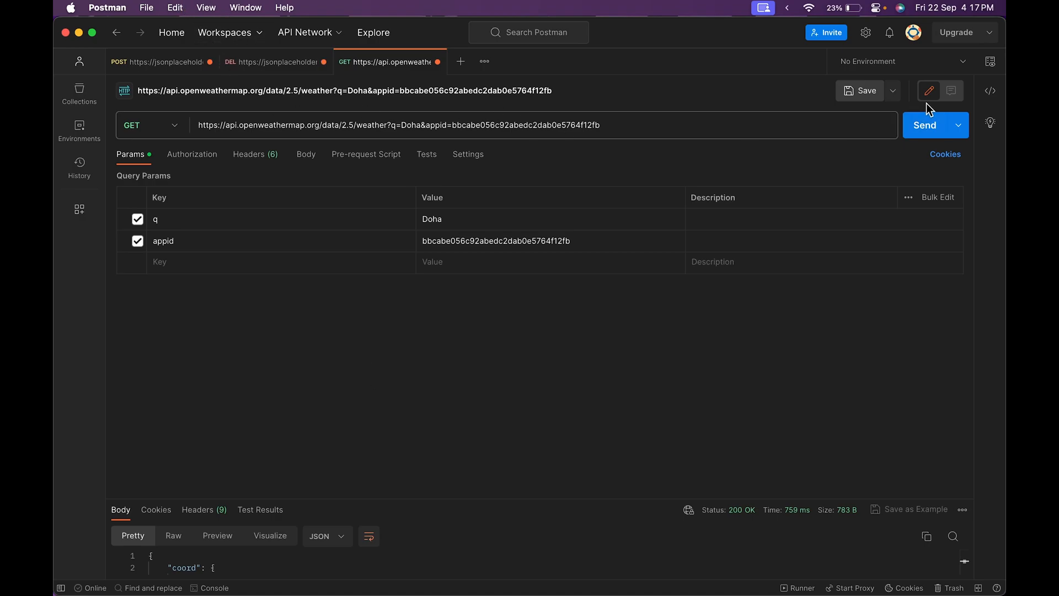
Save the weather GET request into a new collection named "my app"
{"action": "left_click", "coordinate": [847, 94]}
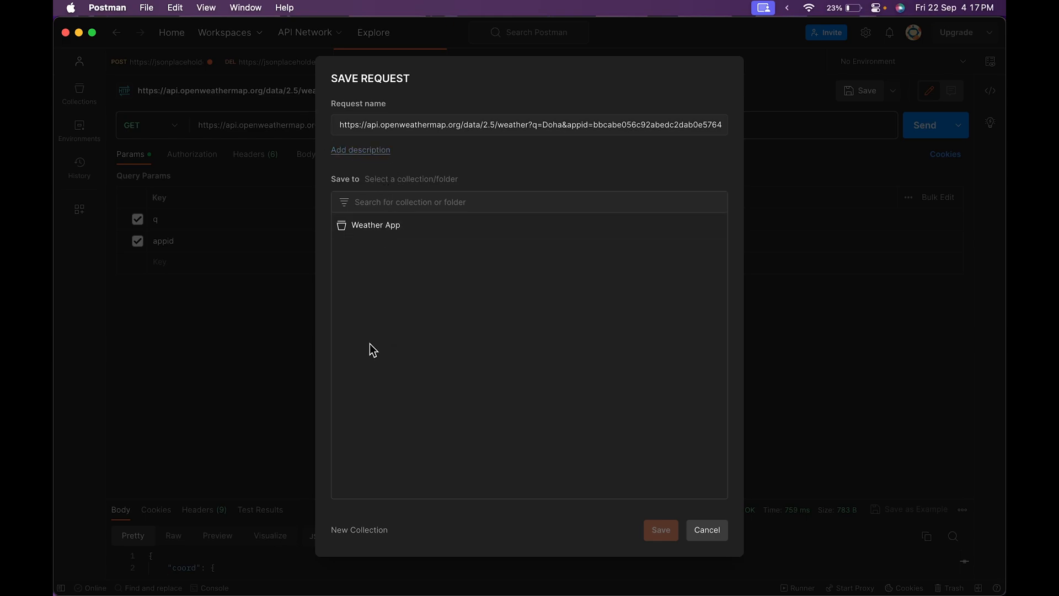
{"action": "left_click", "coordinate": [348, 530]}
{"action": "type", "text": "my app"}
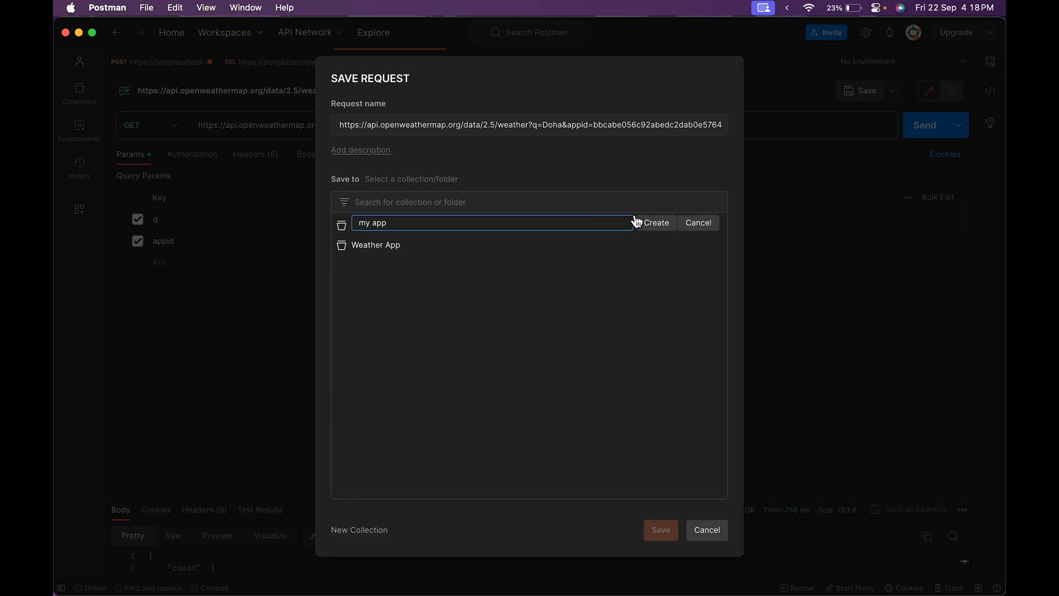
{"action": "left_click", "coordinate": [651, 223]}
{"action": "left_click", "coordinate": [560, 222]}
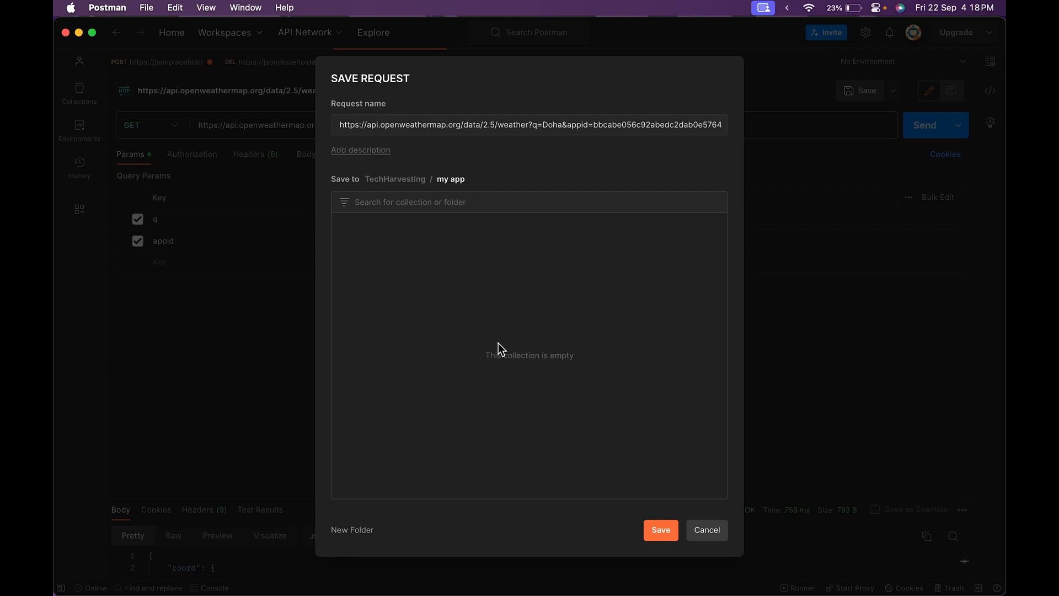
{"action": "left_click", "coordinate": [661, 530]}
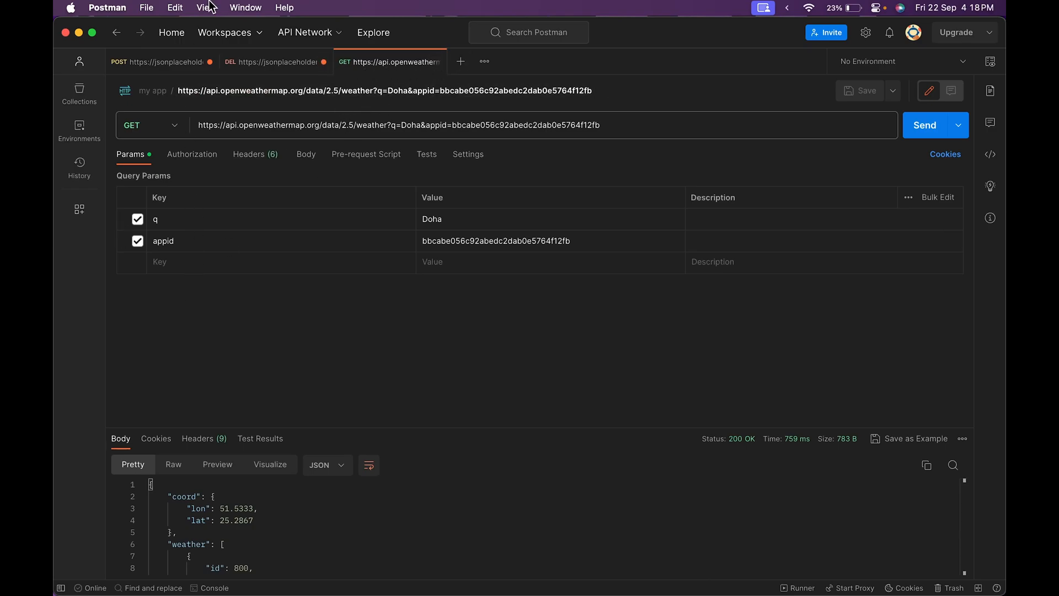
Save the JSONPlaceholder DELETE request in the "my app" collection under the name "delete post"
{"action": "left_click", "coordinate": [248, 63]}
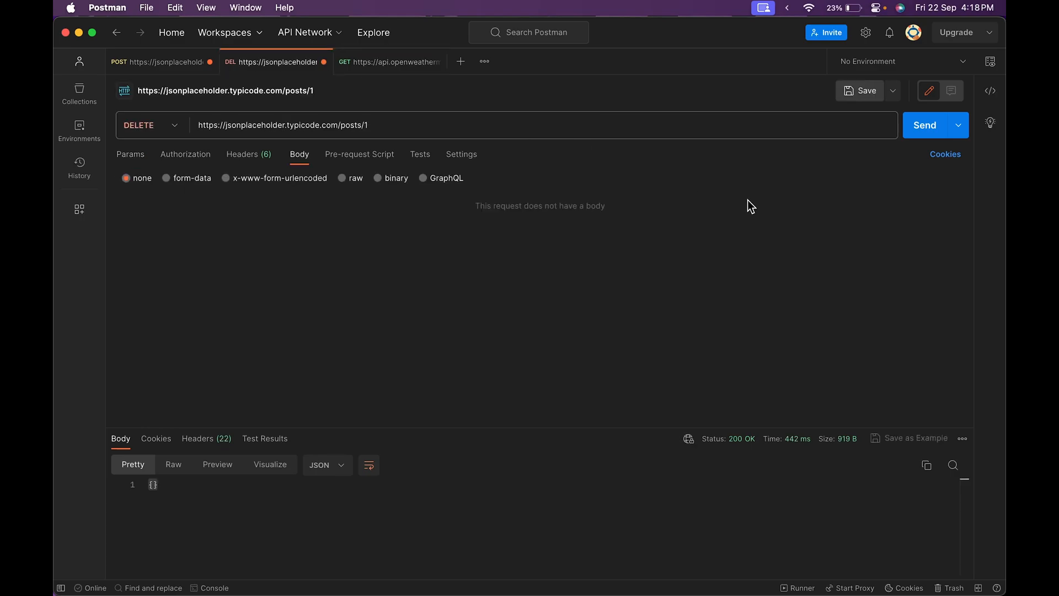
{"action": "left_click", "coordinate": [855, 91]}
{"action": "triple_click", "coordinate": [417, 121]}
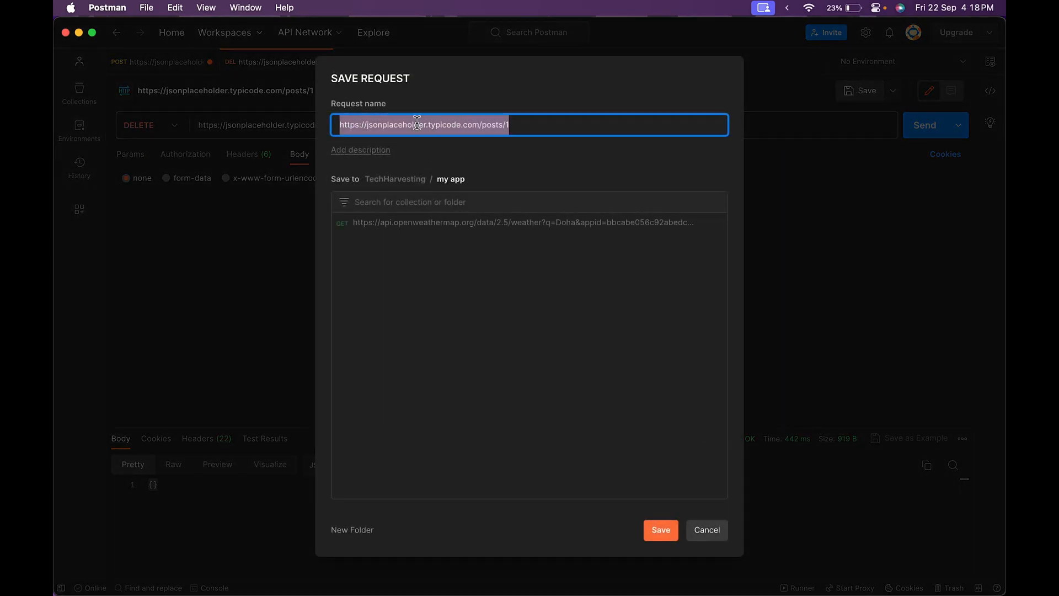
{"action": "type", "text": "da"}
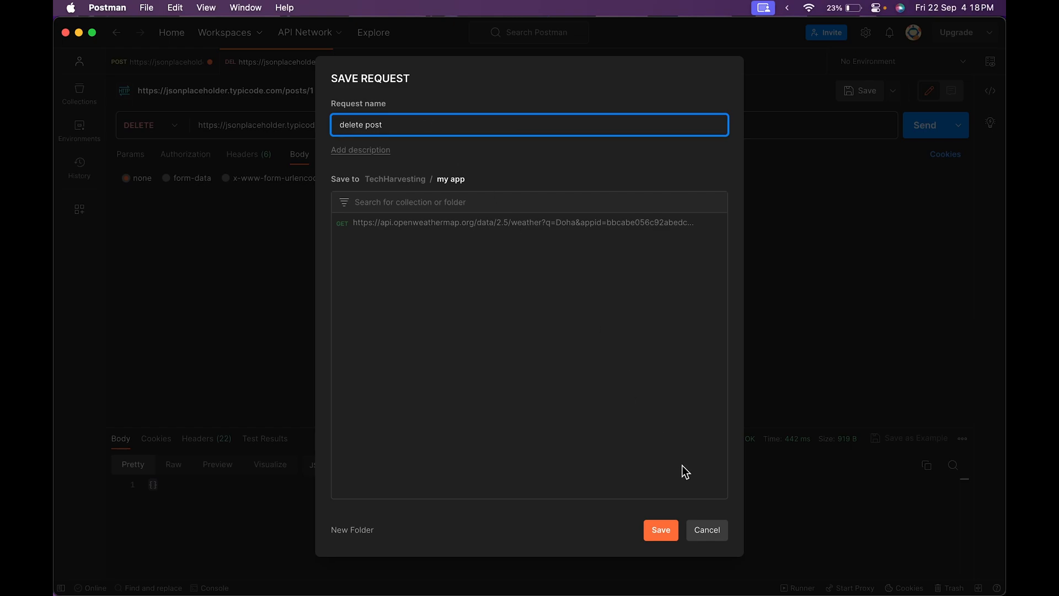
{"action": "left_click", "coordinate": [663, 532]}
Save the JSONPlaceholder POST request in the "my app" collection under the name "crete post"
{"action": "left_click", "coordinate": [146, 63]}
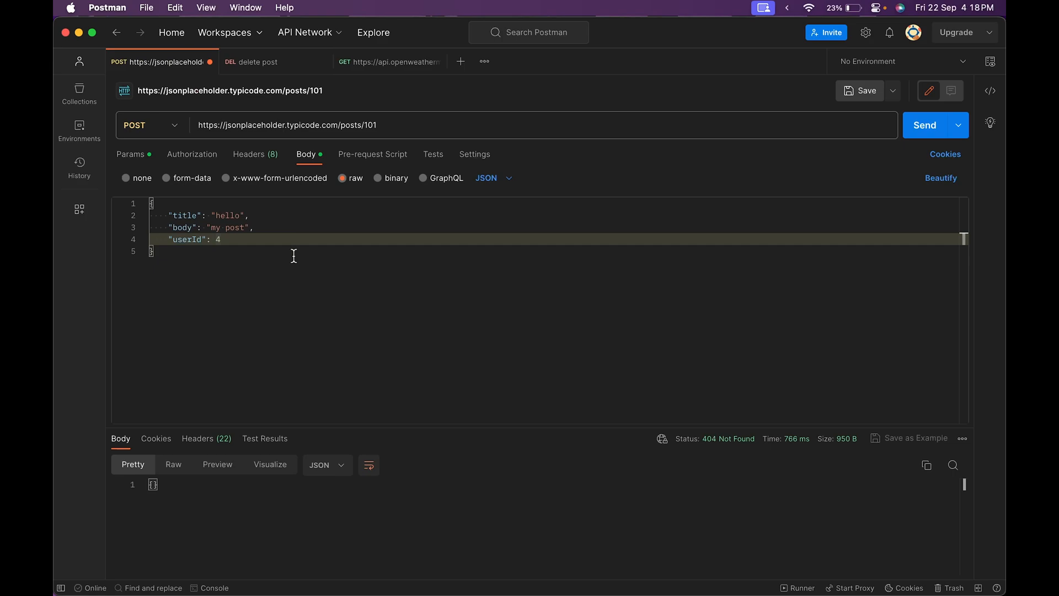
{"action": "key", "text": "super+s"}
{"action": "triple_click", "coordinate": [398, 126]}
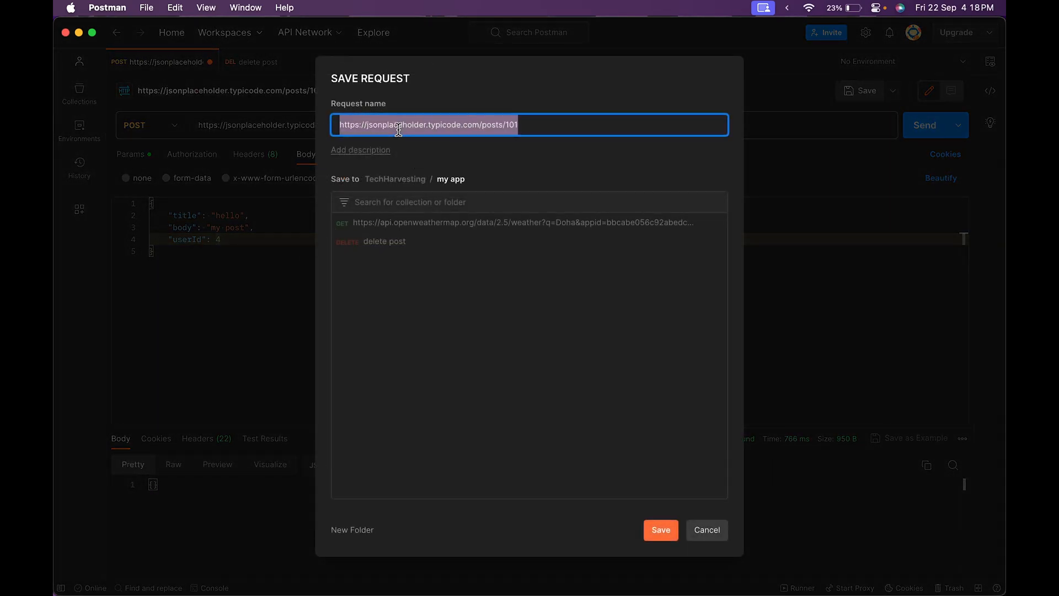
{"action": "key", "text": "BackSpace"}
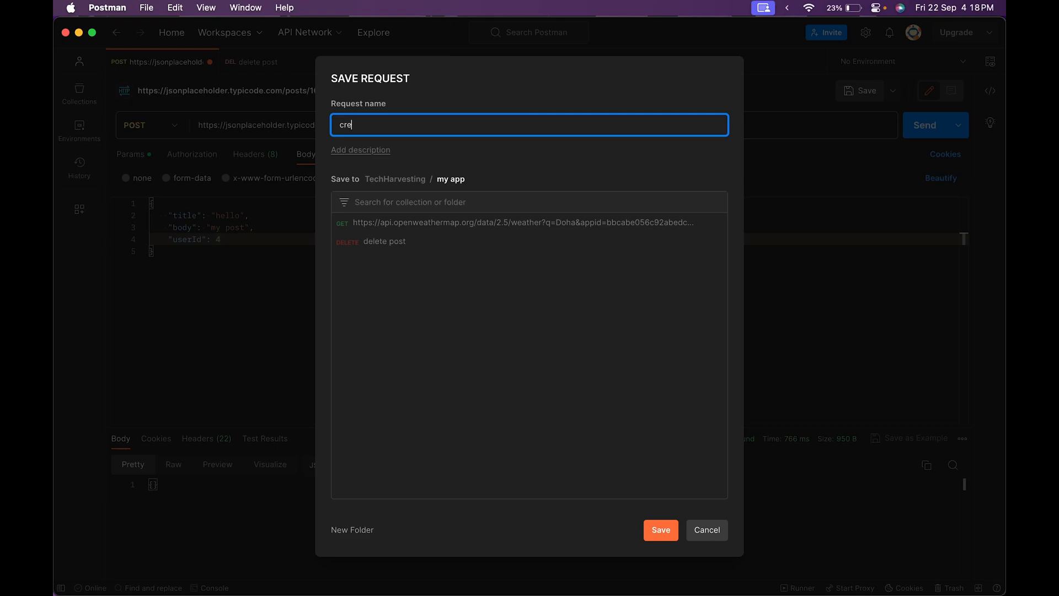
{"action": "type", "text": "crete post"}
{"action": "left_click", "coordinate": [665, 533]}
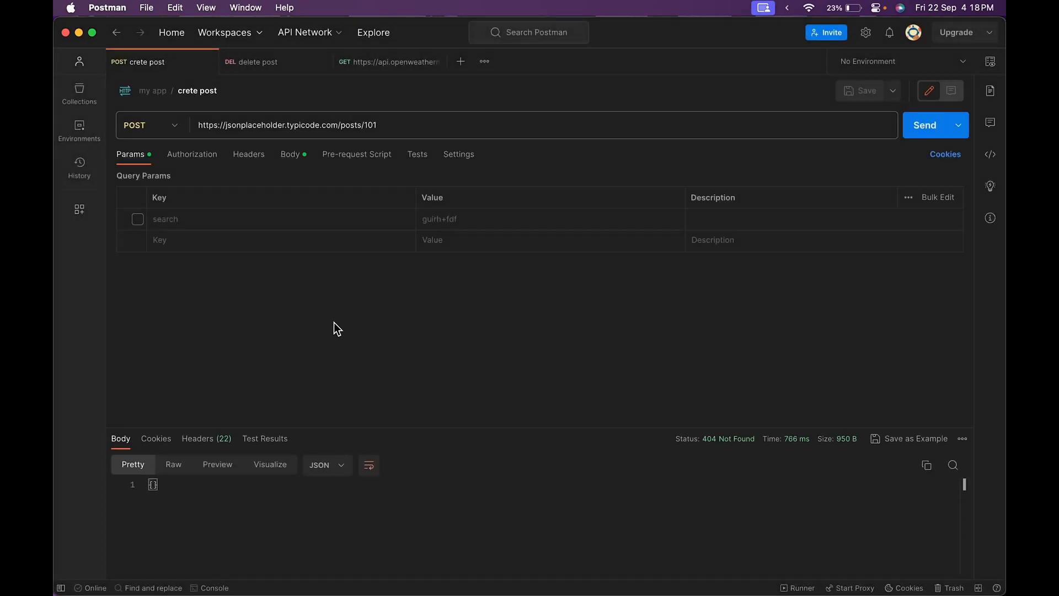
Save a copy of the OpenWeather GET request in "my app" under the name "get weather by city"
{"action": "left_click", "coordinate": [276, 66]}
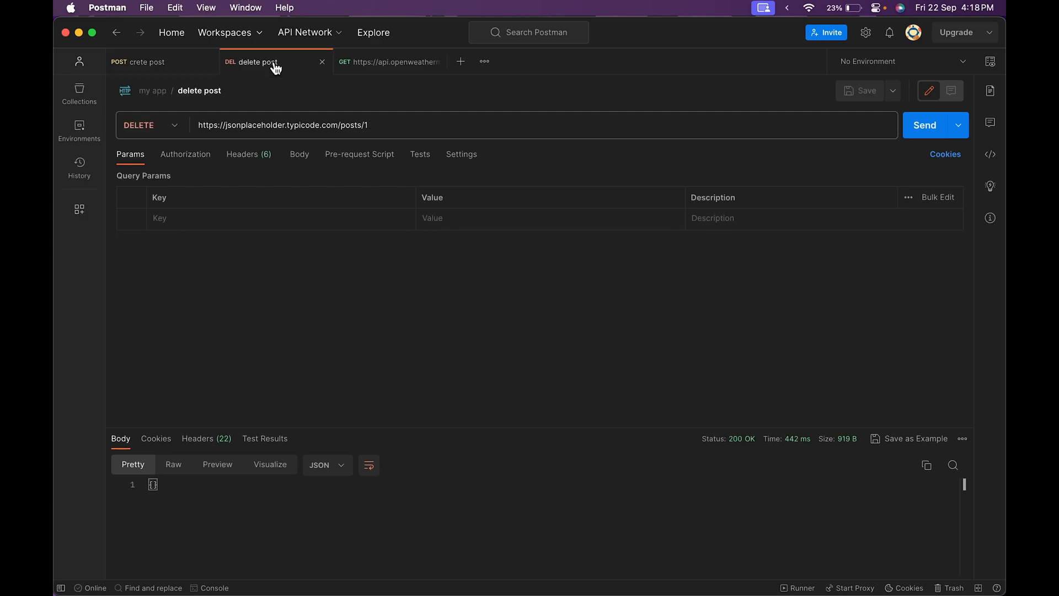
{"action": "left_click", "coordinate": [407, 63]}
{"action": "left_click", "coordinate": [891, 95]}
{"action": "left_click", "coordinate": [805, 131]}
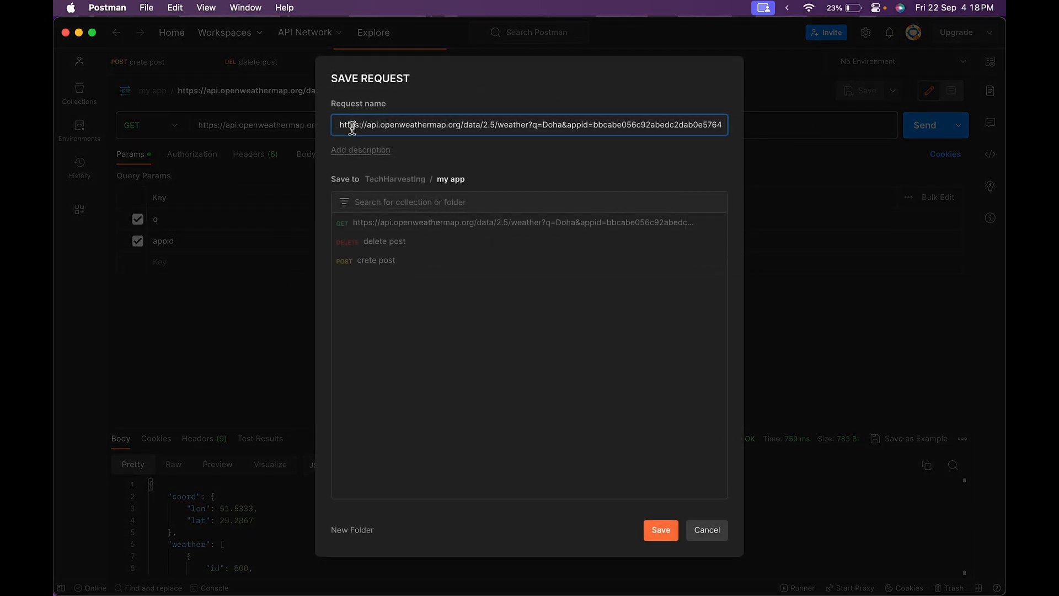
{"action": "triple_click", "coordinate": [352, 127]}
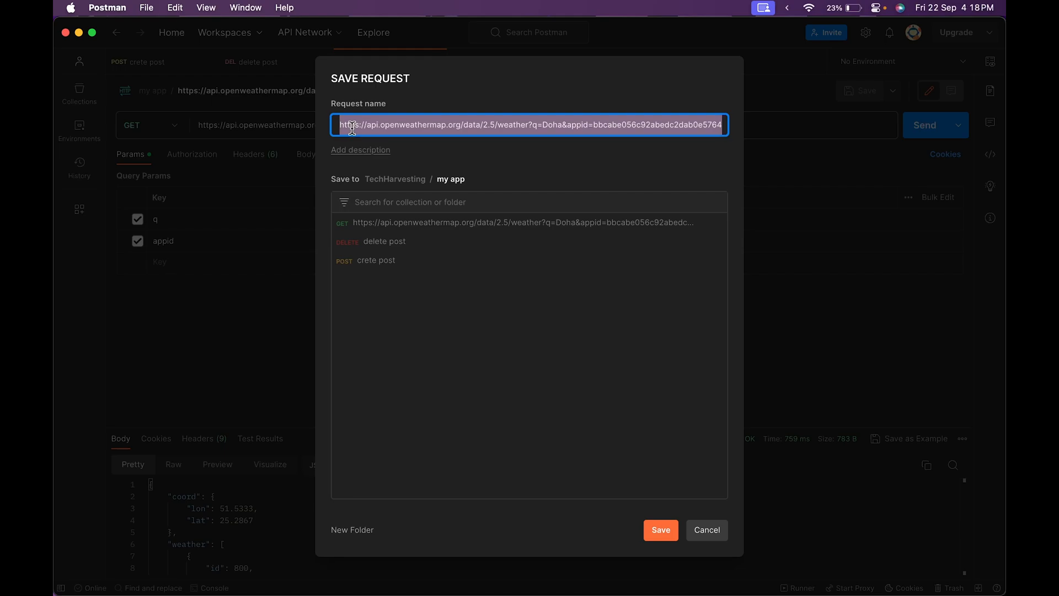
{"action": "type", "text": "get weather by city"}
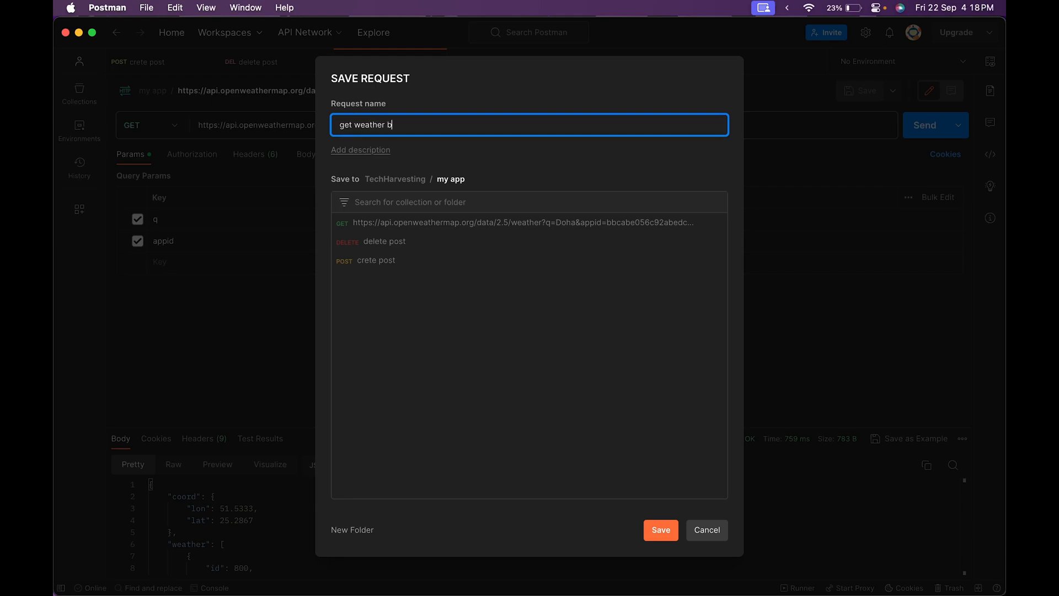
{"action": "left_click", "coordinate": [668, 528]}
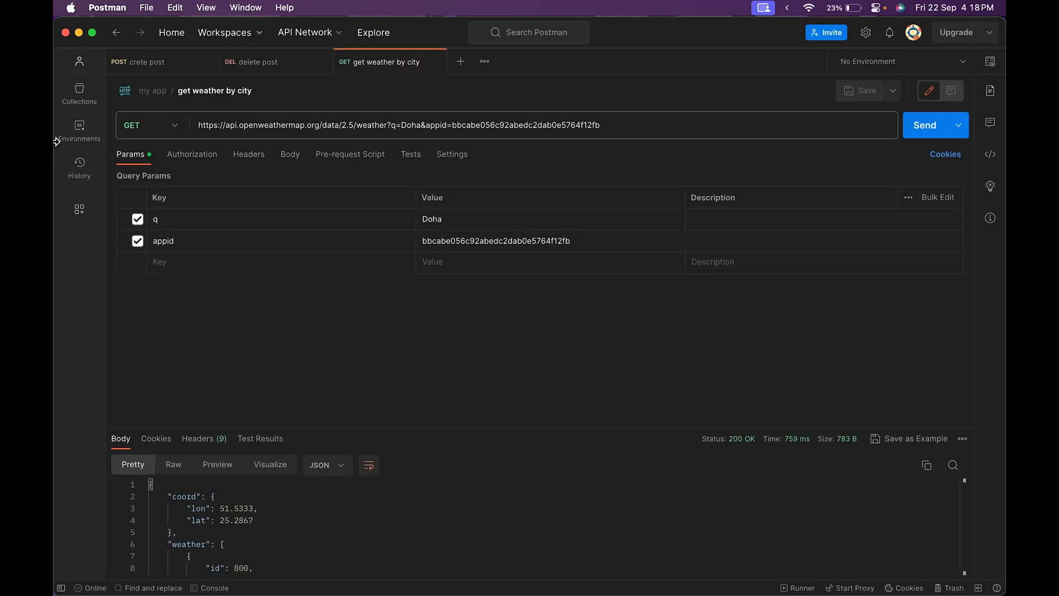
Show the collections list and delete the URL-named weather GET request from "my app"
{"action": "left_click_drag", "start_coordinate": [107, 115], "coordinate": [374, 155]}
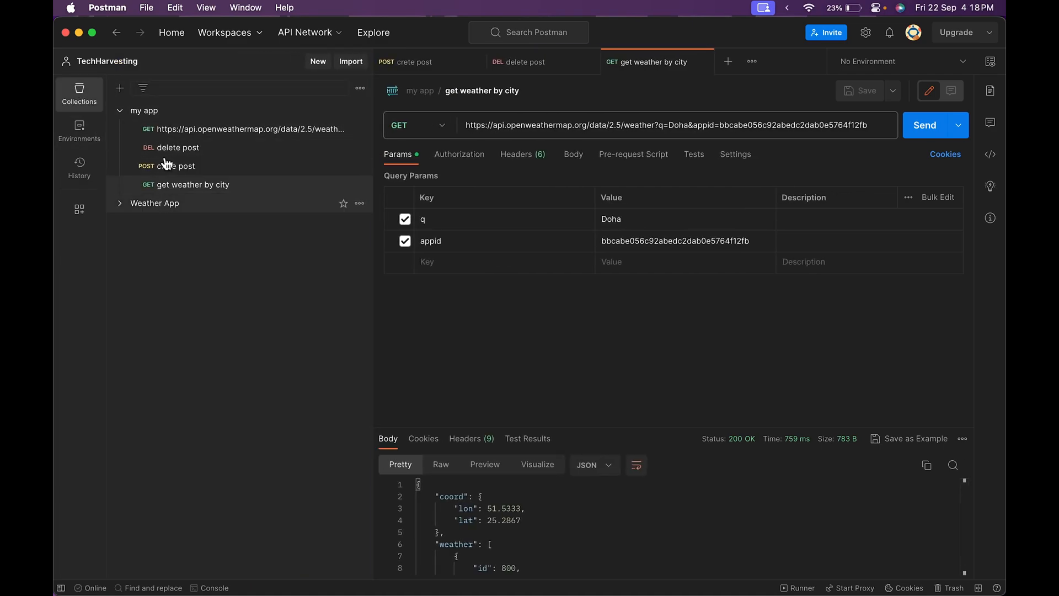
{"action": "left_click", "coordinate": [359, 129]}
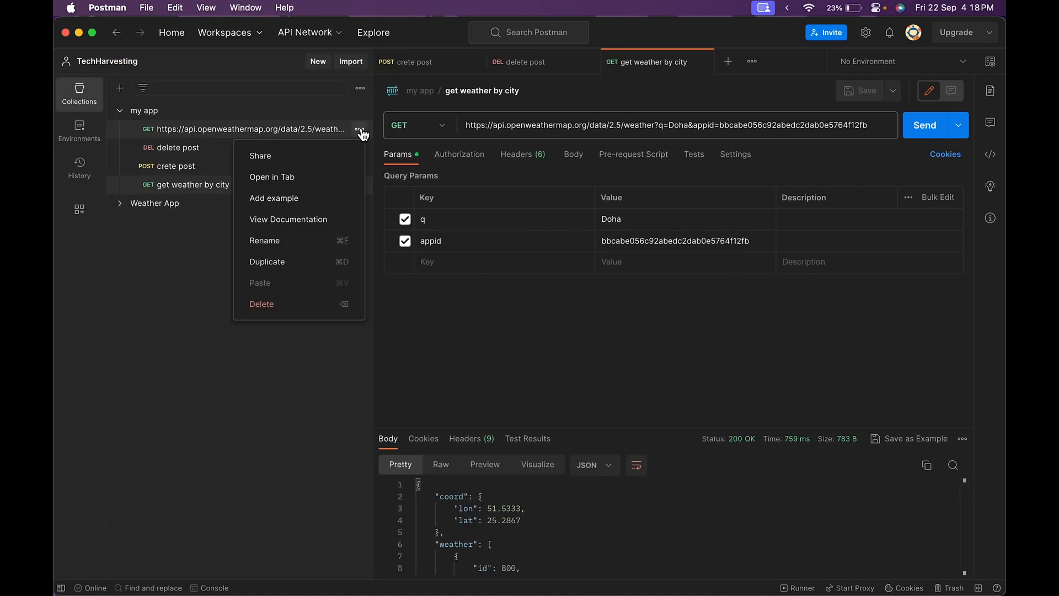
{"action": "left_click", "coordinate": [324, 303]}
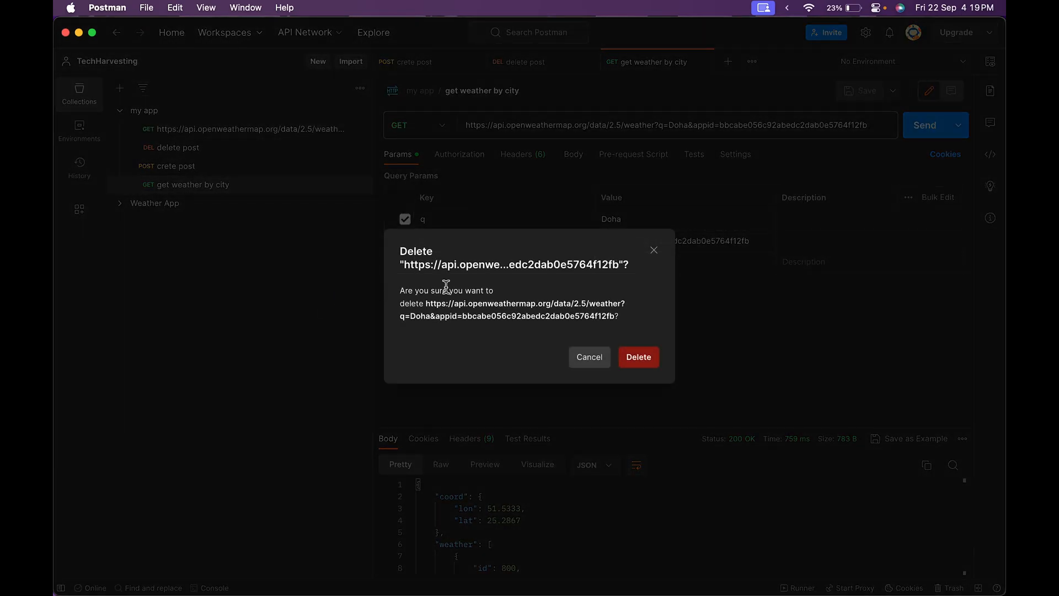
{"action": "left_click", "coordinate": [640, 359]}
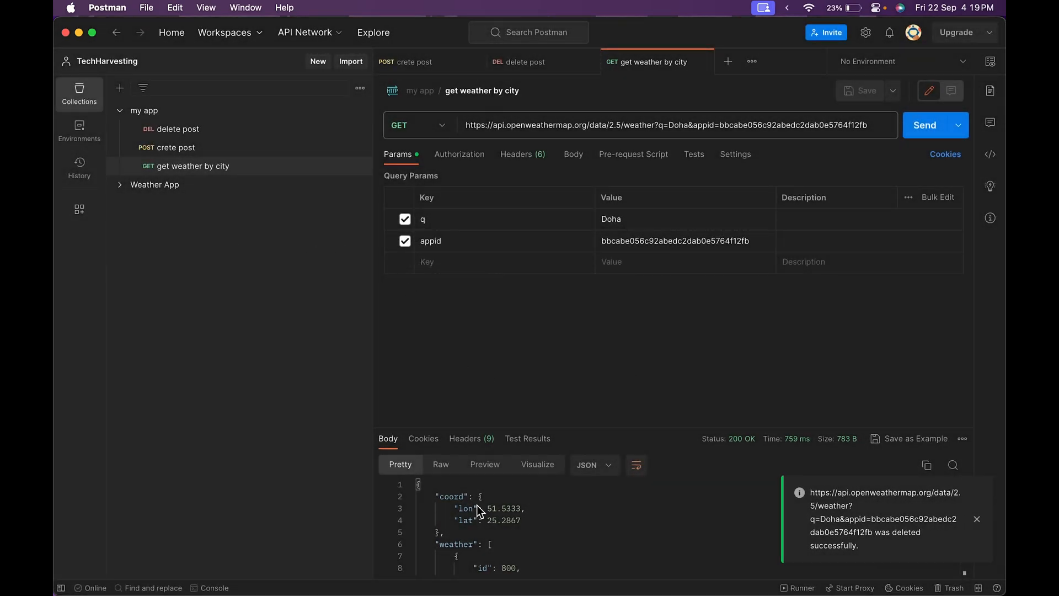
{"action": "mouse_move", "coordinate": [1004, 594]}
{"action": "left_click", "coordinate": [786, 389]}
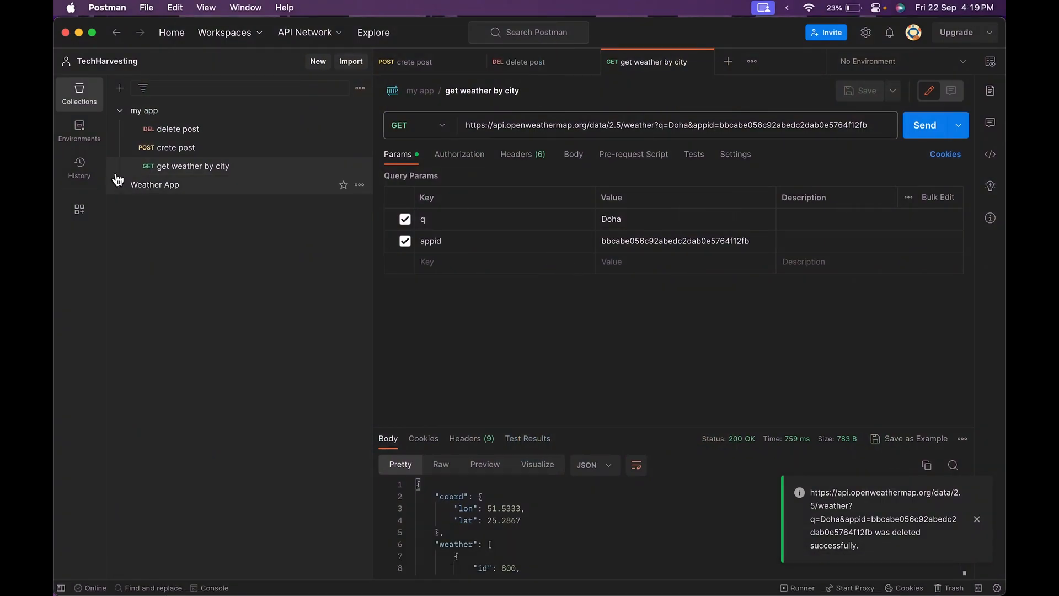
Narrow the collections list and delete the "Weather App" collection
{"action": "left_click", "coordinate": [359, 166]}
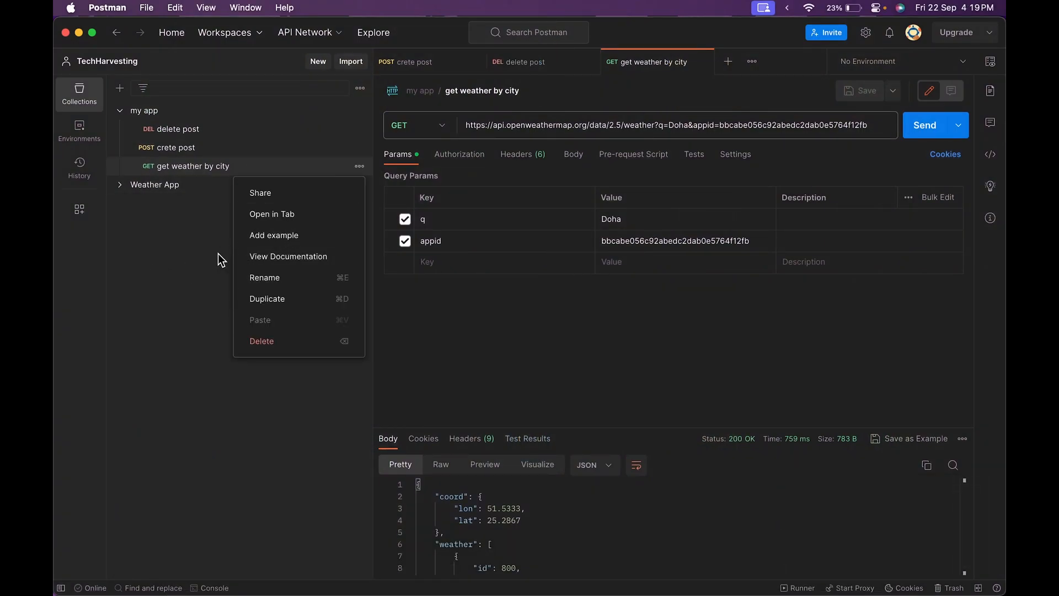
{"action": "left_click", "coordinate": [192, 239]}
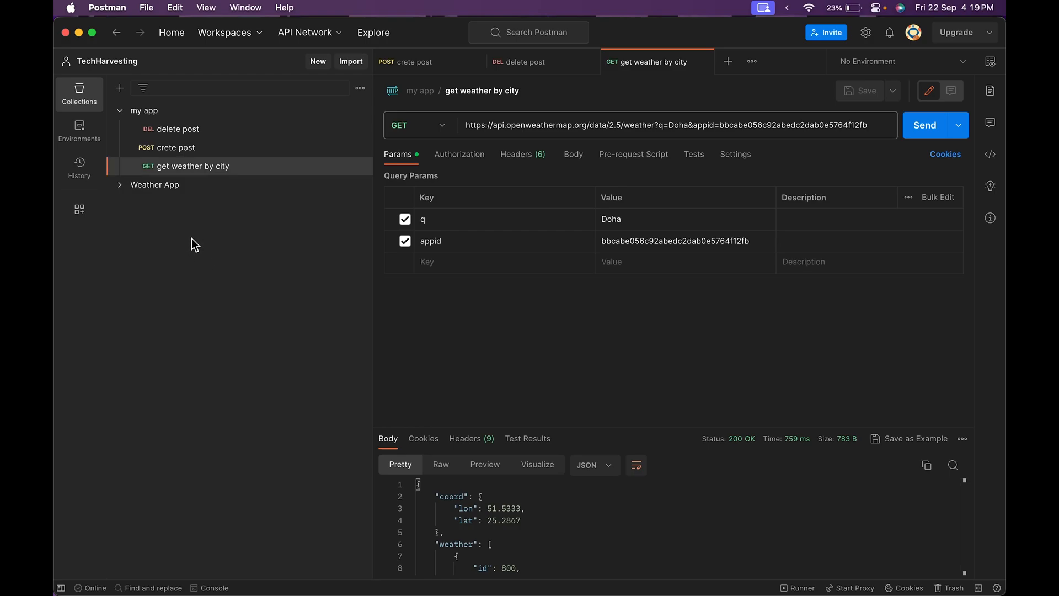
{"action": "left_click_drag", "start_coordinate": [373, 270], "coordinate": [315, 270]}
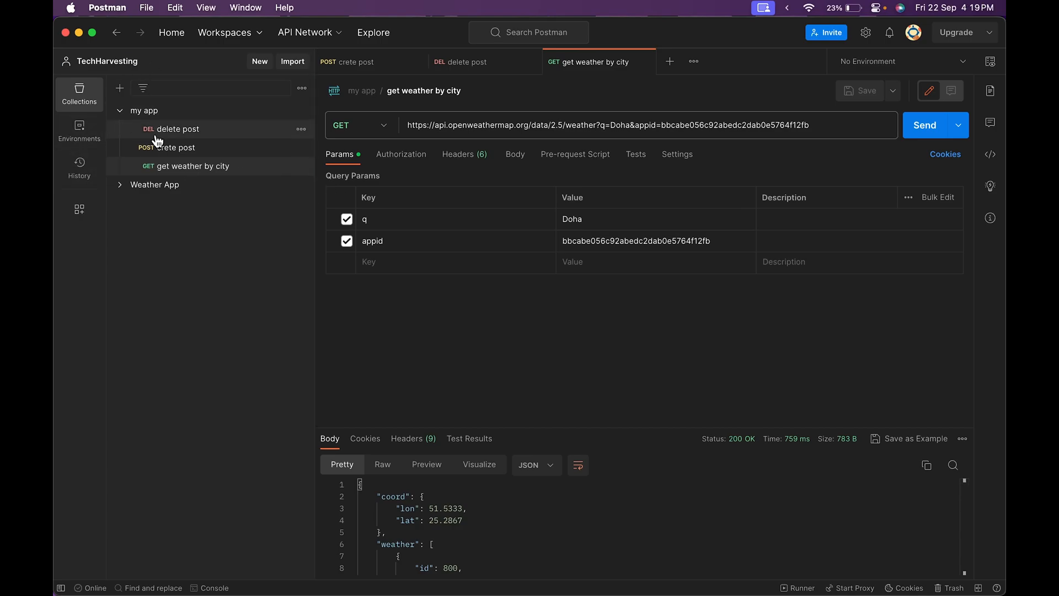
{"action": "left_click", "coordinate": [302, 186]}
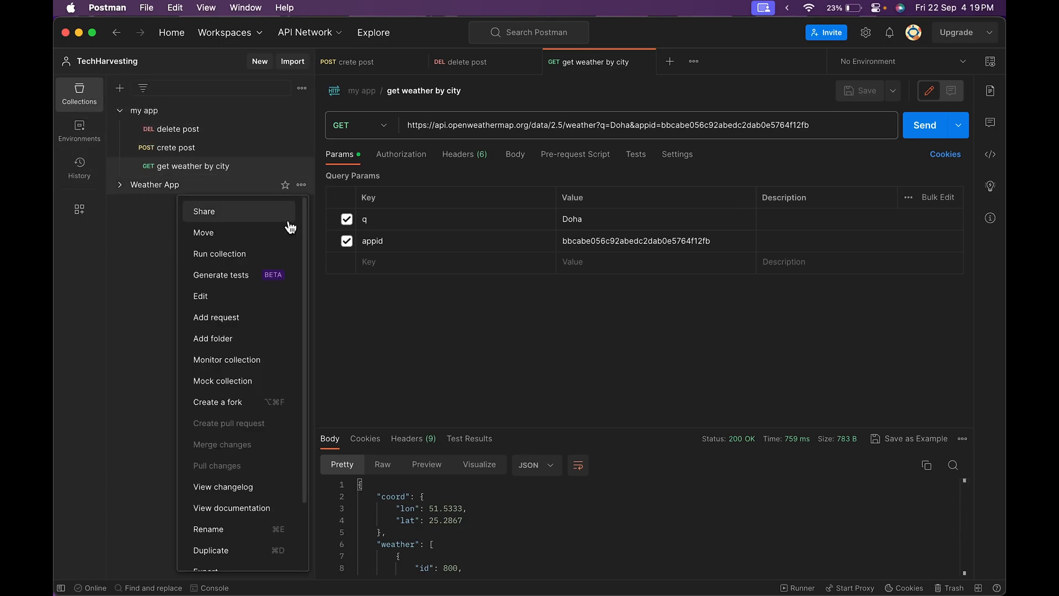
{"action": "scroll", "coordinate": [235, 542], "scroll_direction": "down", "scroll_amount": 3}
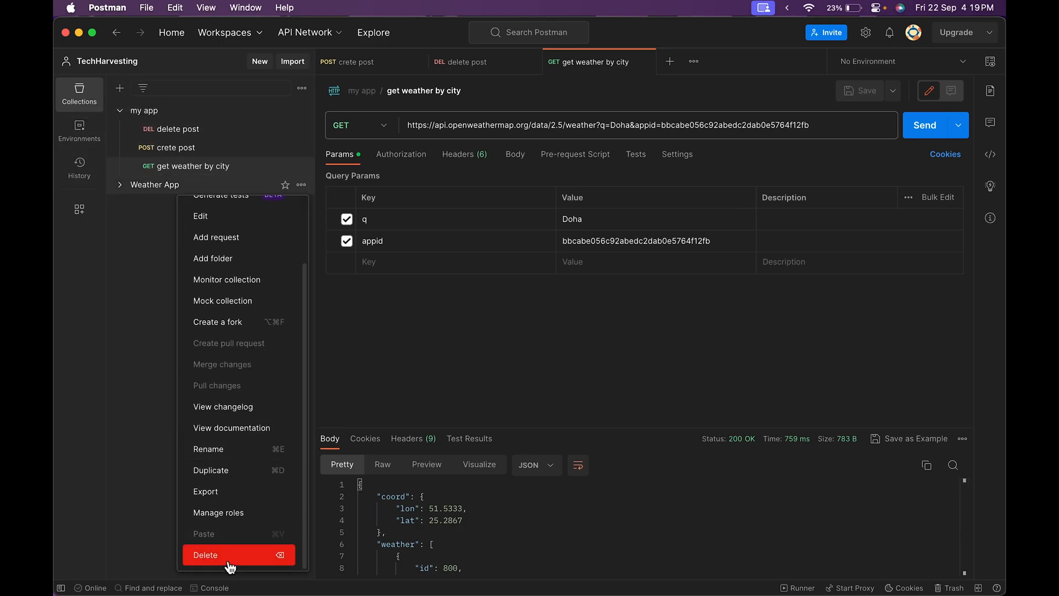
{"action": "left_click", "coordinate": [228, 556]}
{"action": "left_click", "coordinate": [640, 356]}
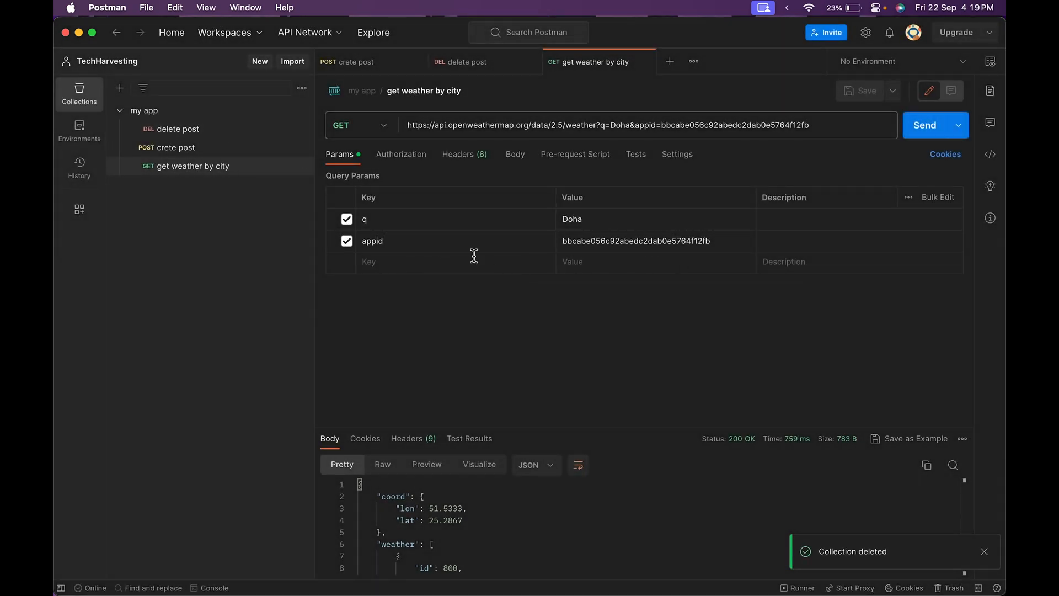
{"action": "left_click", "coordinate": [984, 549]}
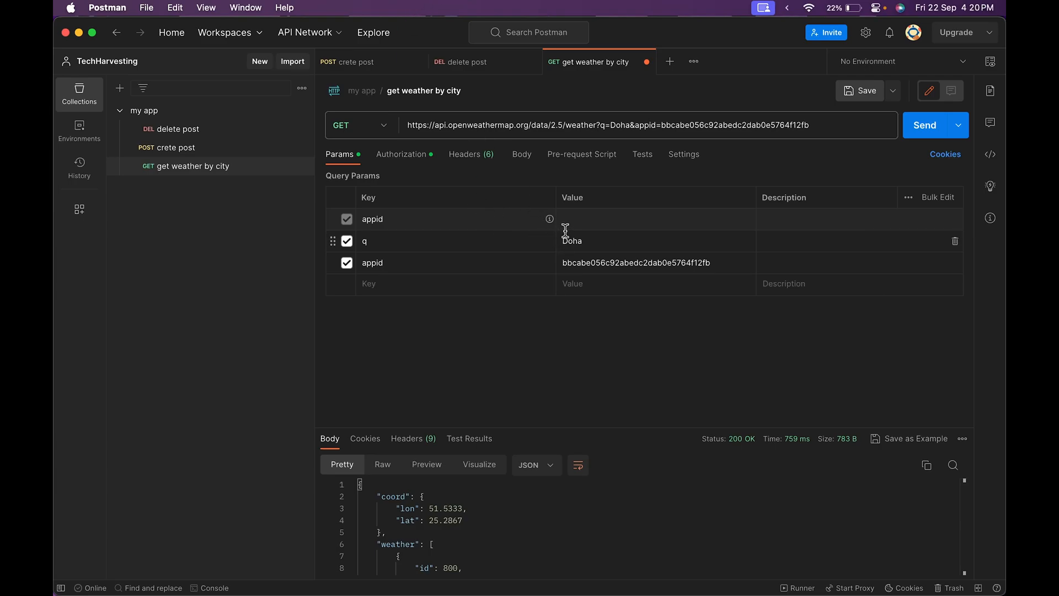
Set the weather request's authorization to API Key with key appid and paste the API key from the URL as its value
{"action": "left_click", "coordinate": [401, 154]}
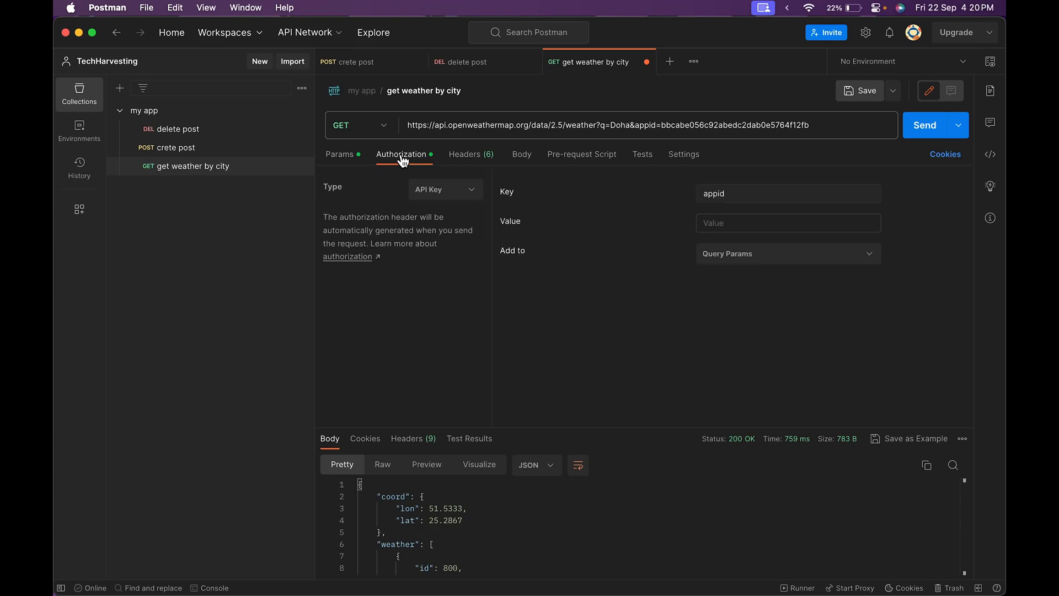
{"action": "left_click", "coordinate": [428, 190]}
{"action": "left_click", "coordinate": [433, 262]}
{"action": "double_click", "coordinate": [728, 192]}
{"action": "left_click", "coordinate": [728, 192]}
{"action": "double_click", "coordinate": [678, 125]}
{"action": "key", "text": "super+c"}
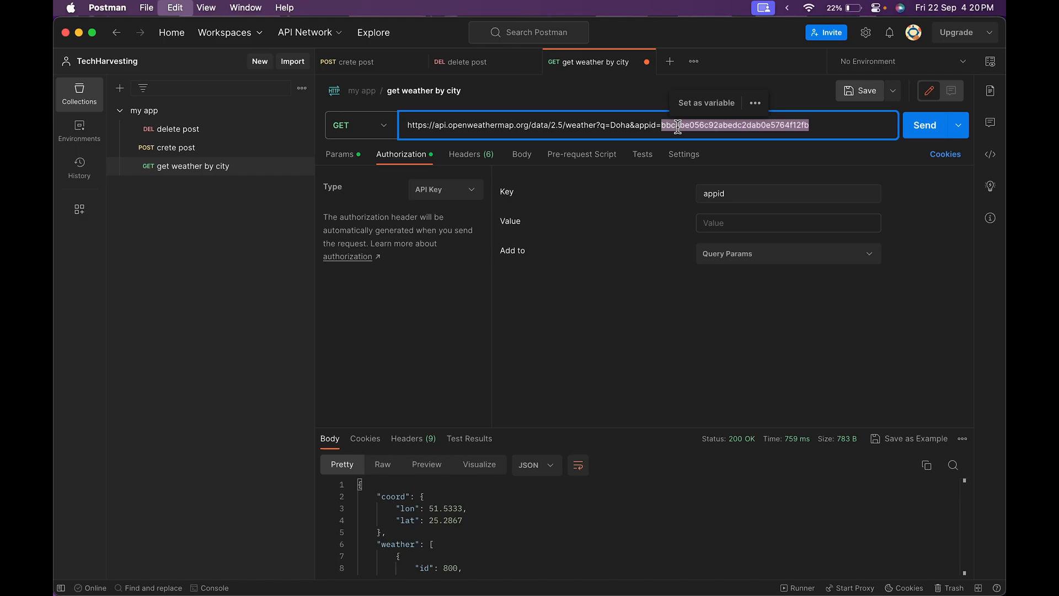
{"action": "left_click", "coordinate": [748, 228]}
{"action": "key", "text": "super+v"}
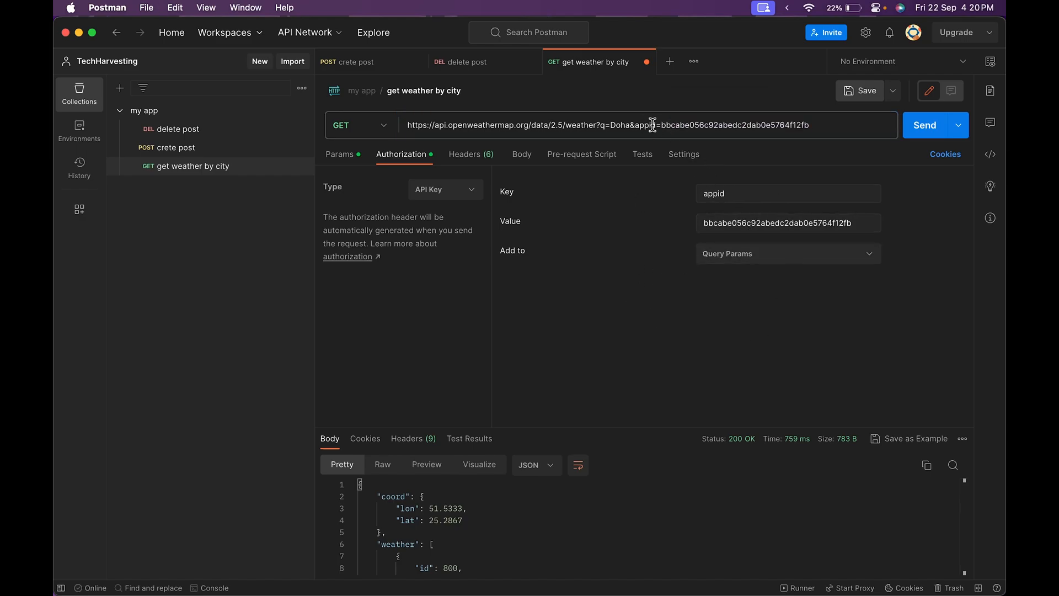
Examine the weather request's query parameters, the API key authorization's Add to options, and the appid part of the request URL
{"action": "left_click", "coordinate": [339, 156]}
{"action": "mouse_move", "coordinate": [894, 234]}
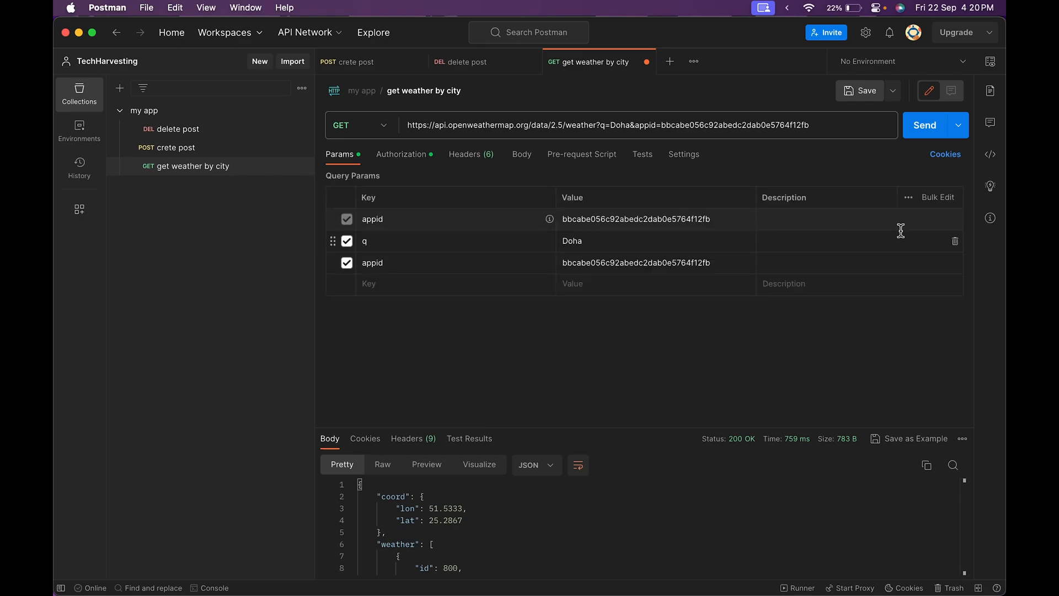
{"action": "left_click", "coordinate": [915, 223]}
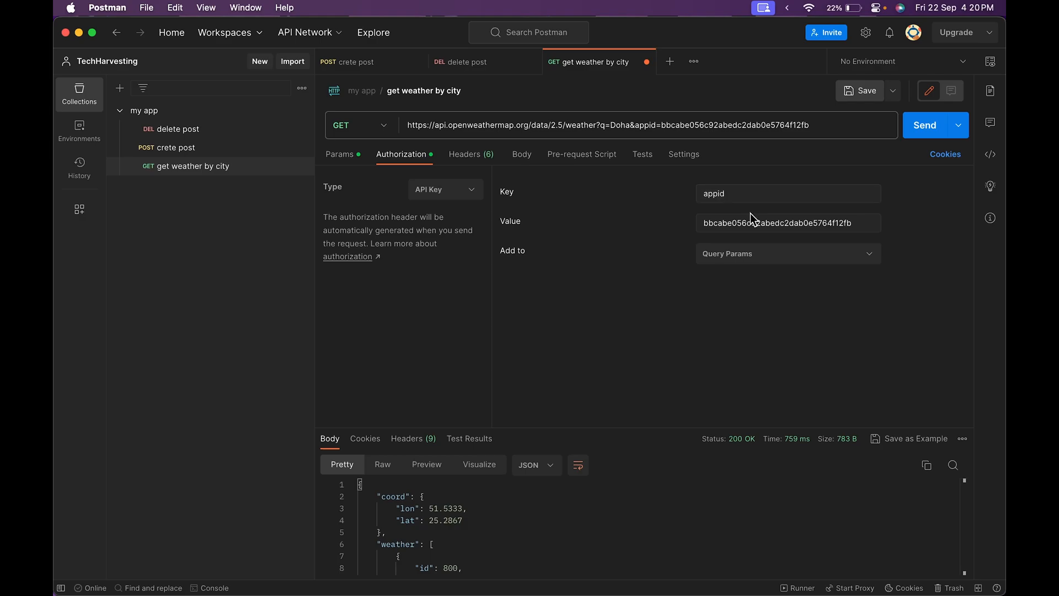
{"action": "left_click", "coordinate": [714, 255]}
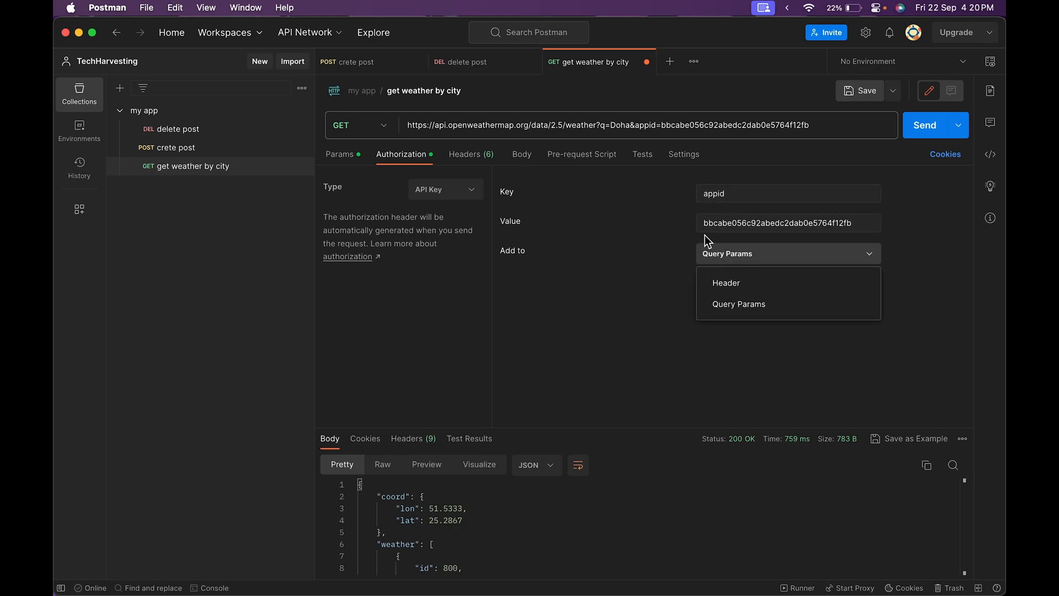
{"action": "left_click", "coordinate": [602, 227]}
{"action": "left_click", "coordinate": [722, 253]}
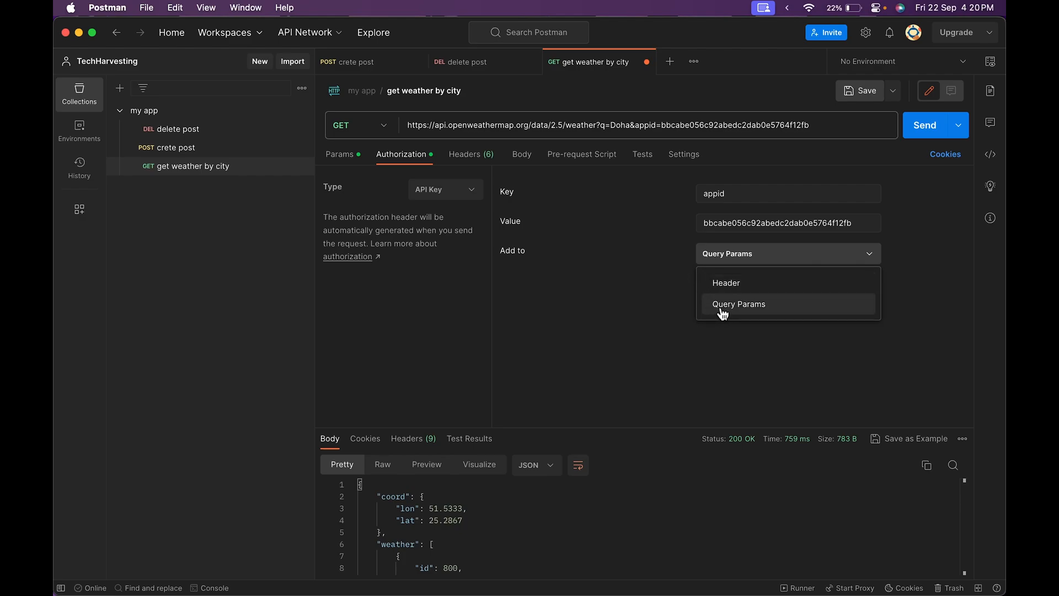
{"action": "left_click", "coordinate": [584, 295]}
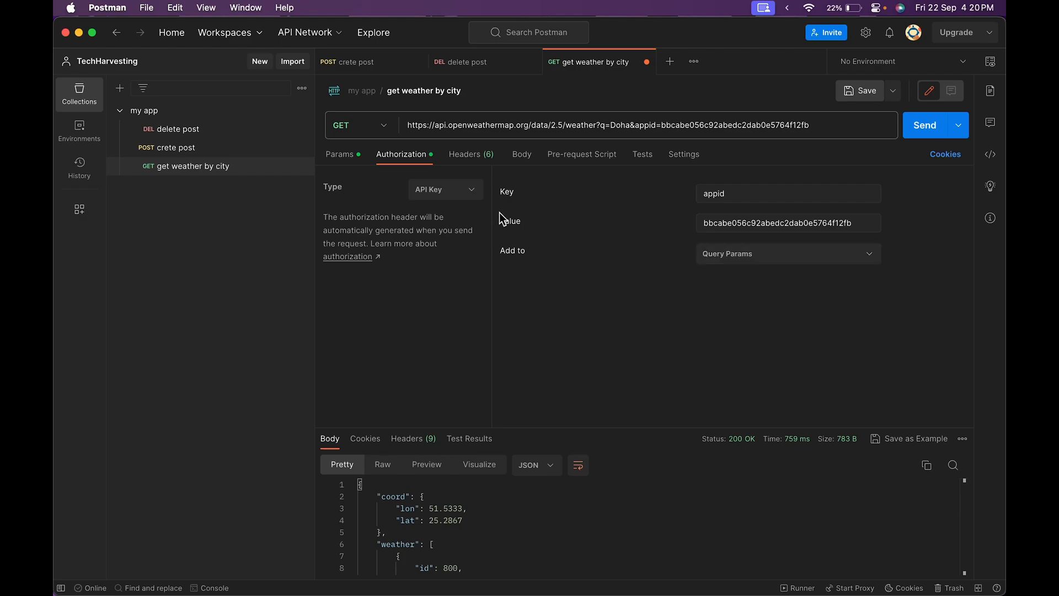
{"action": "left_click_drag", "start_coordinate": [656, 126], "coordinate": [819, 144]}
{"action": "left_click", "coordinate": [695, 236]}
Enlarge the response area and examine the response's cookies, headers, test results and response time
{"action": "left_click_drag", "start_coordinate": [371, 428], "coordinate": [350, 319]}
{"action": "left_click", "coordinate": [363, 331]}
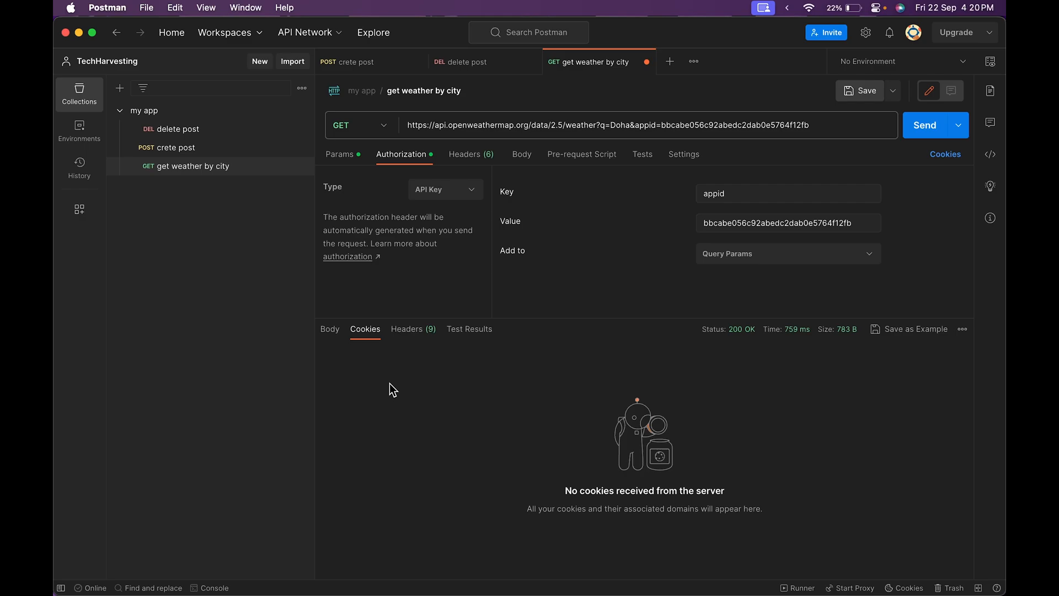
{"action": "left_click", "coordinate": [411, 329]}
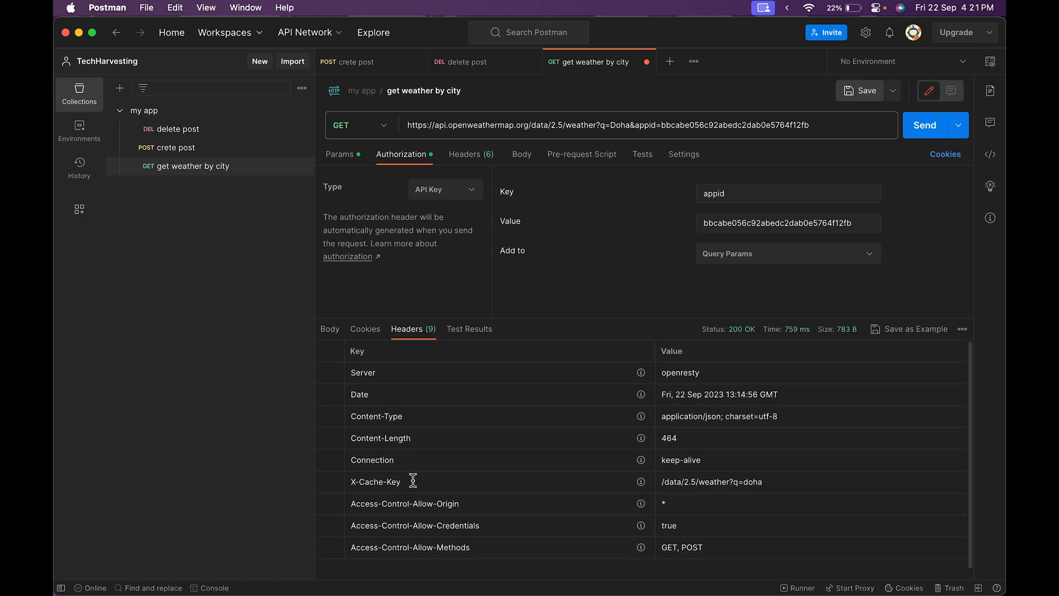
{"action": "left_click", "coordinate": [470, 330]}
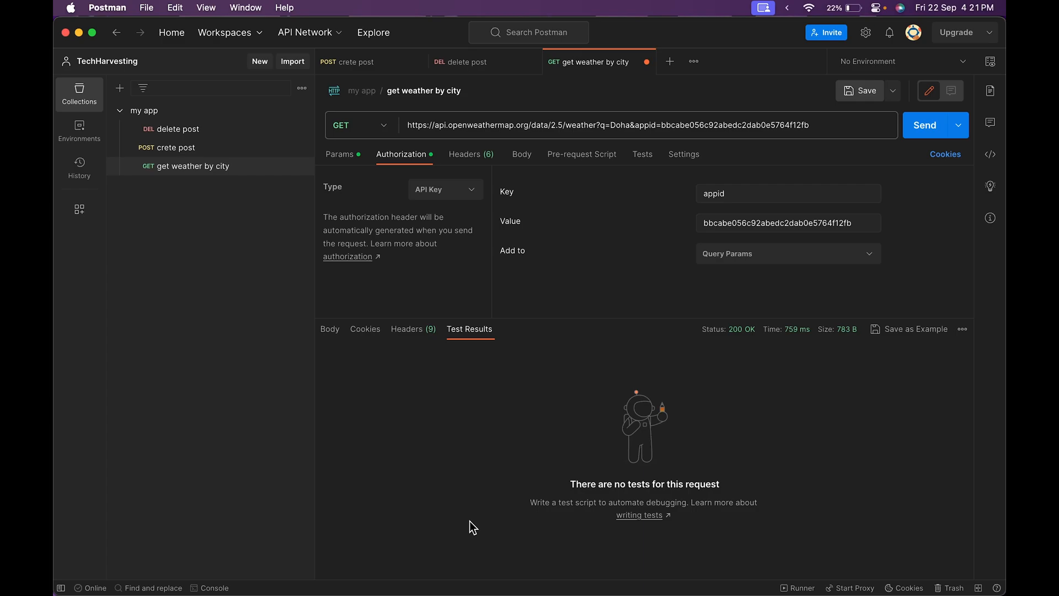
{"action": "left_click", "coordinate": [421, 334]}
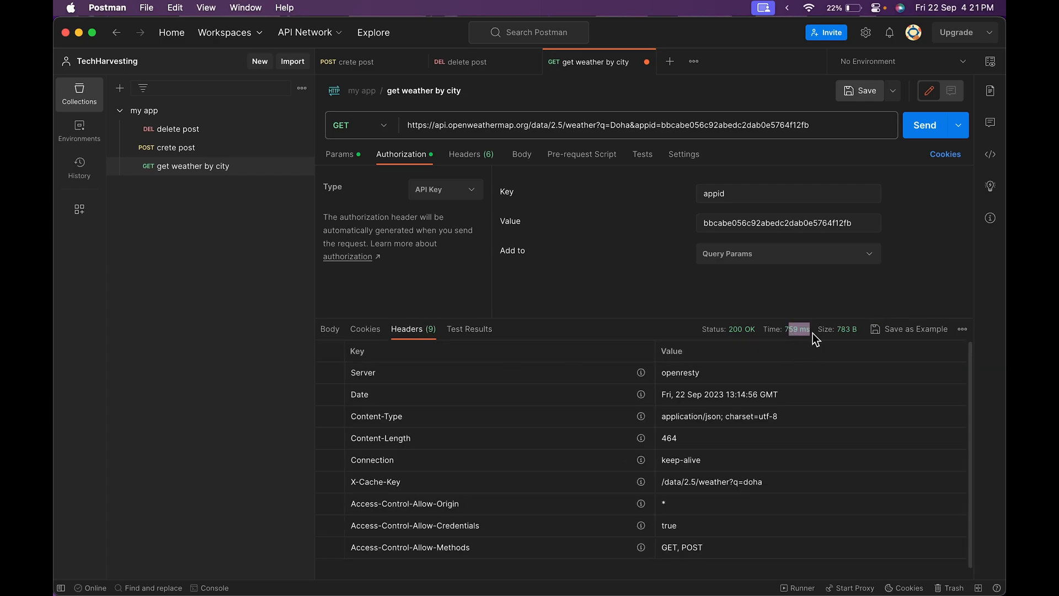
Save the response as an example of the weather request, and save the request's authorization changes with the response area shrunk
{"action": "left_click", "coordinate": [865, 331]}
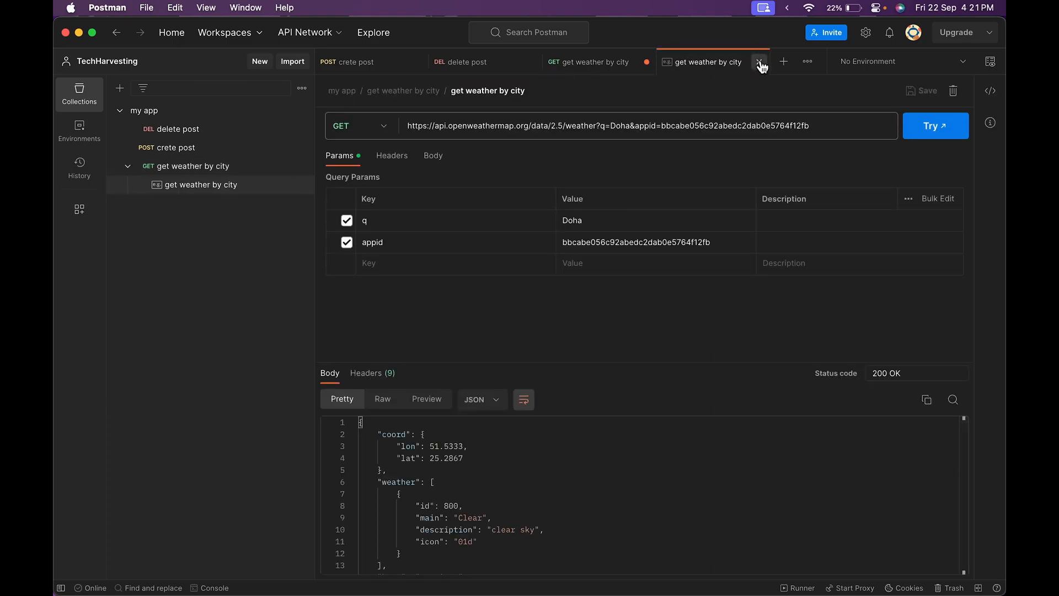
{"action": "left_click", "coordinate": [760, 61]}
{"action": "left_click_drag", "start_coordinate": [570, 317], "coordinate": [561, 545]}
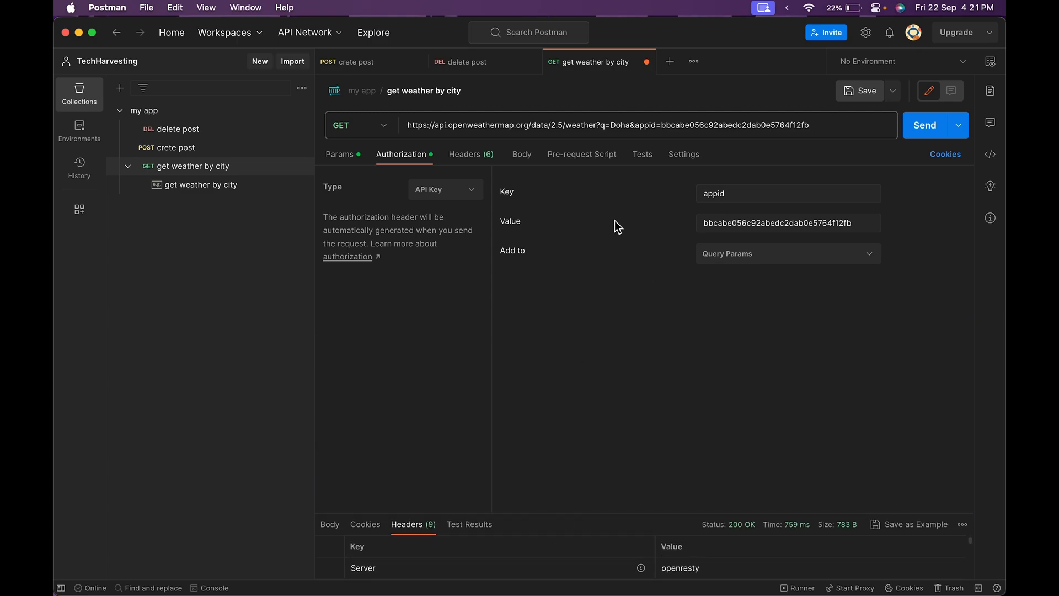
{"action": "key", "text": "super+s"}
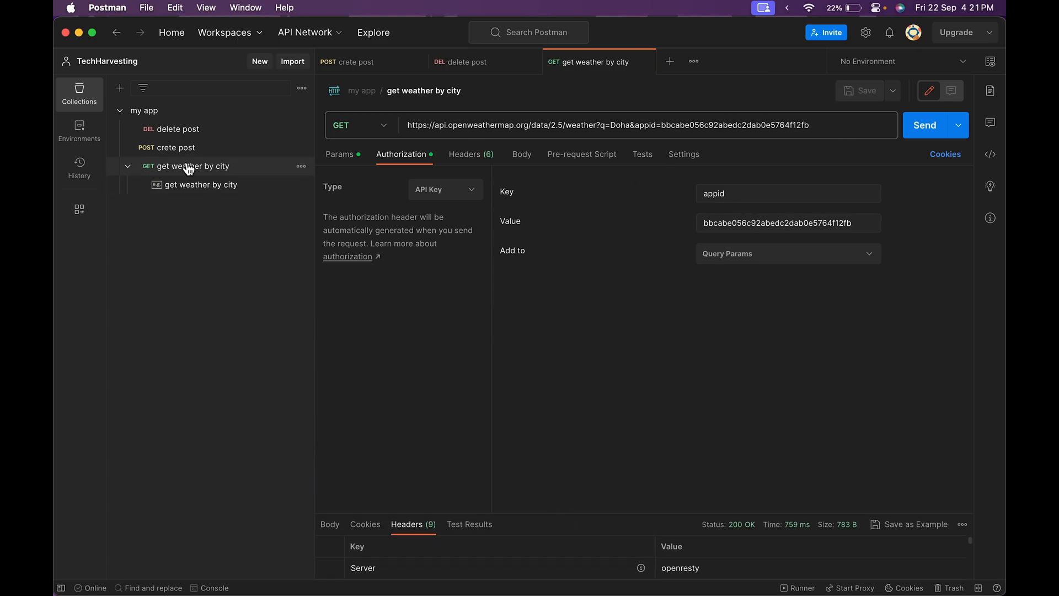
Check the example saved under the "get weather by city" request, close it and delete that example
{"action": "left_click", "coordinate": [197, 185]}
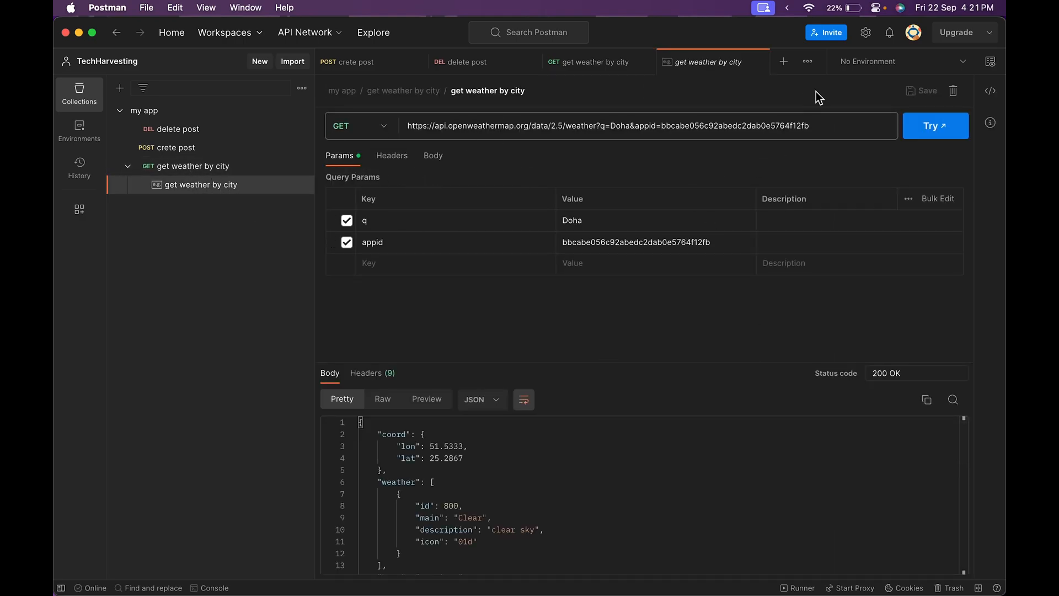
{"action": "left_click", "coordinate": [760, 61]}
{"action": "left_click", "coordinate": [301, 185]}
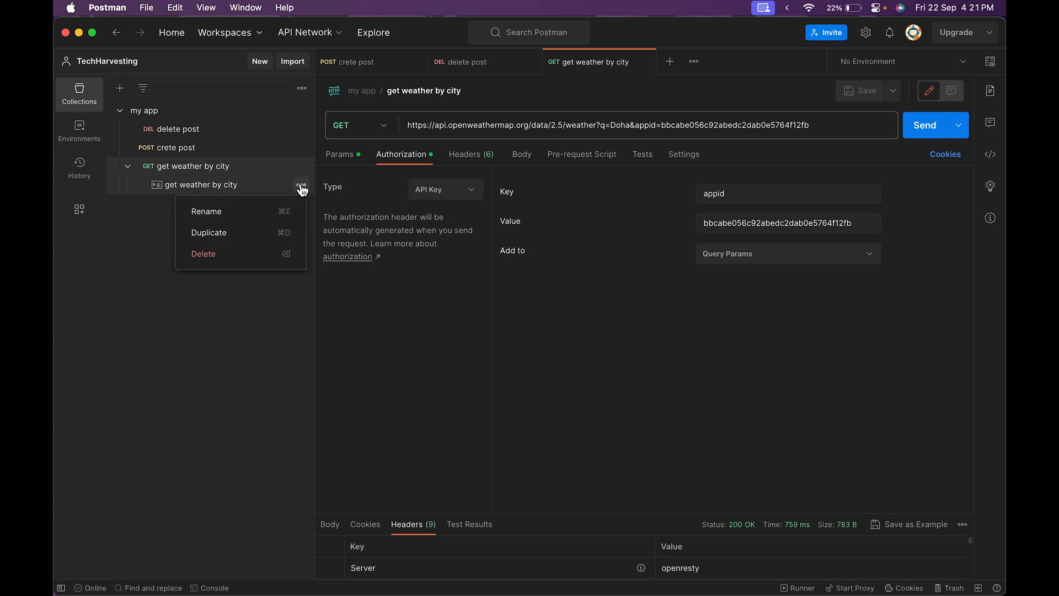
{"action": "left_click", "coordinate": [260, 253]}
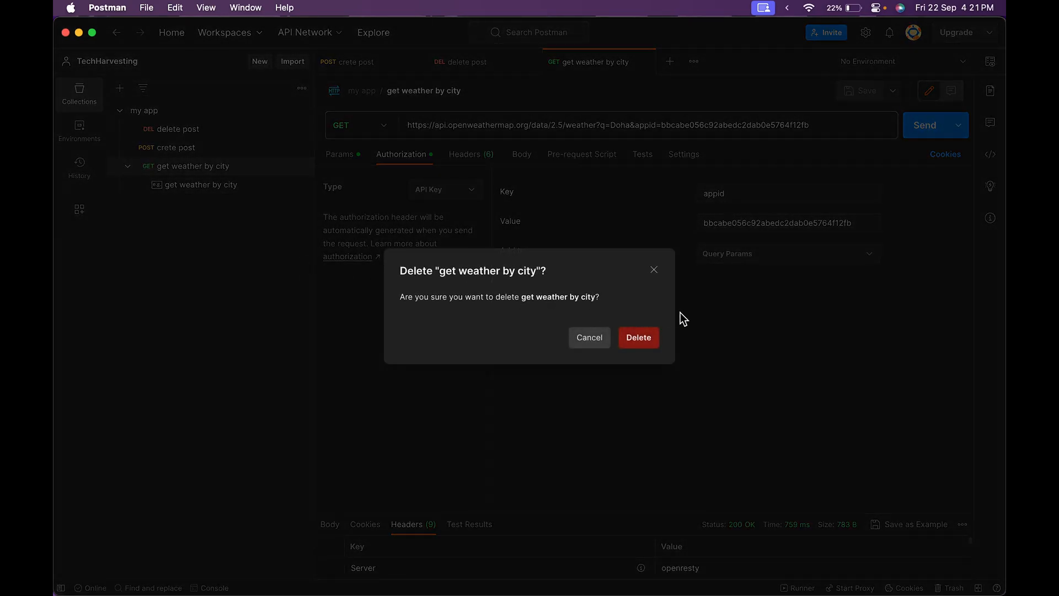
{"action": "left_click", "coordinate": [641, 338]}
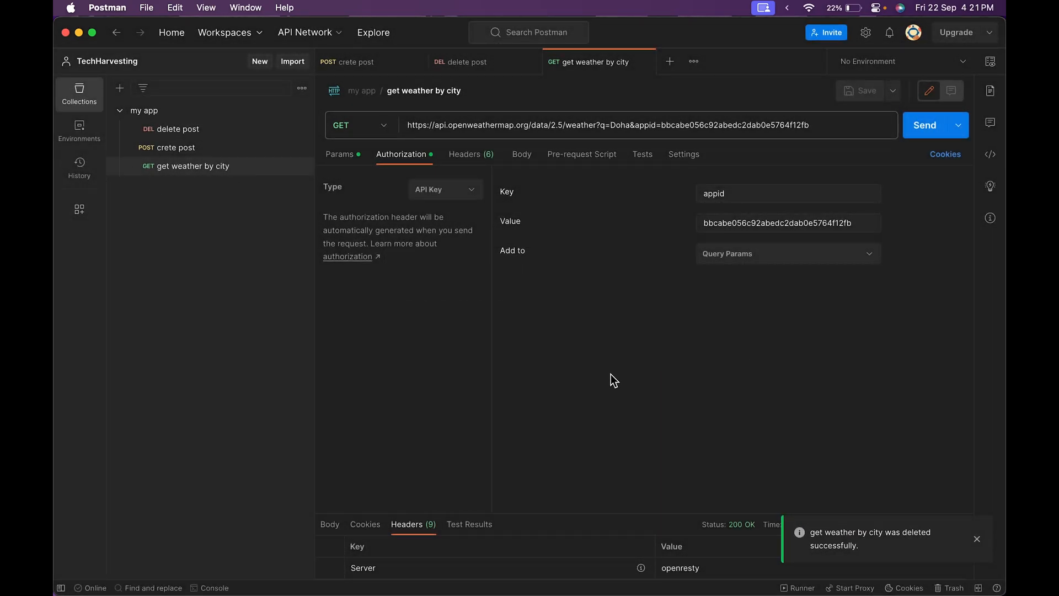